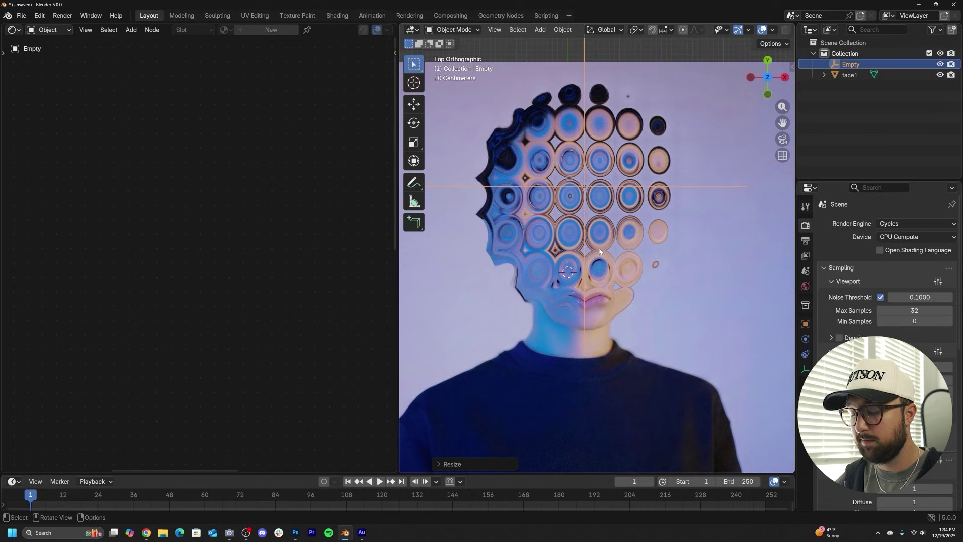
Step: Move the Empty up and across the portrait to shift the circular distortion over the face
key("g")
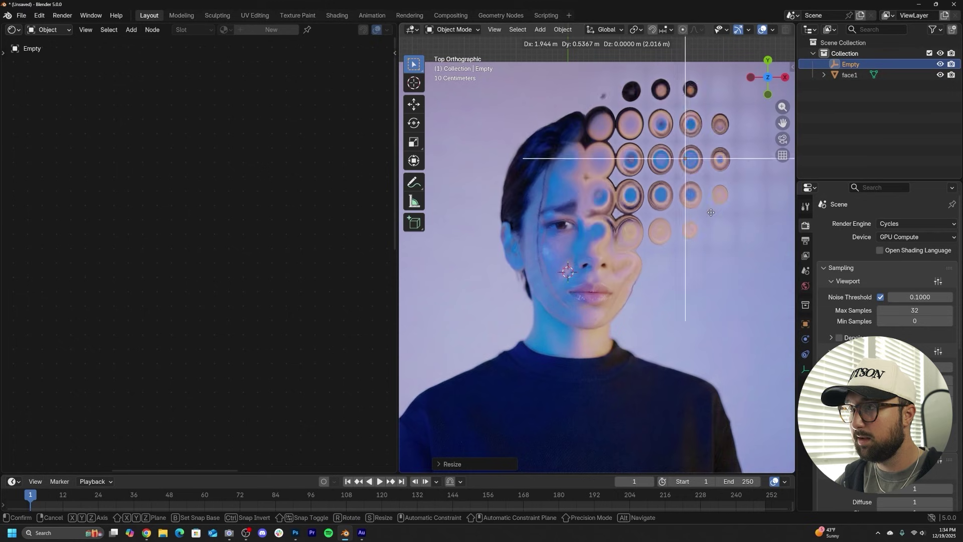
left_click(701, 167)
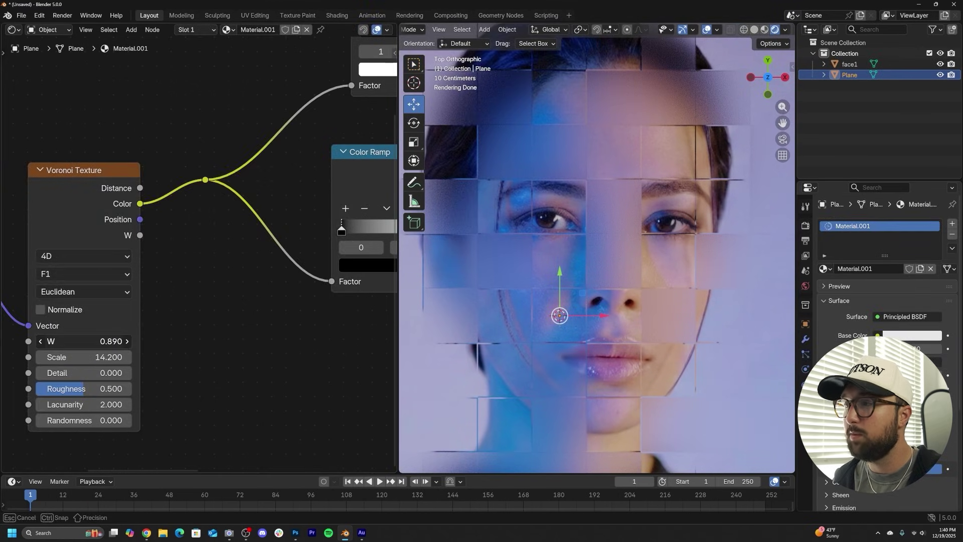
Step: Adjust the W value of the Voronoi Texture that drives the block distortion on the plane
middle_click_drag(262, 251, 290, 328)
mouse_move(112, 434)
left_mouse_down()
mouse_move(60, 435)
mouse_move(99, 434)
left_mouse_up()
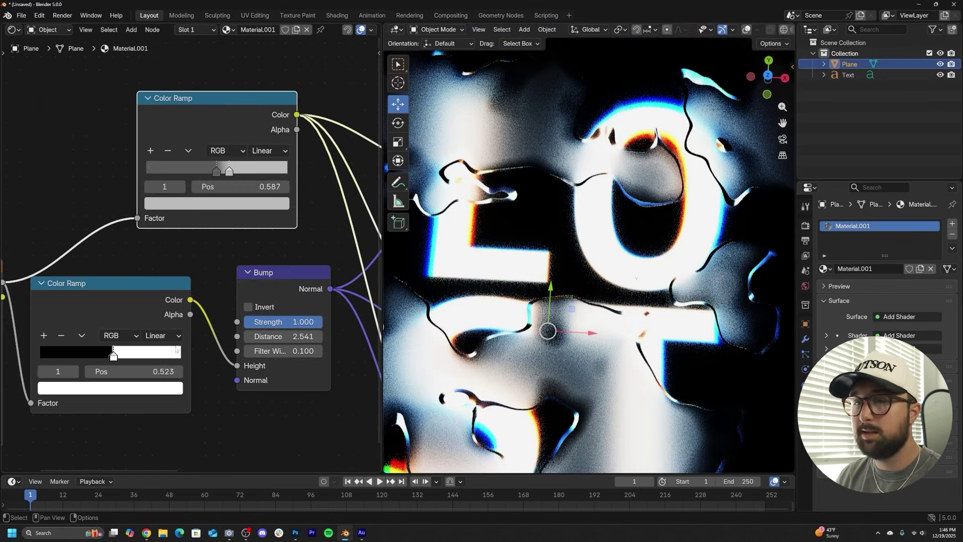
Step: Shift a stop on the Color Ramp that feeds the Bump node's Height
left_click_drag(80, 350, 98, 350)
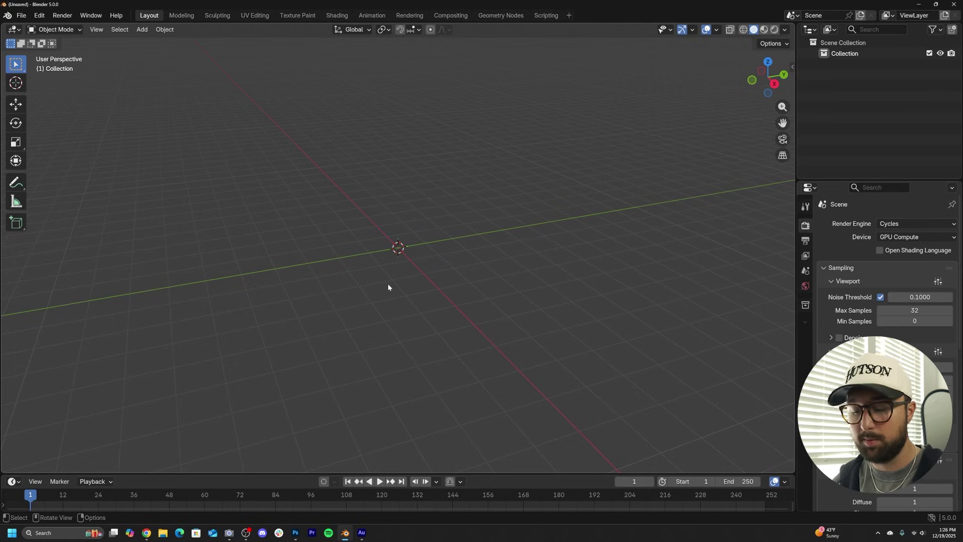
Step: Start adding an image as a mesh plane and set its material shader to Emission
key("shift+a")
mouse_move(382, 265)
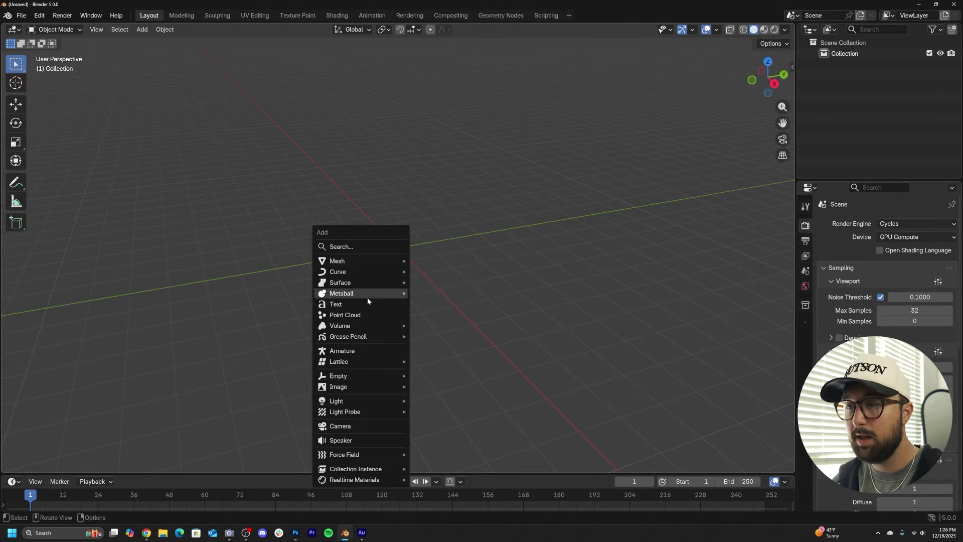
mouse_move(357, 390)
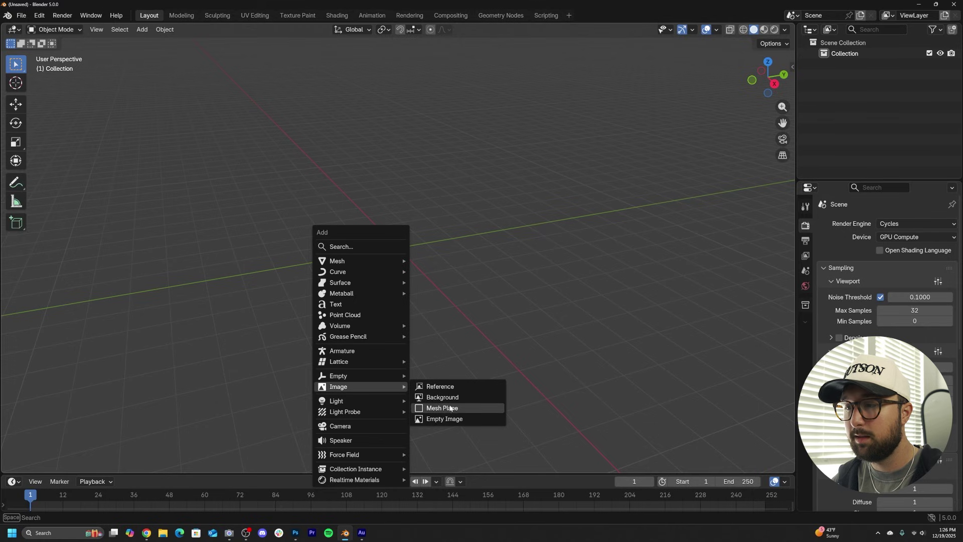
left_click(453, 412)
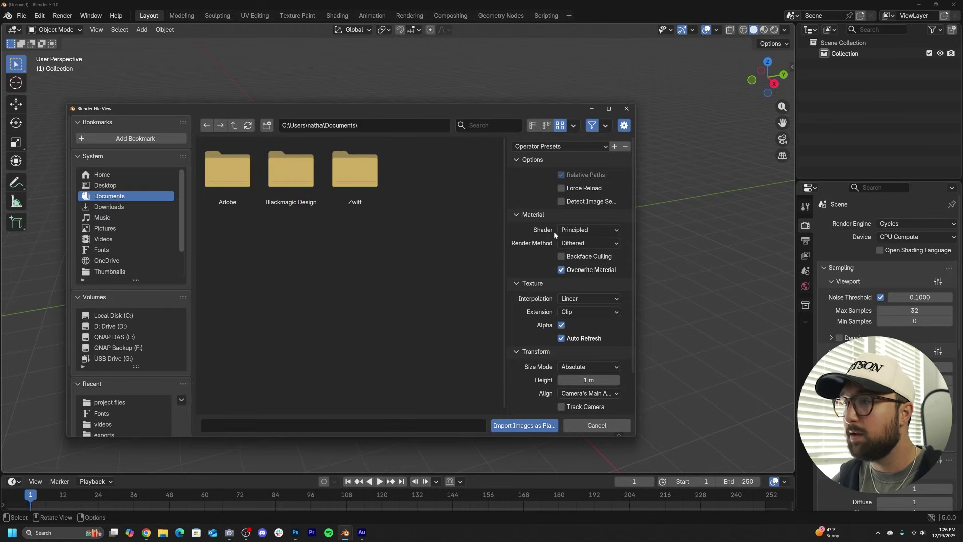
left_click(586, 269)
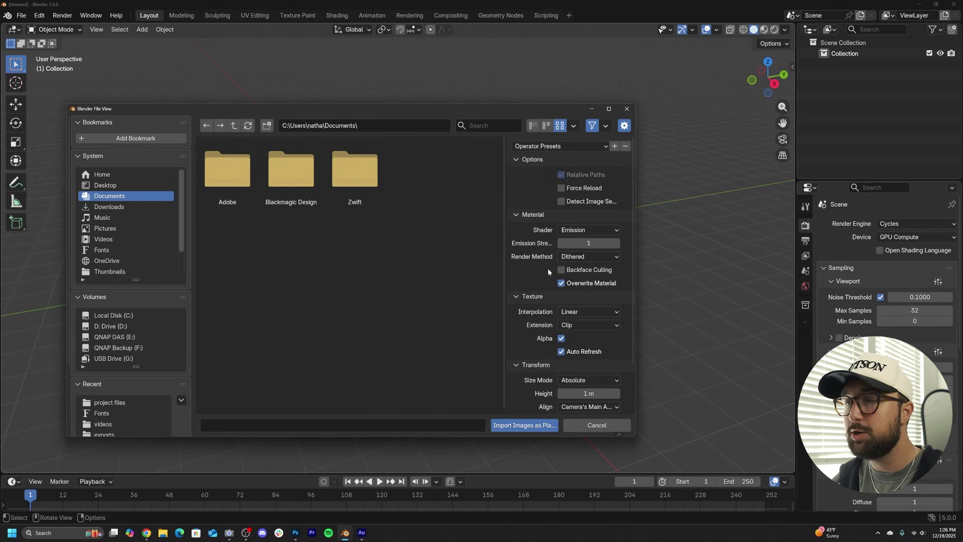
Step: Import face1.png from the Desktop folder as the image plane
left_click(130, 185)
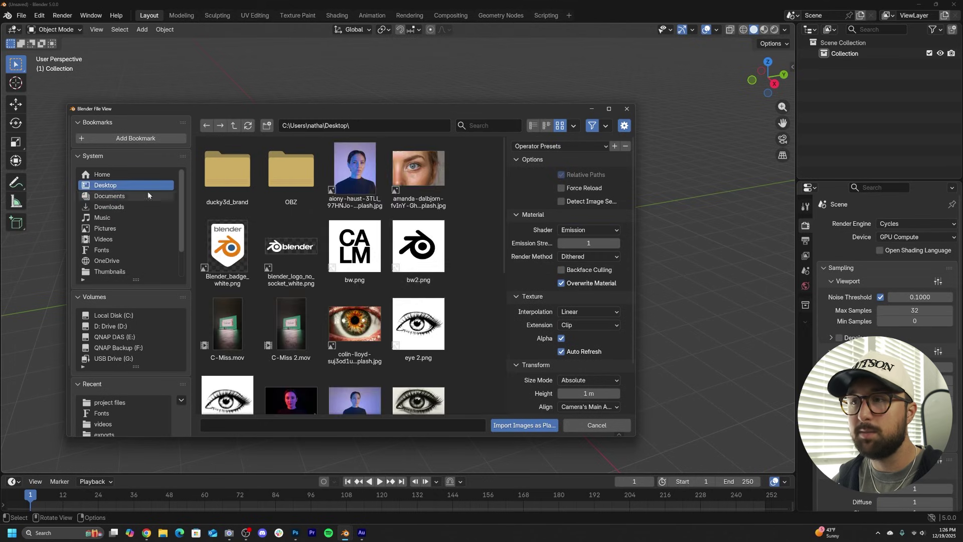
scroll(388, 390, "down", 2)
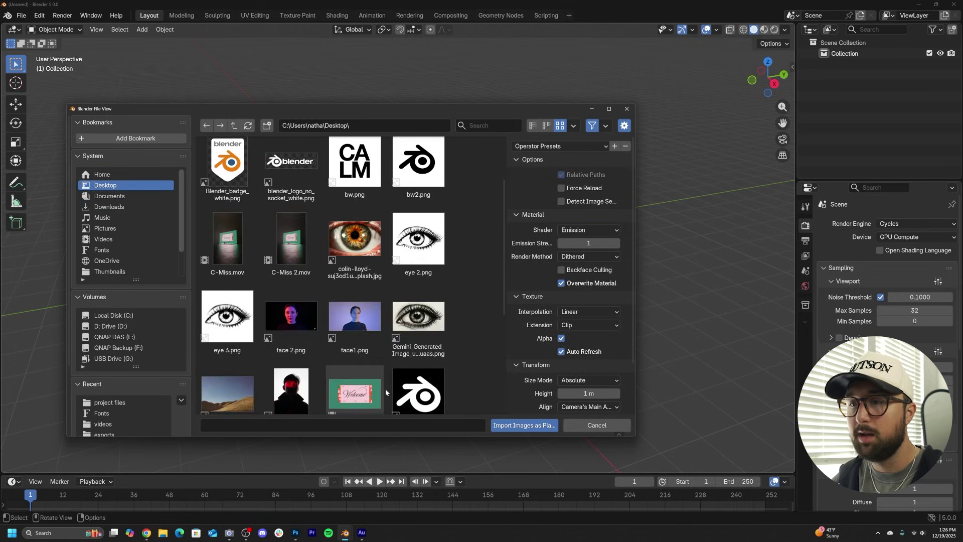
scroll(386, 390, "up", 2)
scroll(351, 321, "down", 3)
double_click(342, 307)
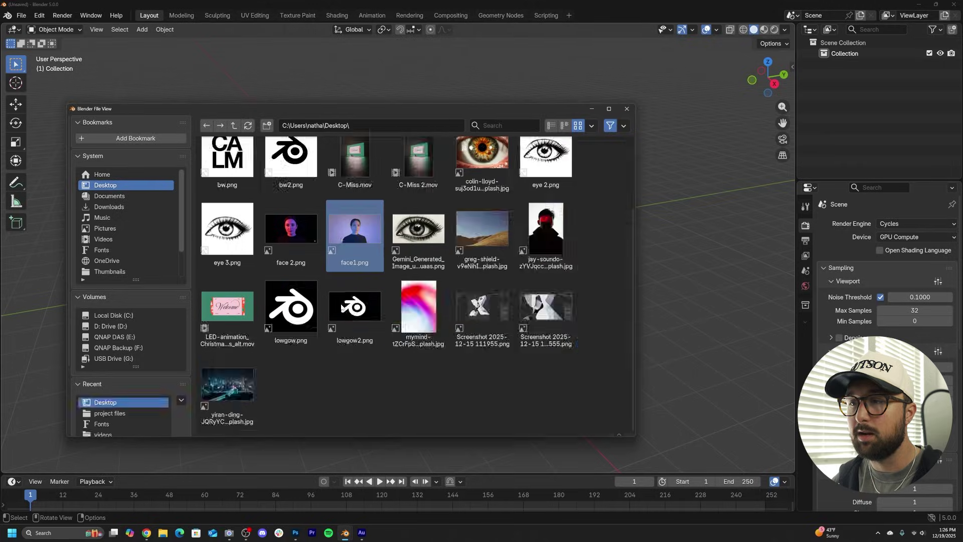
Step: Display the scene in Material Preview shading and scale up the face1 plane
middle_click_drag(501, 230, 490, 315)
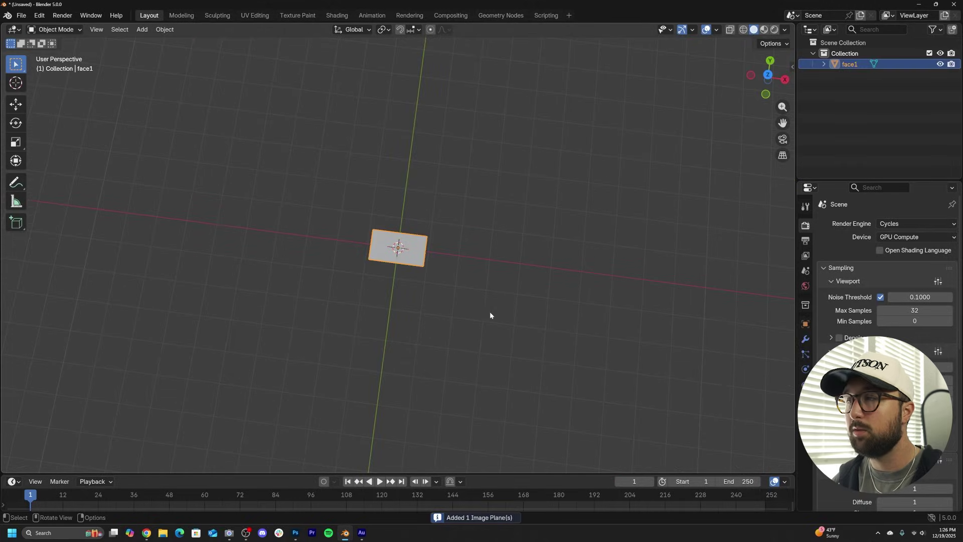
left_click(766, 31)
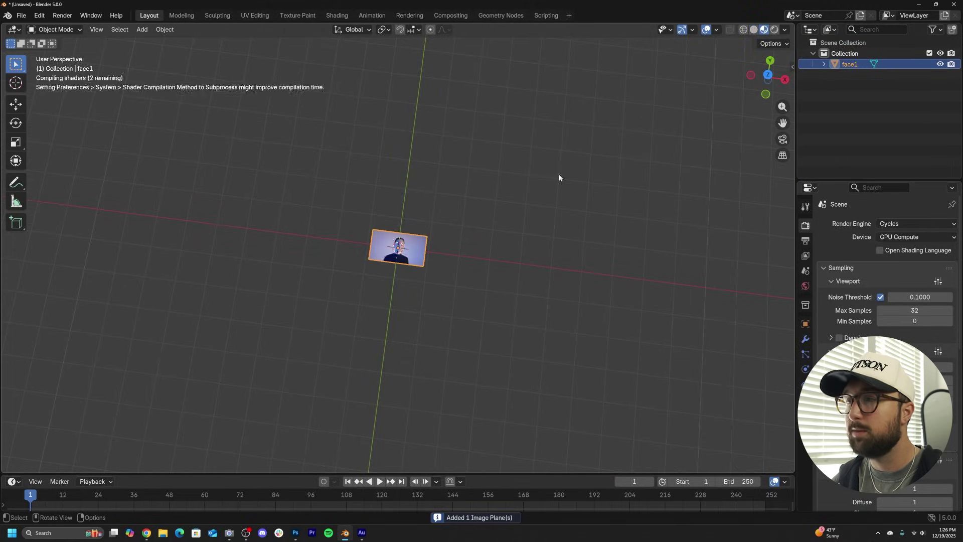
key("s")
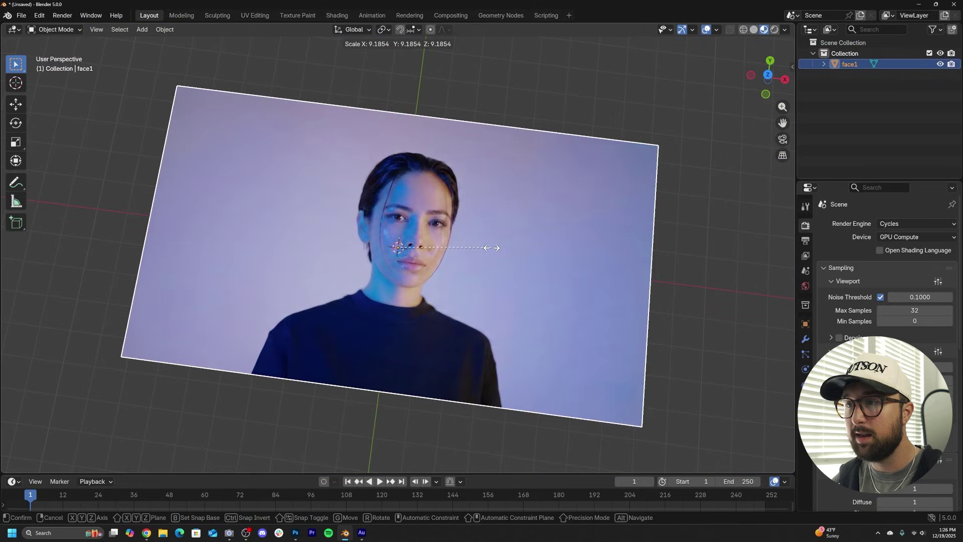
left_click(479, 252)
Step: Apply the scale transform of the enlarged face1 plane
key("ctrl+a")
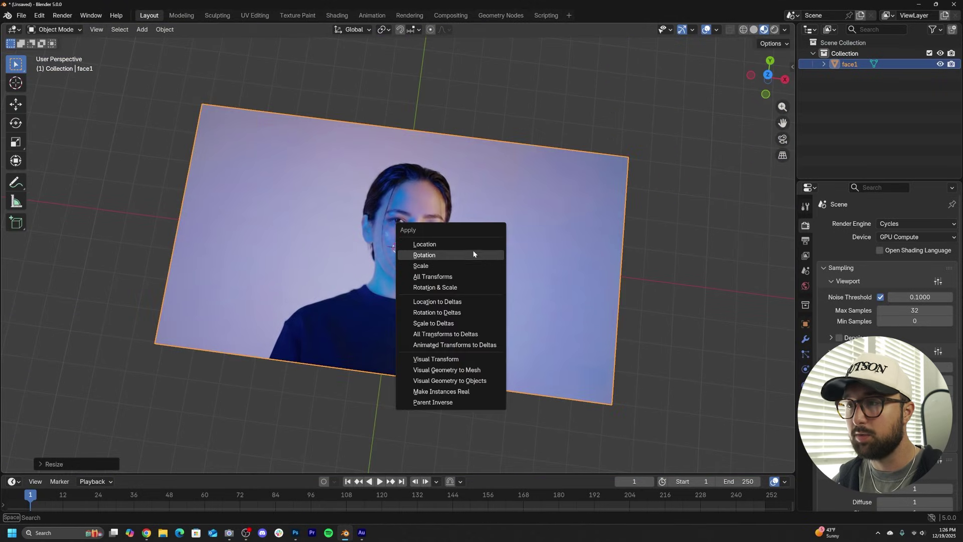
left_click(457, 266)
middle_click_drag(456, 266, 417, 267)
middle_click_drag(535, 290, 523, 296)
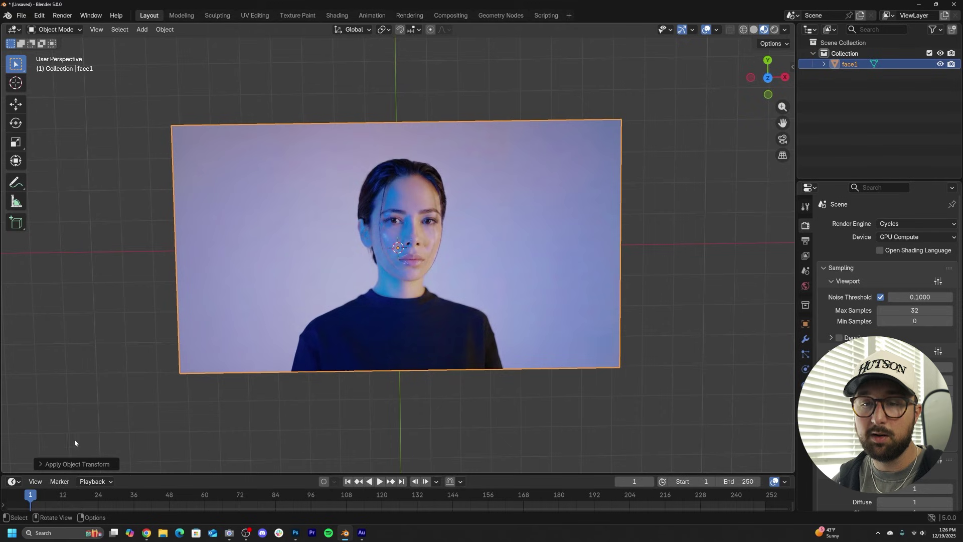
Step: Split the 3D viewport into two side-by-side areas and frame the portrait closely in one of them
left_click_drag(5, 469, 398, 326)
scroll(617, 293, "up", 5)
scroll(639, 308, "down", 6)
middle_click_drag(616, 293, 621, 316)
scroll(639, 312, "up", 4)
scroll(627, 317, "up", 2)
scroll(632, 318, "down", 1)
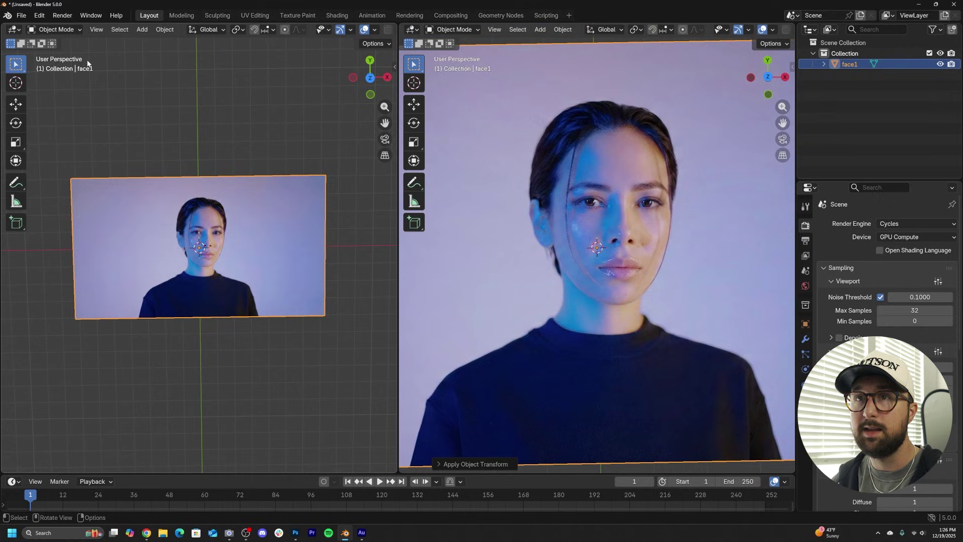
Step: Turn the split-off viewport into a Shader Editor for the face1 material and hide its sidebar
left_click(12, 29)
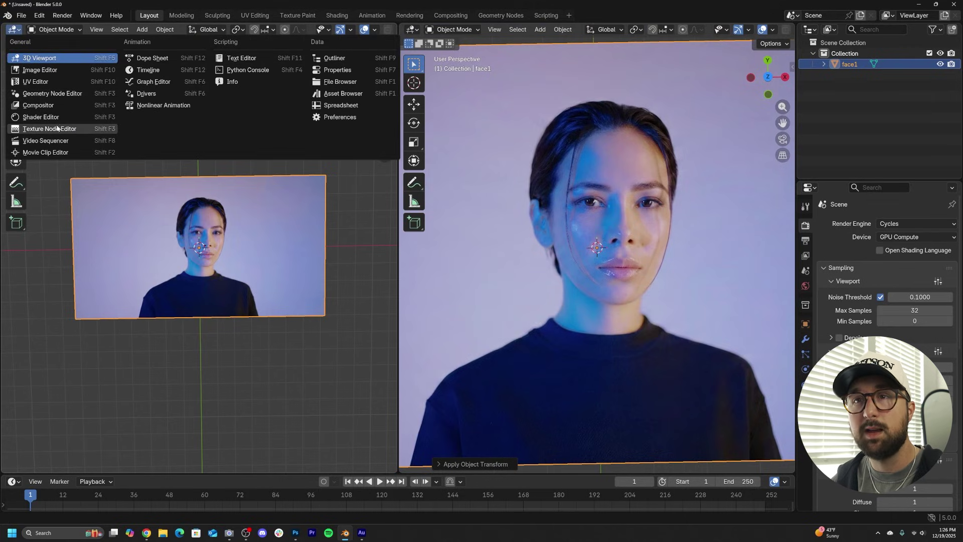
left_click(41, 116)
key("n")
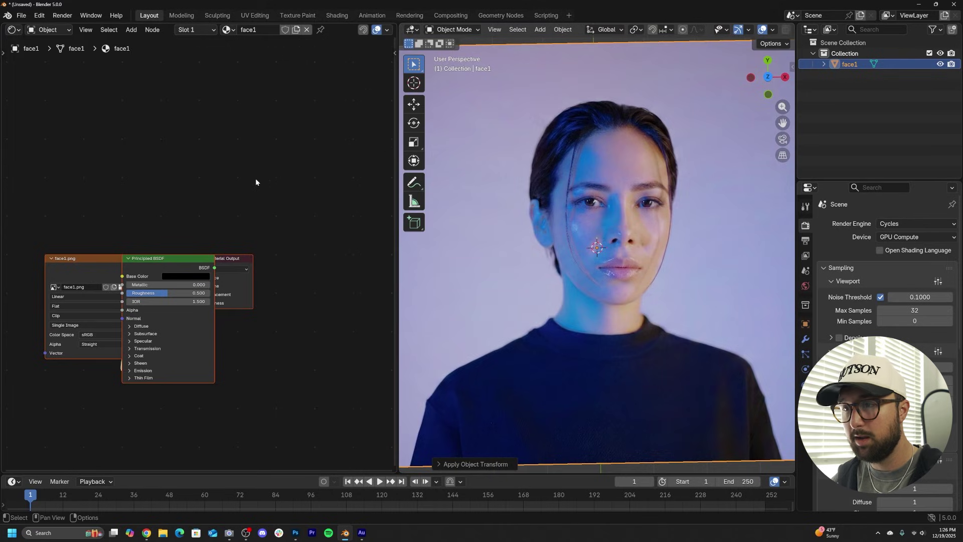
Step: Delete the Principled BSDF and connect the face1.png Color output directly to the Material Output's Surface, with the nodes spaced apart
left_click_drag(154, 239, 117, 228)
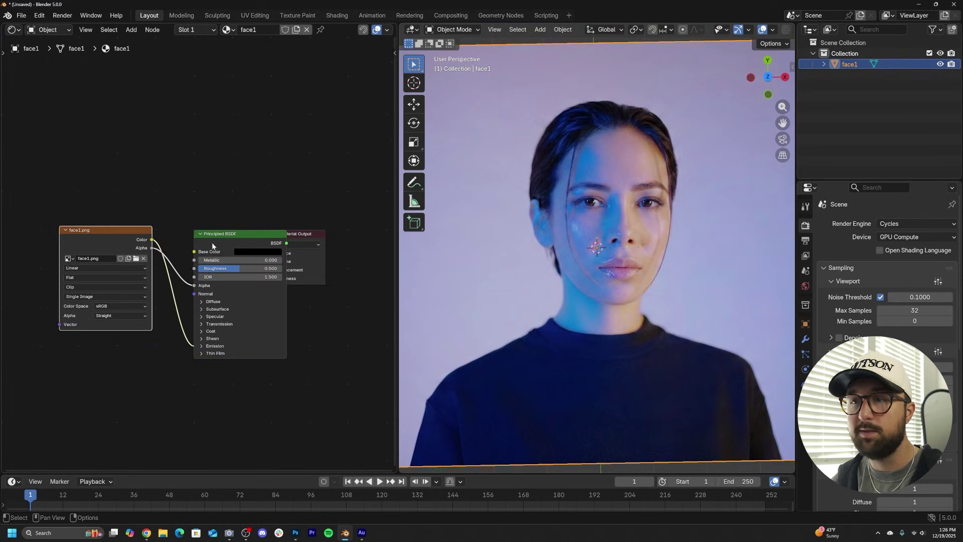
left_click_drag(213, 243, 184, 232)
scroll(202, 214, "up", 2)
middle_click_drag(202, 214, 234, 154)
key("x")
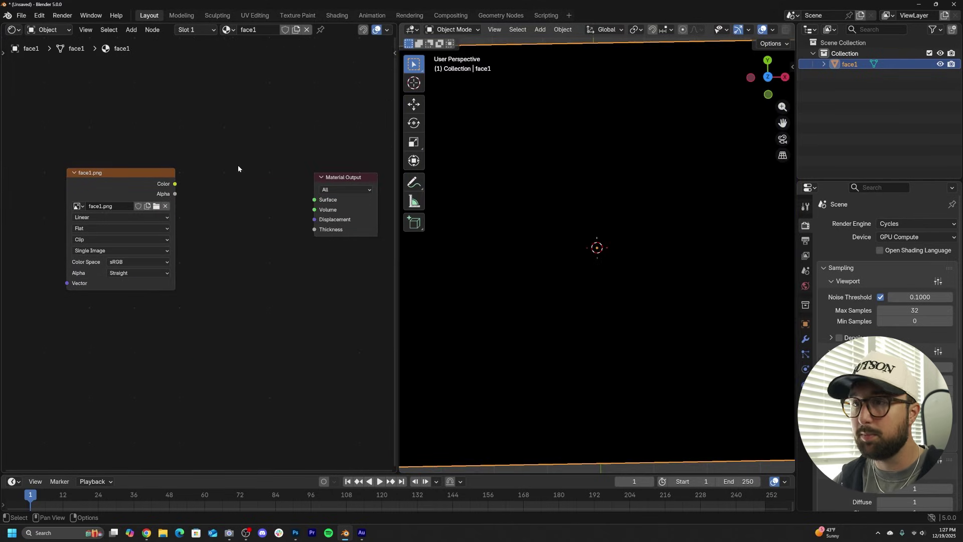
left_click_drag(305, 202, 314, 200)
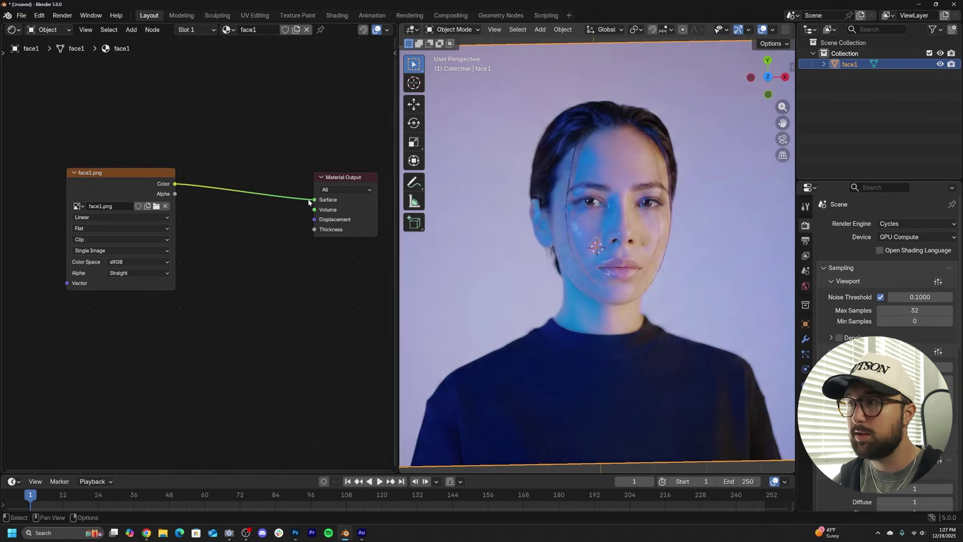
scroll(577, 268, "down", 3)
scroll(611, 282, "up", 2)
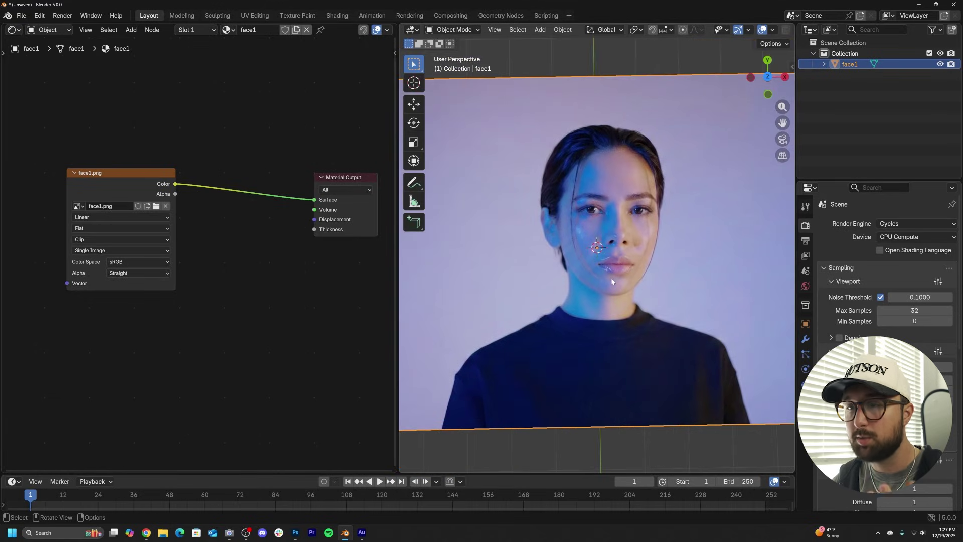
scroll(612, 282, "down", 2)
scroll(611, 282, "up", 2)
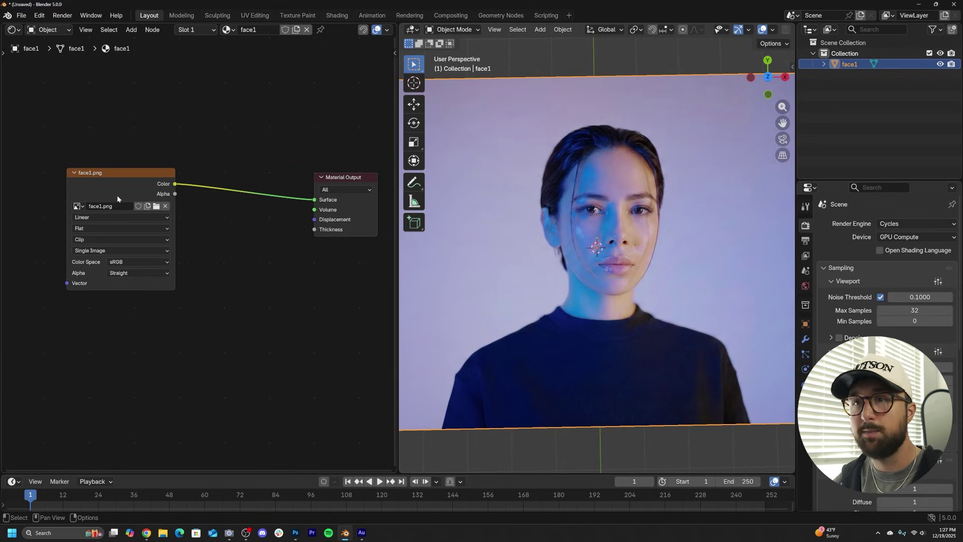
Step: Reposition the face1.png texture node and add Texture Coordinate and Mapping nodes feeding its Vector input
left_click_drag(117, 196, 213, 200)
middle_click_drag(214, 199, 294, 205)
key("shift+a")
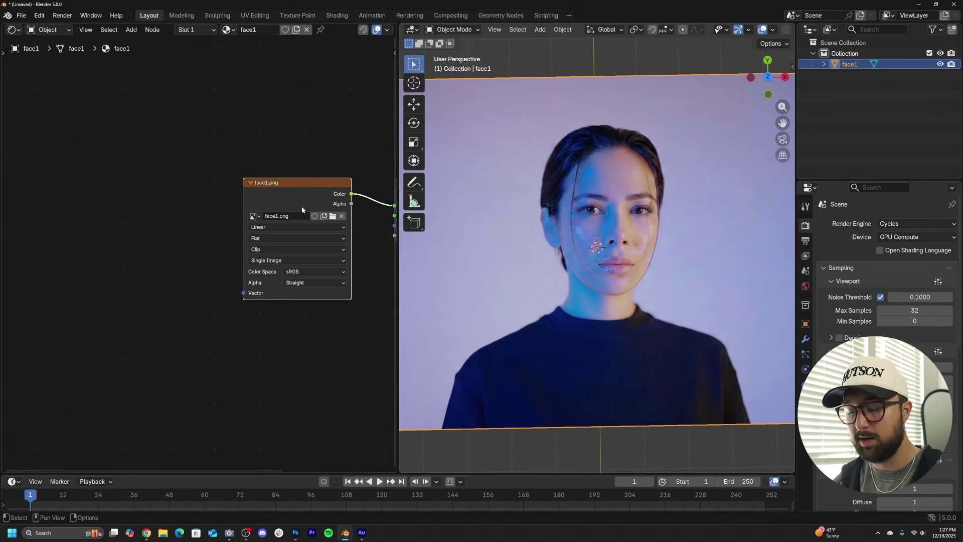
key("ctrl+t")
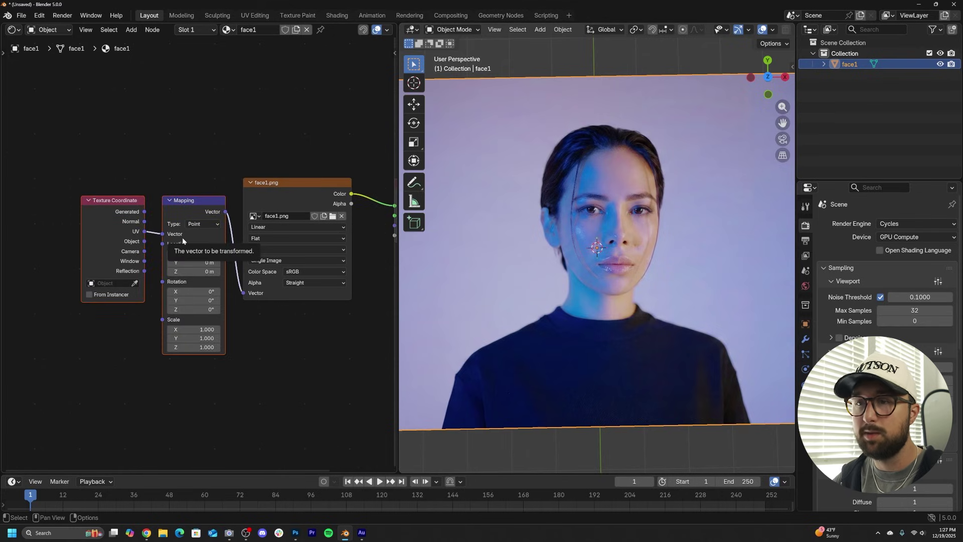
Step: Move the Texture Coordinate and Mapping nodes away from the face1.png node, leaving a wide gap after Mapping
left_click_drag(189, 206, 189, 194)
left_click_drag(118, 215, 54, 212)
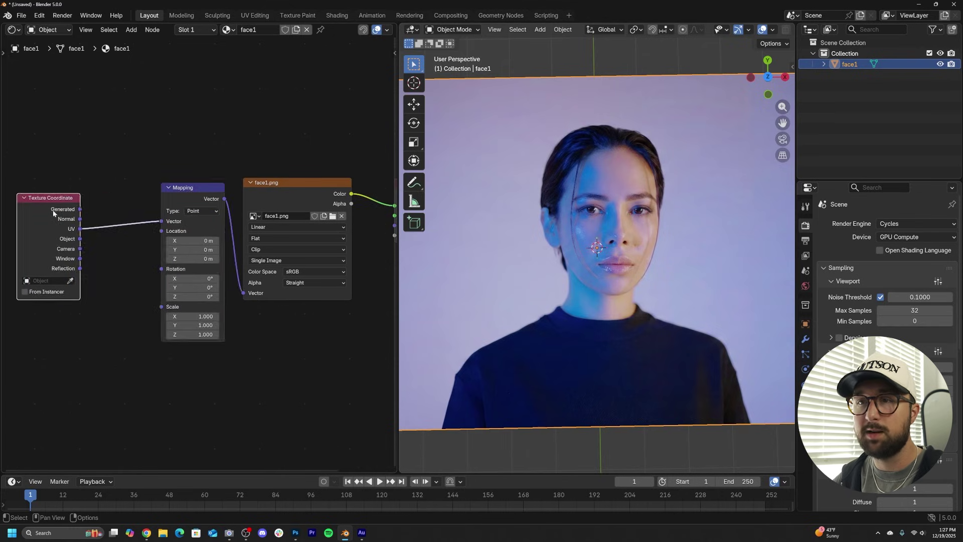
scroll(54, 213, "down", 3)
middle_click_drag(54, 212, 132, 216)
left_click_drag(277, 208, 239, 216)
scroll(256, 218, "up", 3)
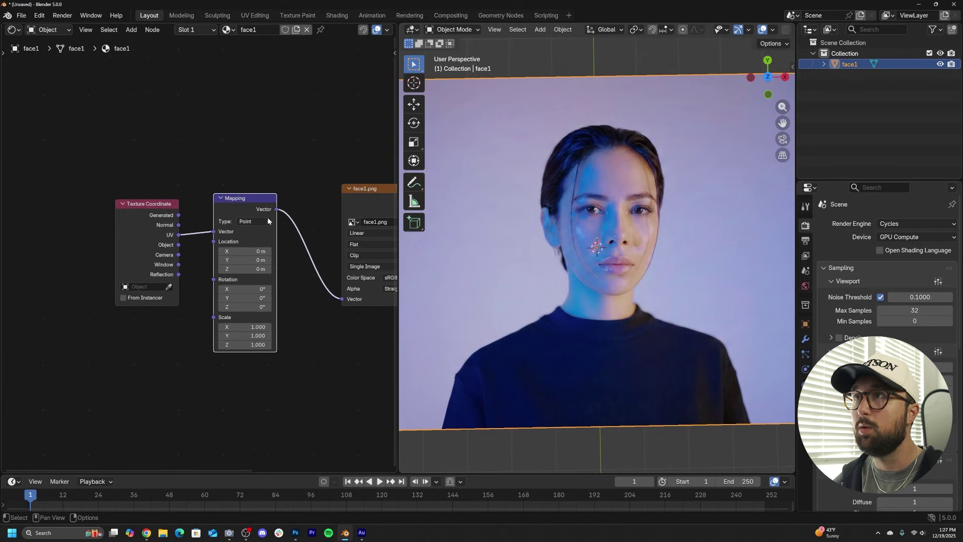
middle_click_drag(278, 273, 256, 266)
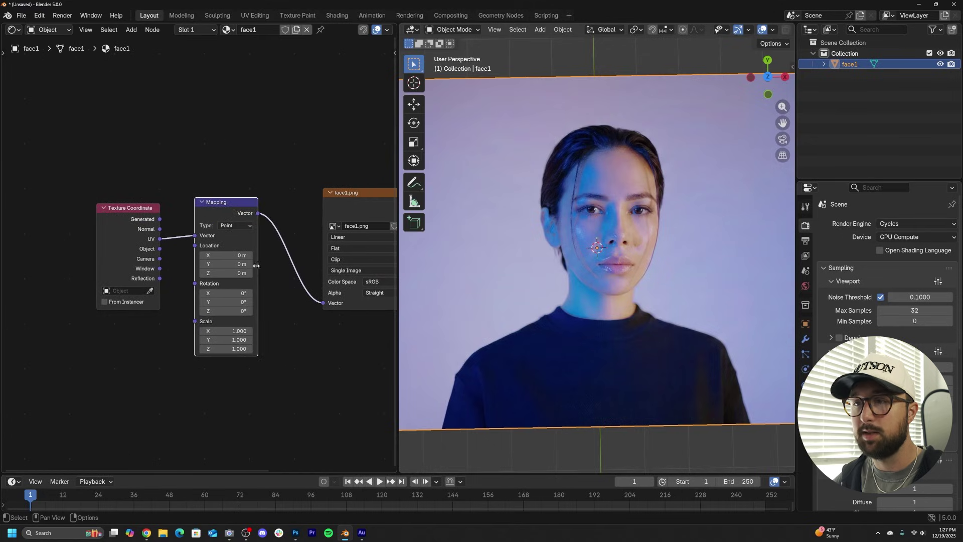
middle_click_drag(189, 211, 245, 178)
left_click_drag(194, 190, 54, 196)
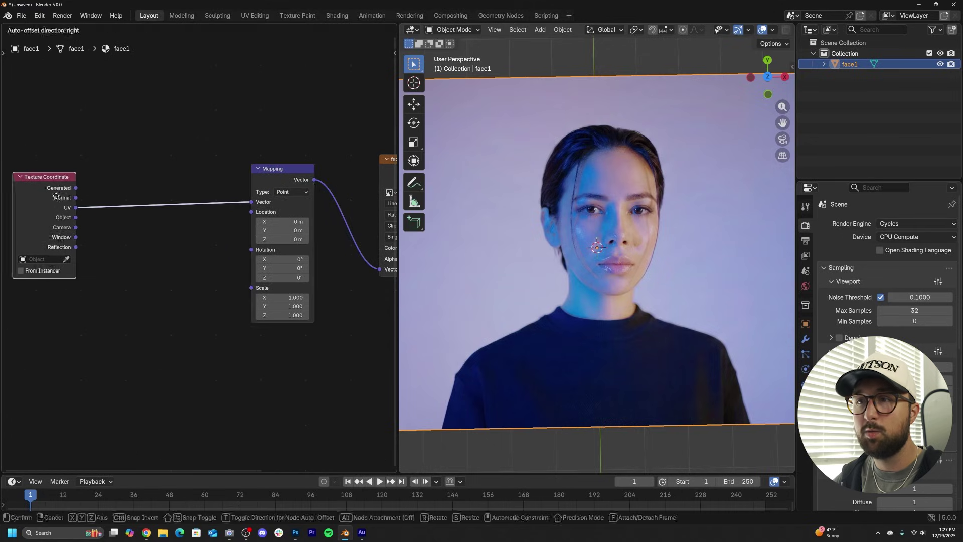
left_click(297, 179)
left_click_drag(297, 179, 148, 182)
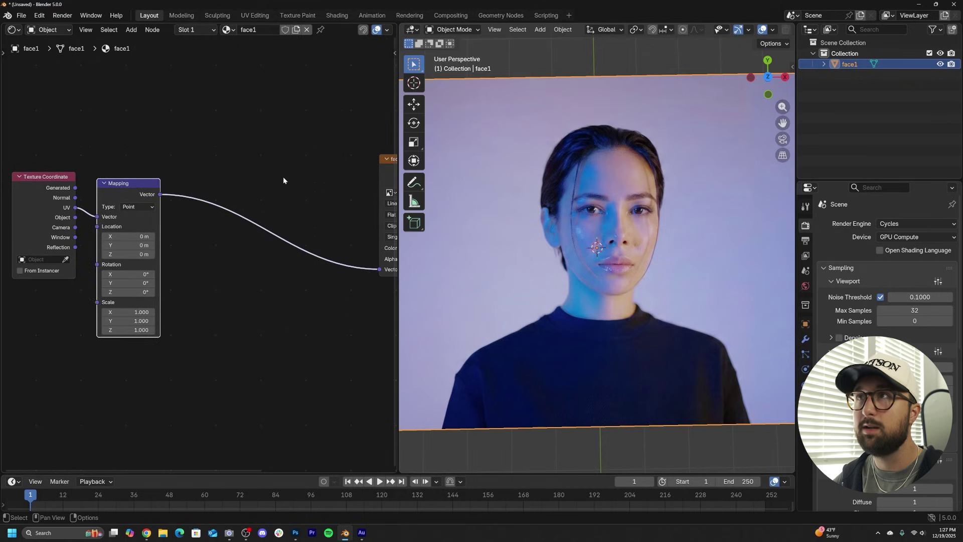
Step: Insert a Wave Texture node on the link between the Mapping and face1.png nodes
key("shift+a")
type("WAVE")
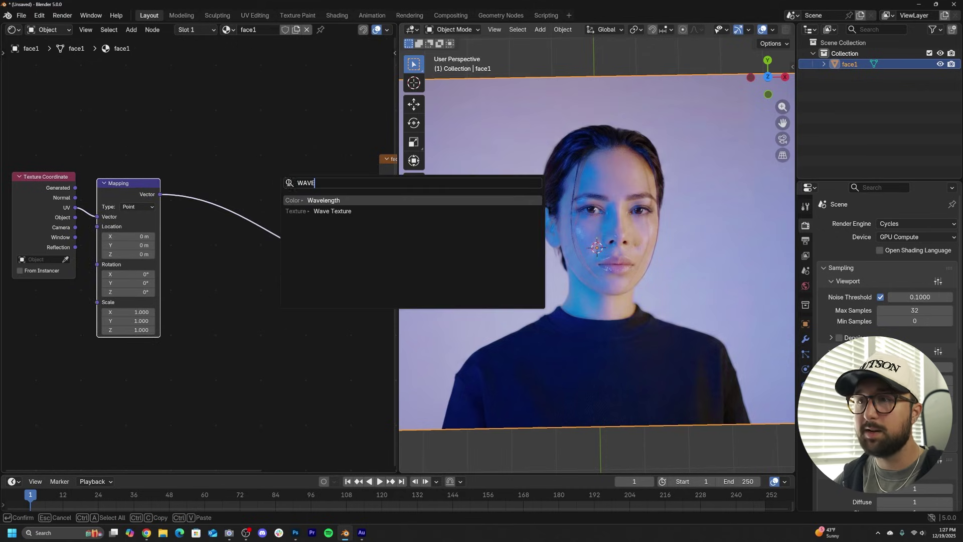
left_click(333, 211)
left_click(239, 192)
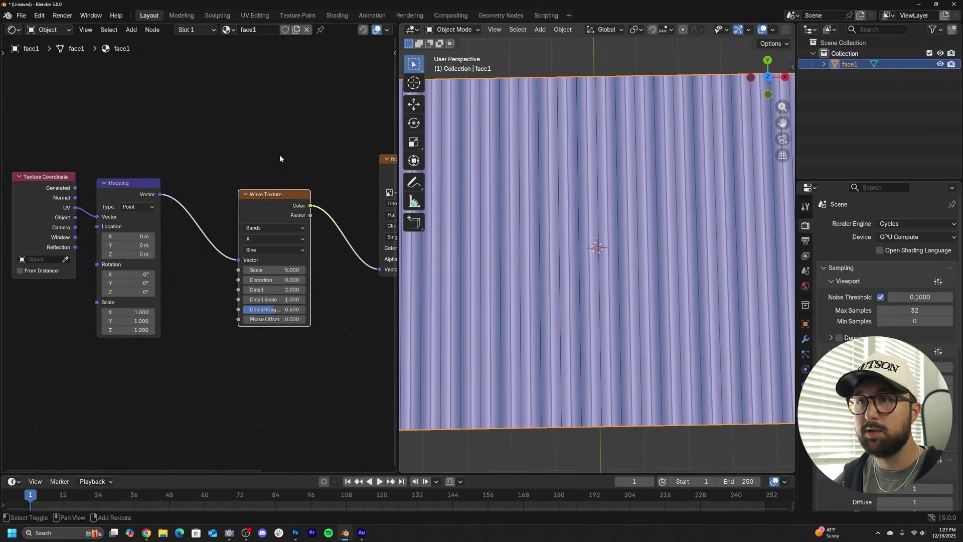
Step: Insert a Mix Color node between the Wave Texture's Color output and the face1.png Vector input
key("shift+a")
type("mix")
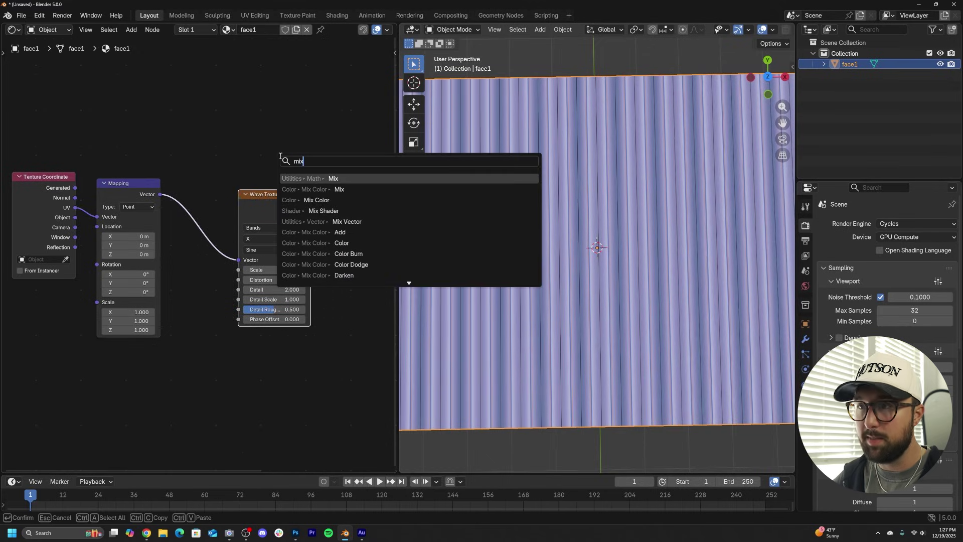
left_click(317, 200)
left_click(354, 220)
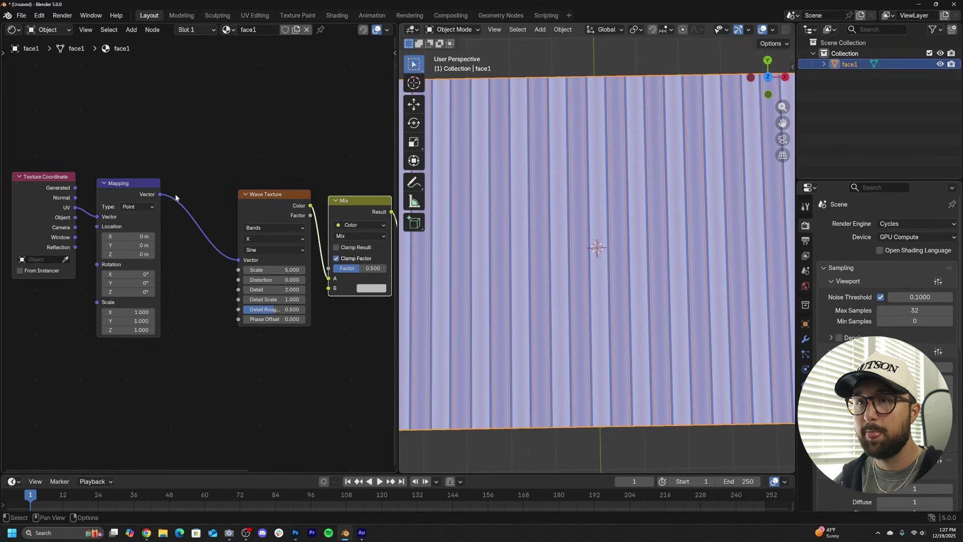
Step: Link the Mapping node's Vector output to the Mix node's B input, raising the Wave Texture node and lowering the Mapping node
left_click_drag(160, 194, 160, 77)
left_click_drag(325, 293, 328, 288)
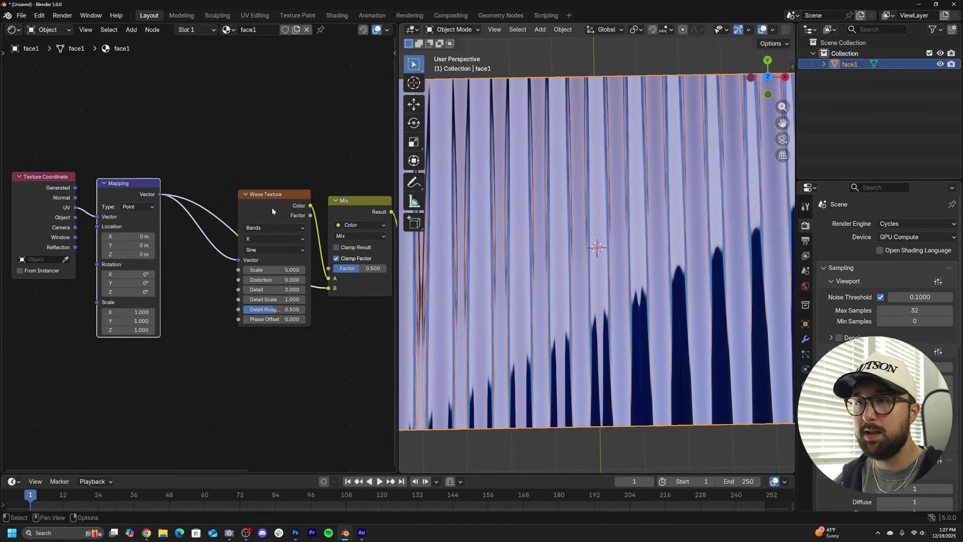
left_click_drag(271, 208, 262, 93)
left_click_drag(130, 185, 138, 262)
middle_click_drag(343, 267, 266, 257)
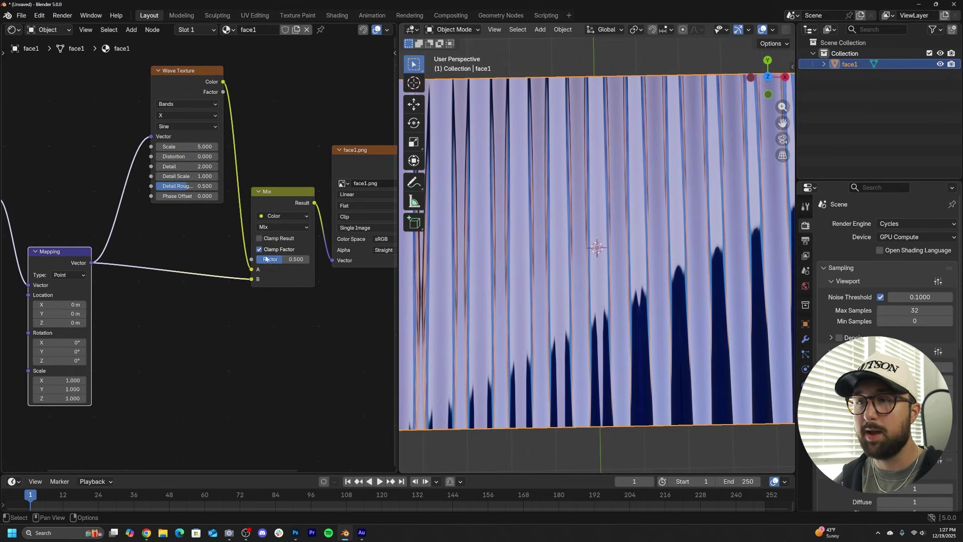
Step: Compare the Mix node's Factor at 1.000 and 0.000, settling on 0.938, and nudge the Wave Texture node
left_click_drag(284, 260, 310, 259)
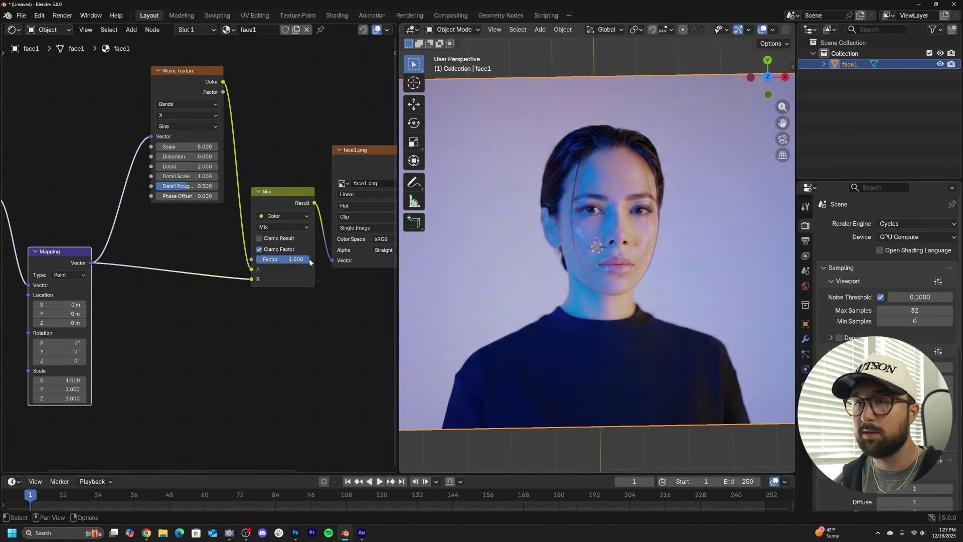
mouse_move(189, 90)
left_mouse_down()
mouse_move(132, 80)
mouse_move(177, 99)
left_mouse_up()
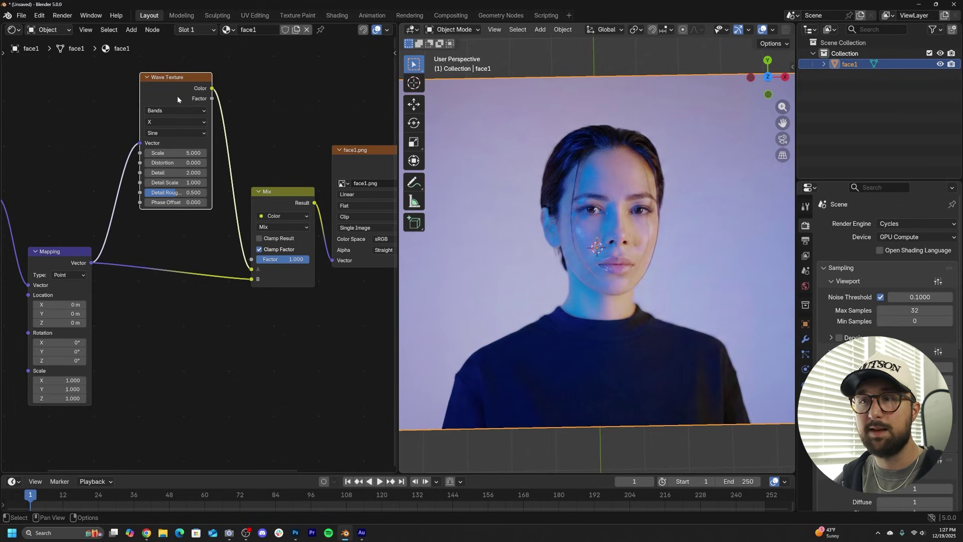
left_click_drag(298, 259, 256, 262)
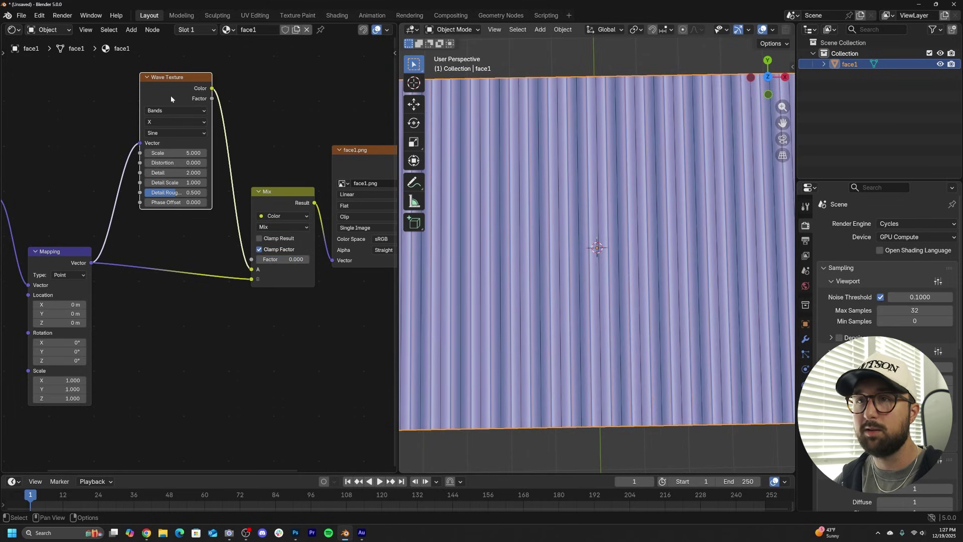
left_click_drag(192, 102, 165, 104)
left_click_drag(271, 260, 305, 260)
scroll(284, 243, "up", 4)
middle_click_drag(197, 194, 221, 255)
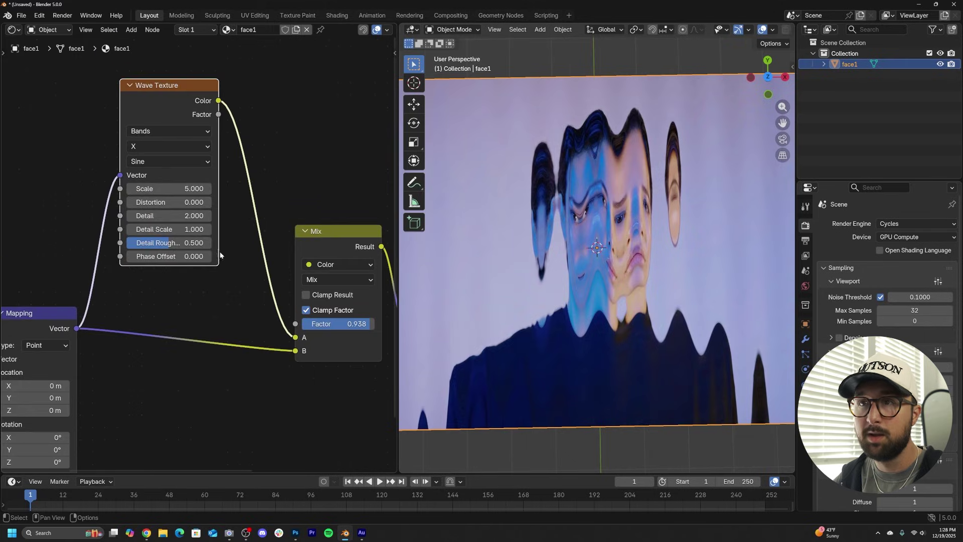
left_click_drag(149, 93, 166, 110)
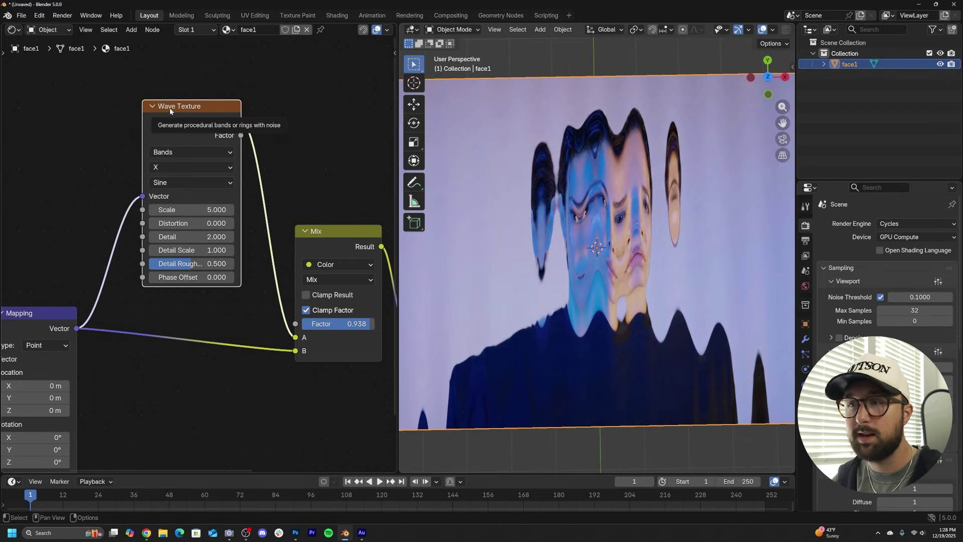
left_click_drag(371, 324, 357, 324)
left_click(176, 183)
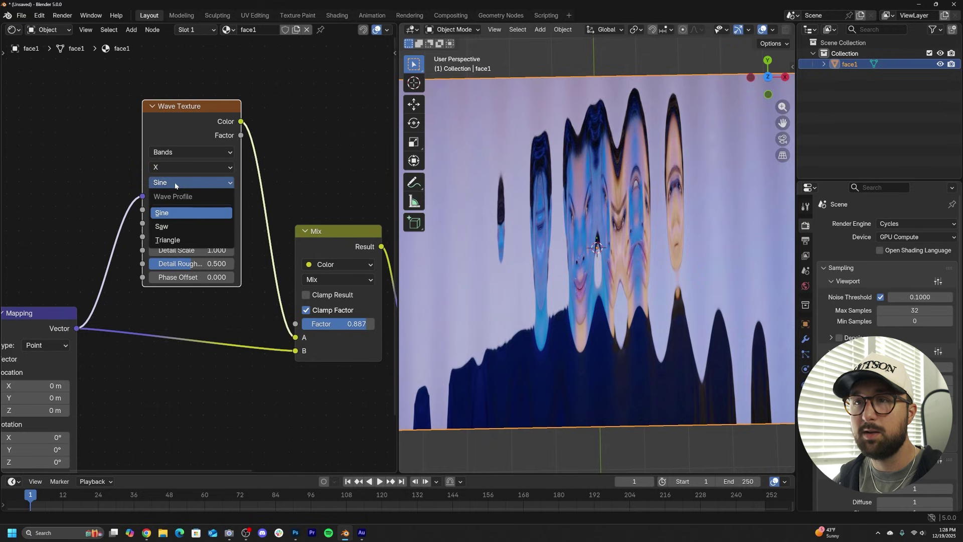
left_click(180, 240)
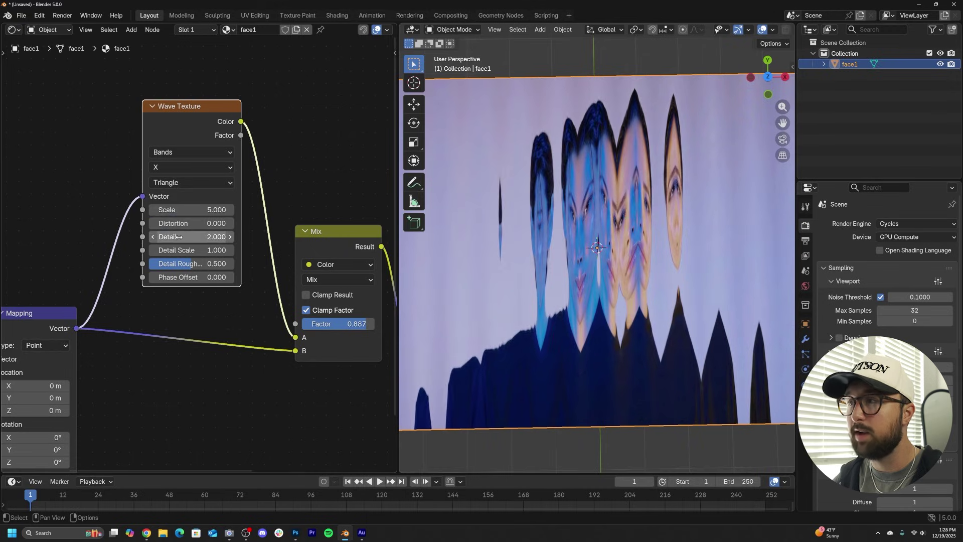
left_click(185, 182)
left_click(182, 227)
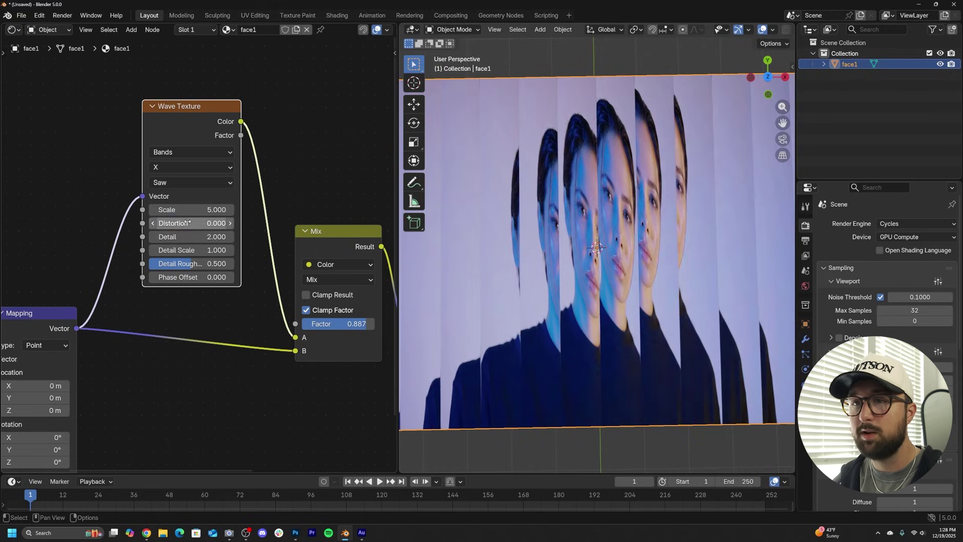
Step: Set the Wave Texture's Scale to 18.400 and the Mix Factor to 0.971
left_click_drag(196, 209, 233, 210)
mouse_move(357, 324)
left_mouse_down()
mouse_move(374, 323)
mouse_move(354, 323)
left_mouse_up()
scroll(690, 290, "up", 2)
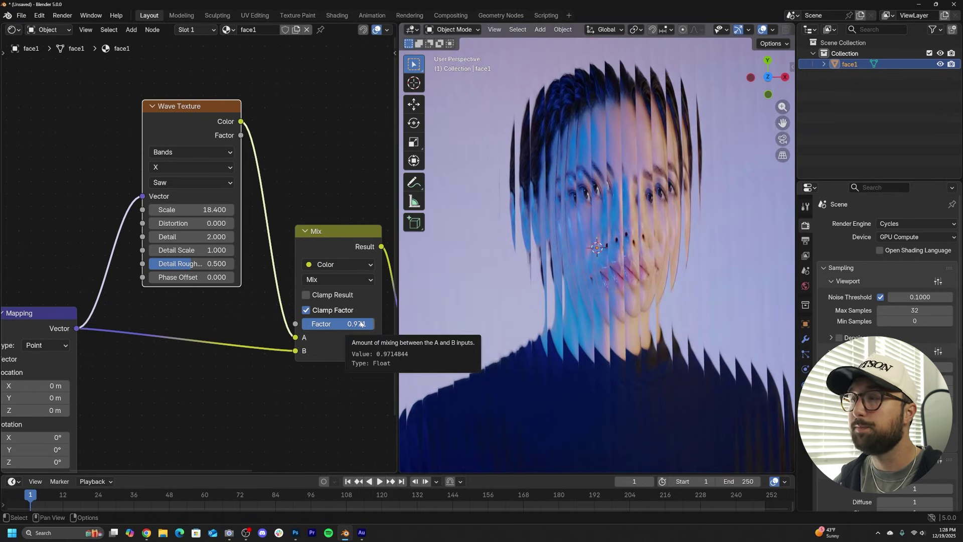
Step: Change the Wave Texture's type to Rings and its rings direction to Spherical
left_click(175, 153)
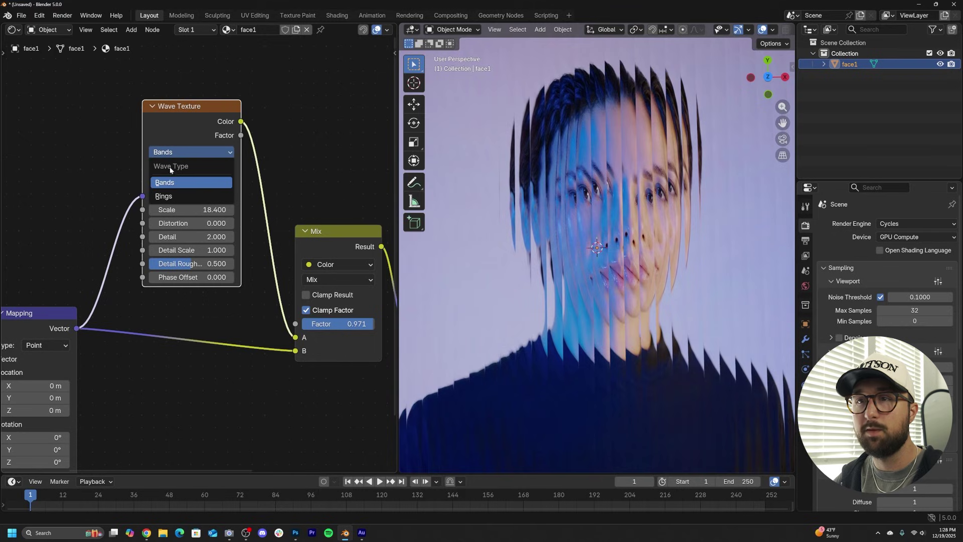
left_click(173, 153)
left_click(175, 153)
left_click(164, 197)
left_click(180, 167)
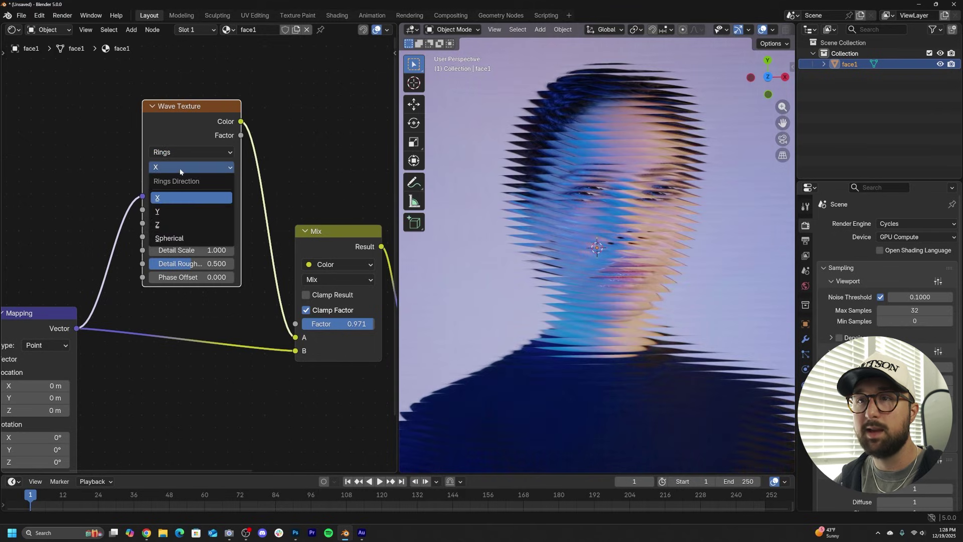
left_click(172, 238)
Step: Try shifting the Mapping node's X location to -0.03 m, and undo the change
scroll(615, 288, "down", 5)
middle_click_drag(140, 342, 312, 247)
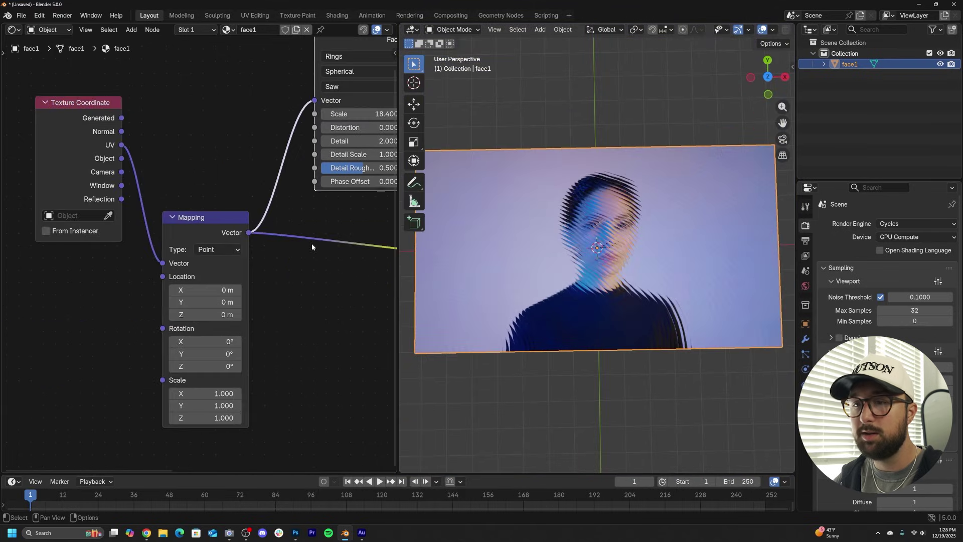
mouse_move(202, 293)
left_mouse_down()
mouse_move(244, 293)
mouse_move(203, 292)
left_mouse_up()
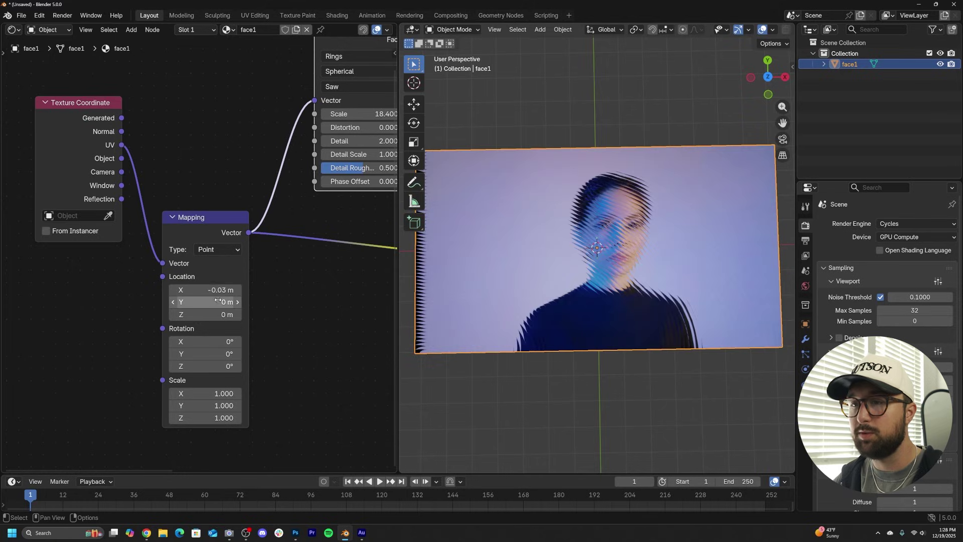
key("ctrl+z")
Step: Spread the Texture Coordinate and Mapping nodes leftward and insert a duplicate Mapping node on the link into the Wave Texture's Vector
middle_click_drag(216, 232, 251, 295)
scroll(251, 295, "down", 2)
left_click_drag(151, 201, 79, 237)
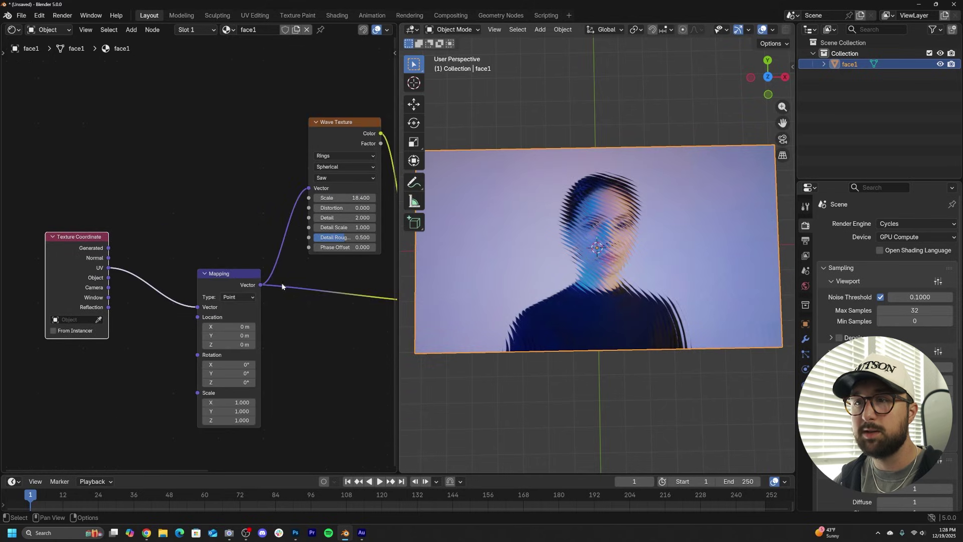
left_click_drag(256, 289, 183, 290)
key("shift+d")
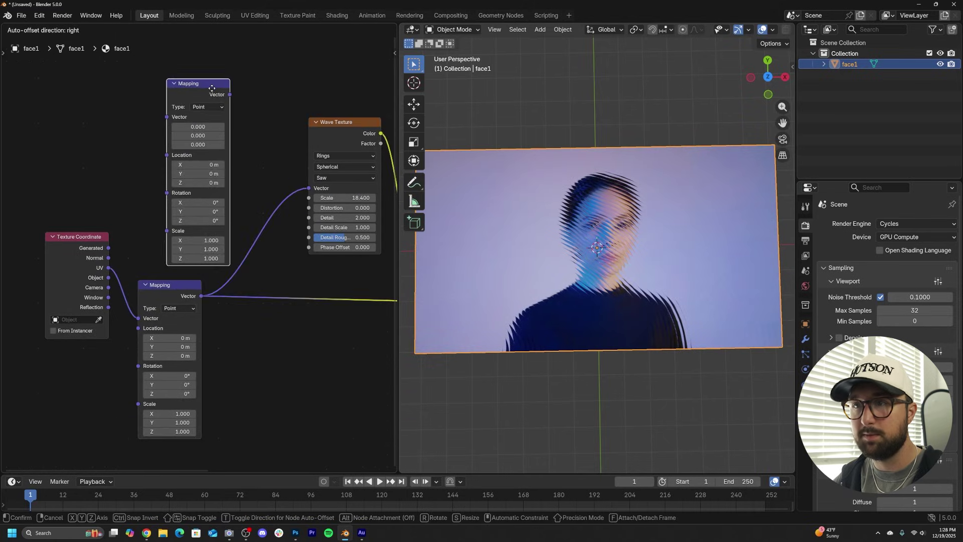
left_click(281, 127)
scroll(281, 127, "up", 2)
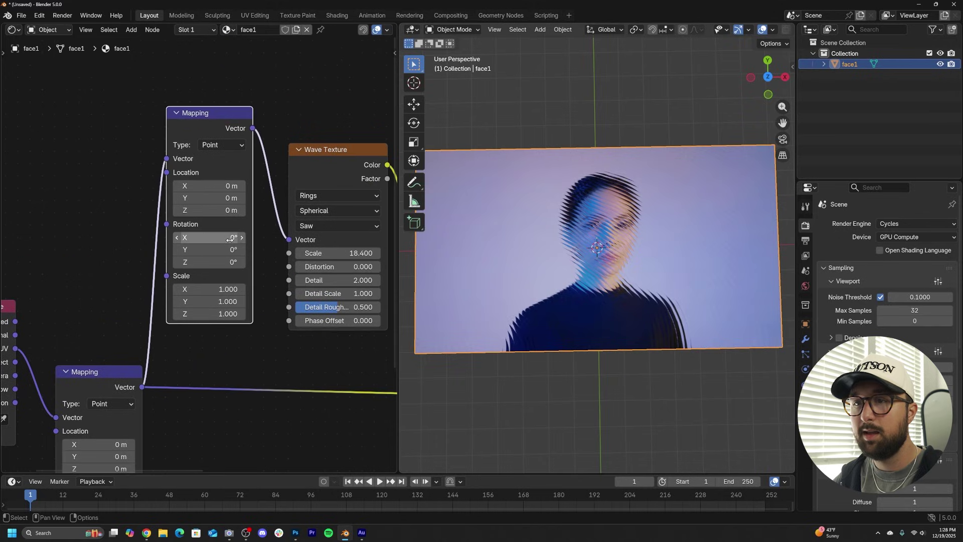
Step: Set the duplicated Mapping node's Location to X -0.95 m and Y -0.56 m and its X Scale to 1.780 to place the rings over the face
mouse_move(222, 186)
left_mouse_down()
mouse_move(236, 186)
mouse_move(196, 197)
mouse_move(235, 185)
left_mouse_up()
scroll(626, 244, "up", 4)
left_click_drag(211, 314, 231, 289)
key("ctrl+z")
key("ctrl+z")
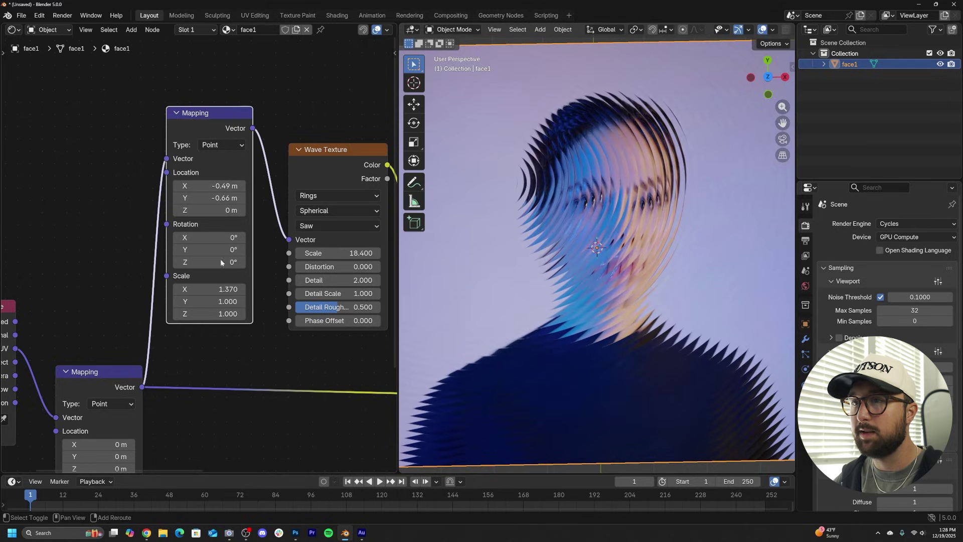
left_click_drag(216, 186, 203, 185)
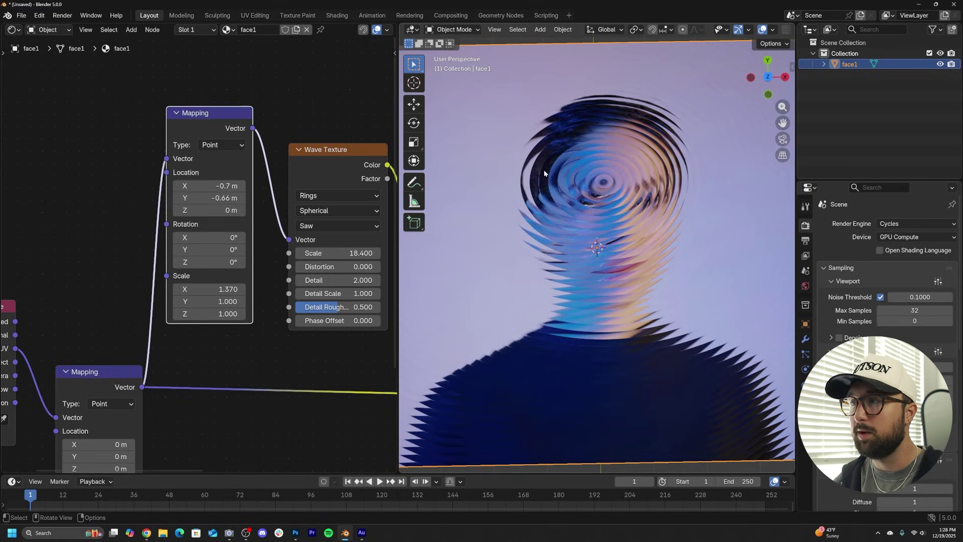
left_click_drag(224, 290, 247, 290)
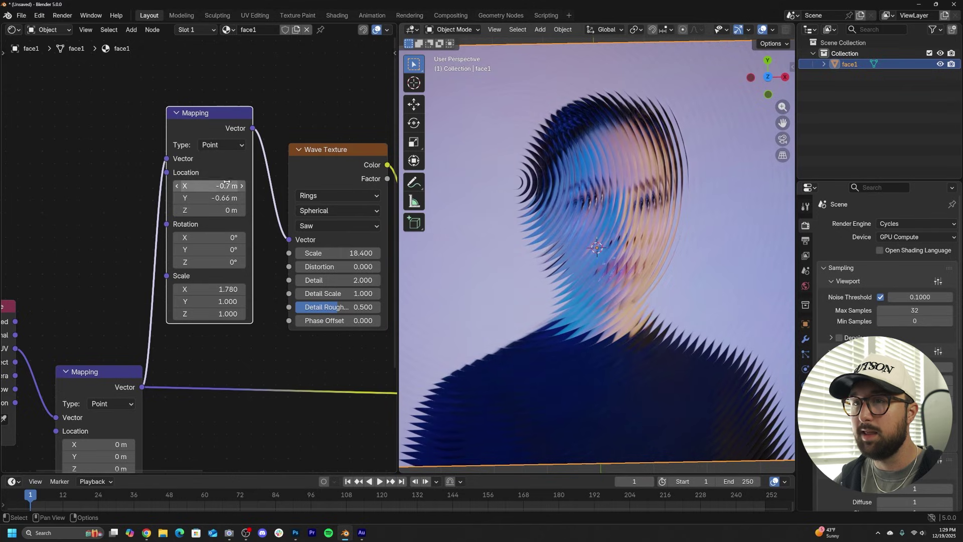
left_click_drag(222, 186, 226, 198)
scroll(657, 262, "down", 2)
scroll(658, 262, "up", 4)
scroll(245, 283, "down", 3)
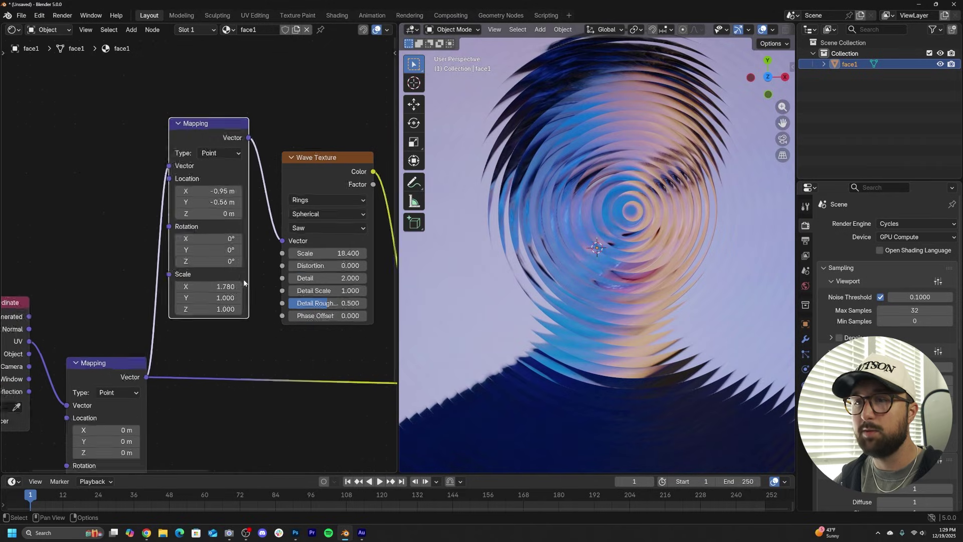
Step: Reduce the Wave Texture's Scale to 6.920 and raise the Mix Factor to 0.981
left_click_drag(327, 253, 295, 258)
scroll(295, 263, "down", 4)
middle_click_drag(294, 263, 160, 256)
scroll(161, 257, "down", 1)
mouse_move(237, 314)
left_mouse_down()
mouse_move(250, 313)
mouse_move(145, 314)
mouse_move(247, 316)
left_mouse_up()
scroll(688, 265, "down", 2)
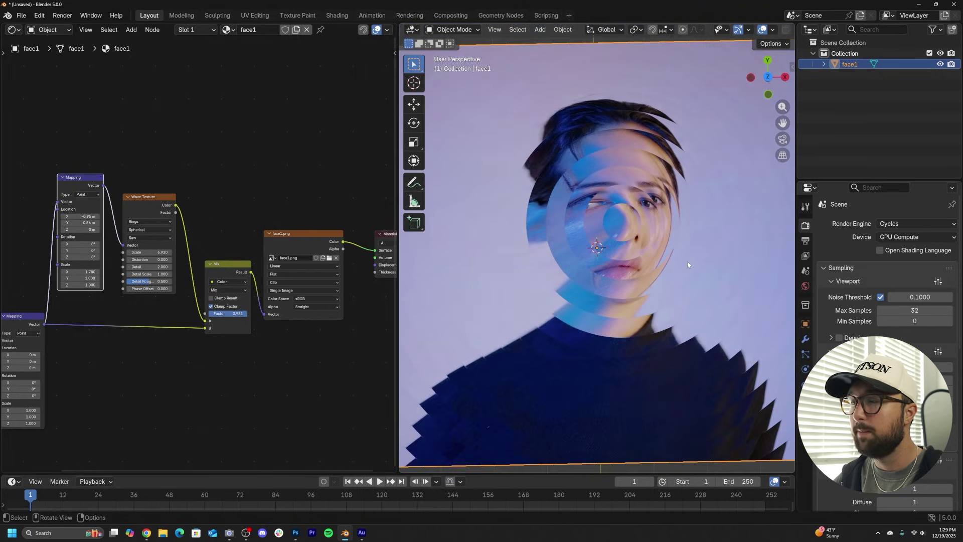
Step: Delete the Wave Texture node together with the duplicated Mapping node that feeds it
scroll(207, 170, "down", 2)
middle_click_drag(206, 170, 239, 146)
left_click_drag(239, 146, 124, 204)
scroll(124, 204, "up", 1)
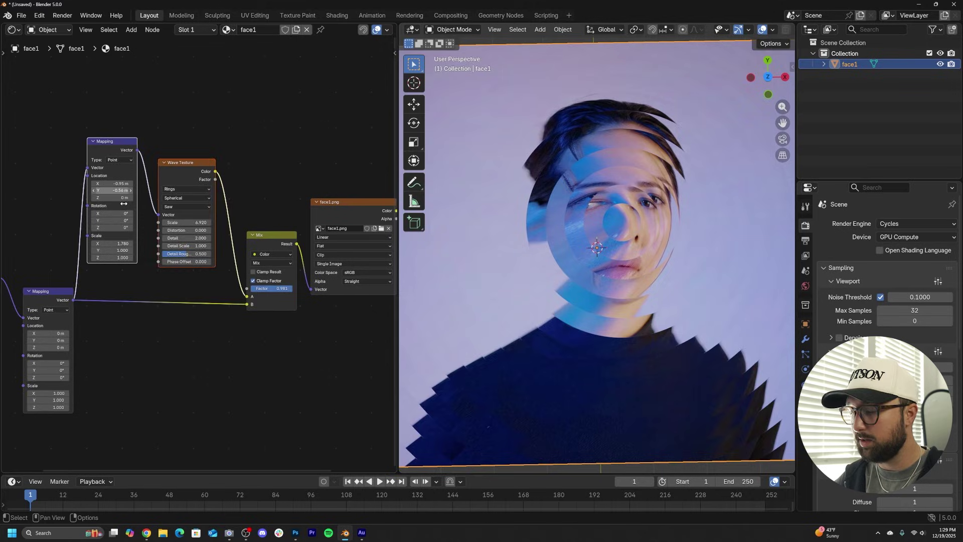
key("x")
Step: Add a Noise Texture node and place it between the Mapping and Mix nodes, above their link
key("shift+a")
type("noi")
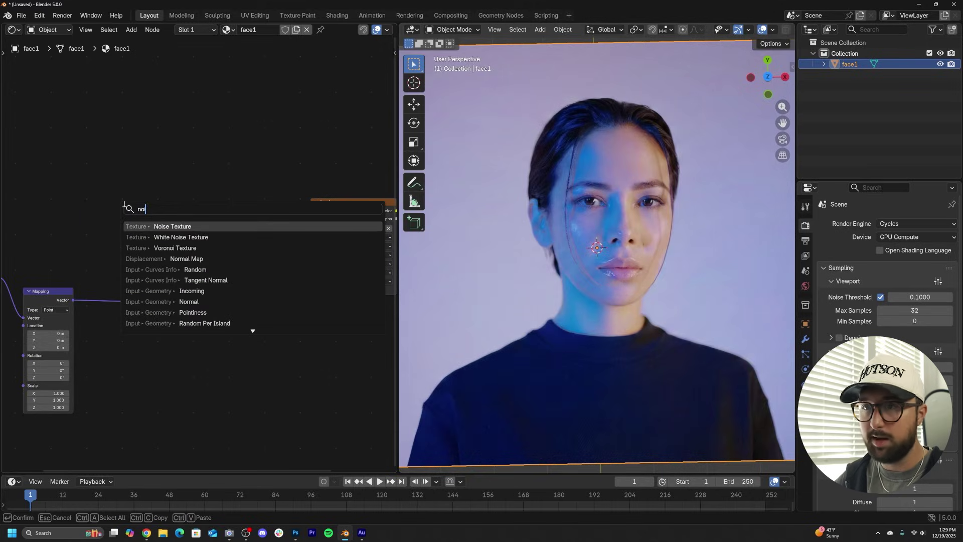
key("Return")
left_click(148, 216)
scroll(69, 303, "up", 1)
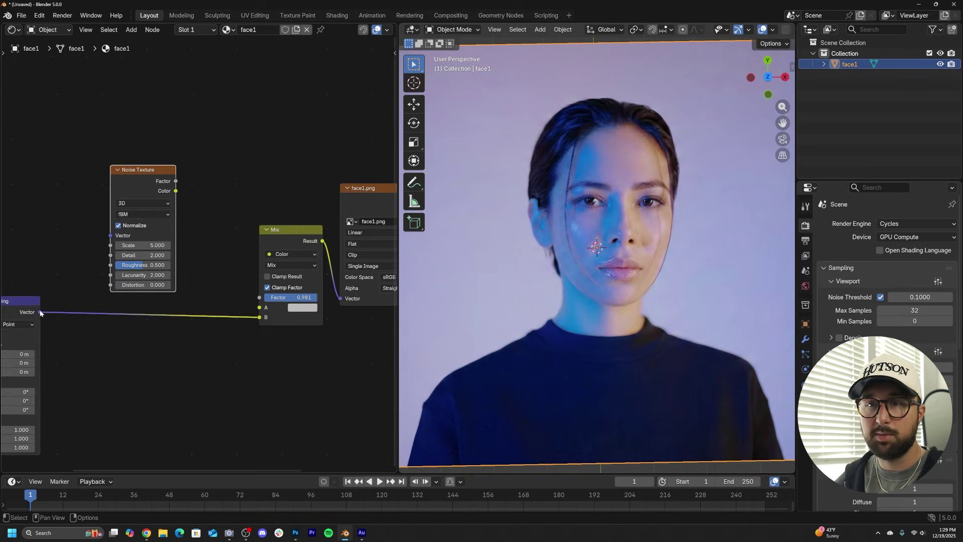
Step: Link the Mapping Vector to the Noise Texture's Vector and its Factor to Mix input A, and set the Mix Factor to 0.680
left_click_drag(40, 313, 97, 217)
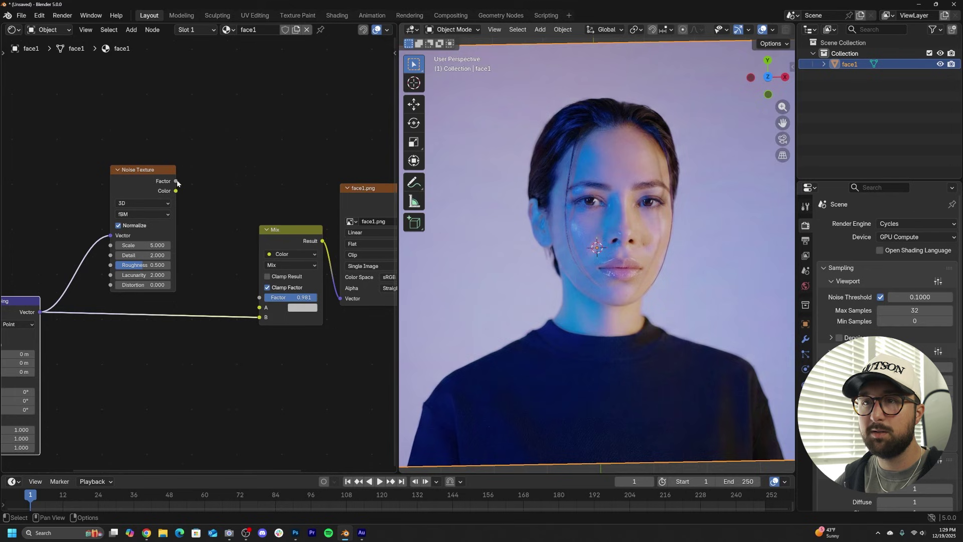
left_click_drag(177, 181, 244, 187)
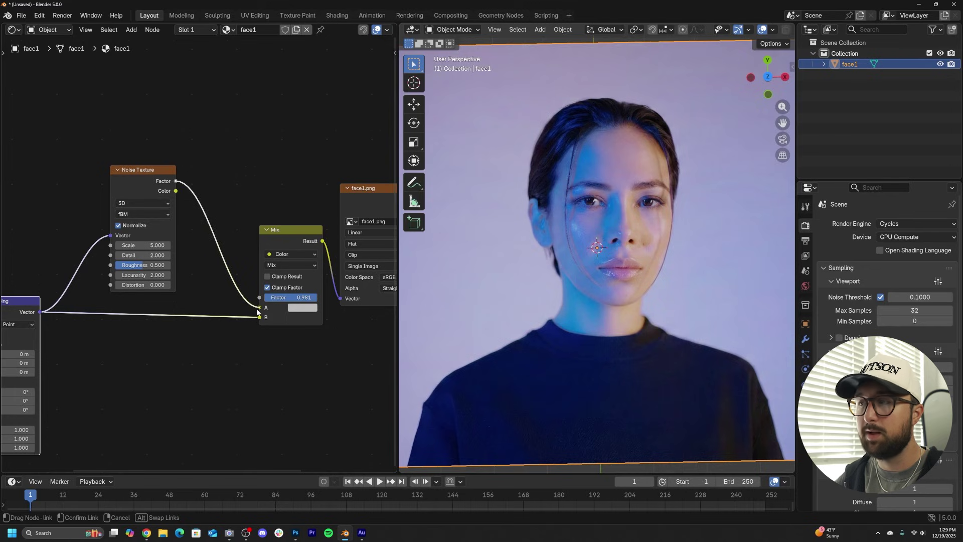
left_click_drag(257, 312, 313, 297)
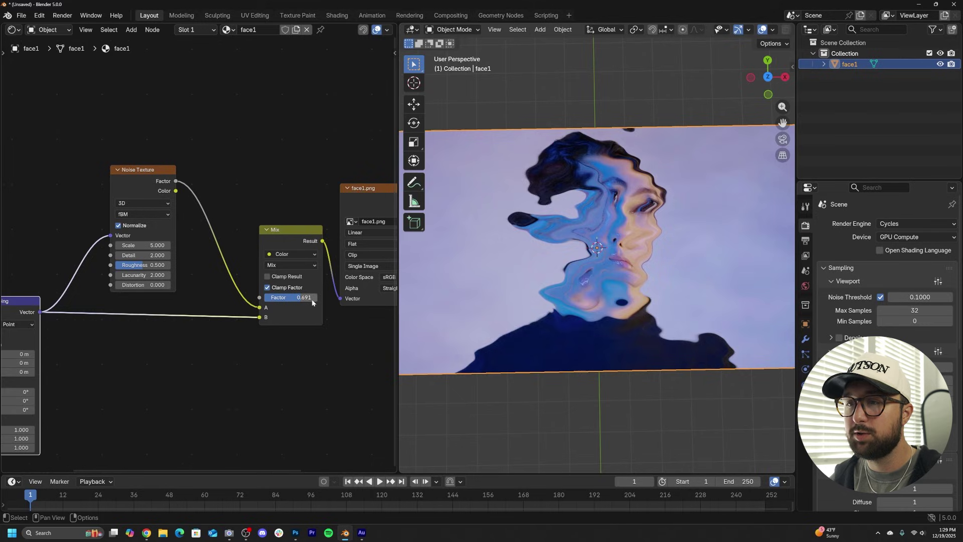
left_click_drag(312, 300, 297, 300)
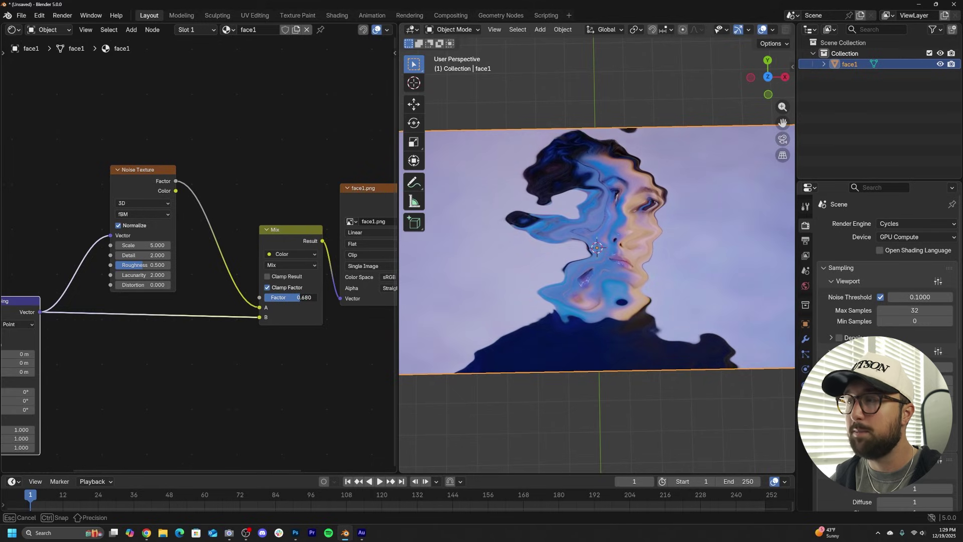
Step: Add a Color Ramp node, leaving it unconnected above the Mix node
key("shift+a")
type("col")
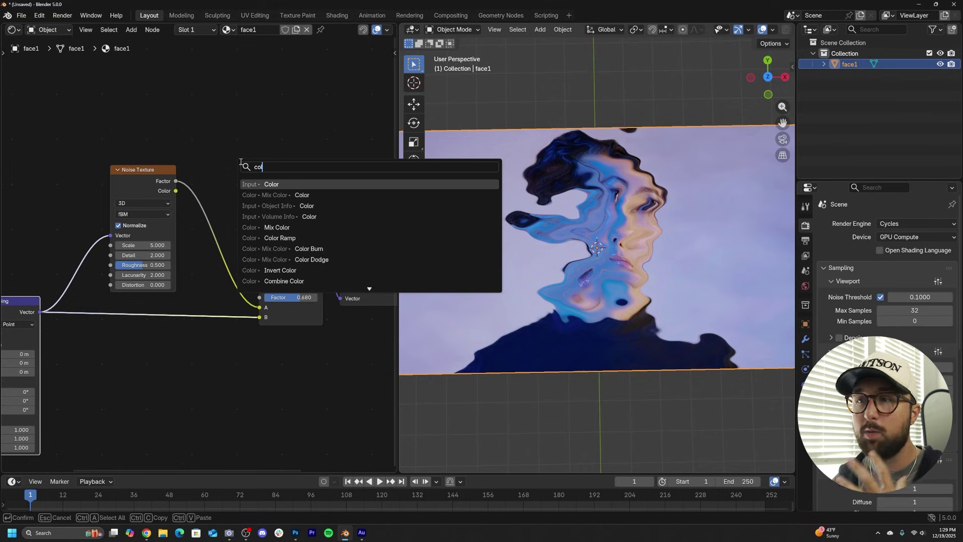
left_click(301, 237)
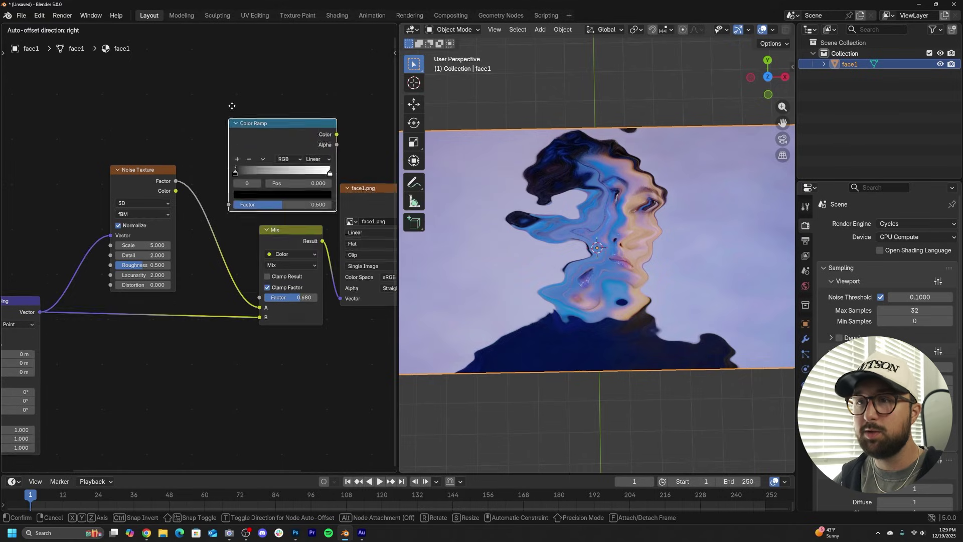
left_click(232, 43)
Step: Move the Texture Coordinate, Mapping and Noise Texture nodes down together to free space beside the Color Ramp
middle_click_drag(151, 227, 221, 106)
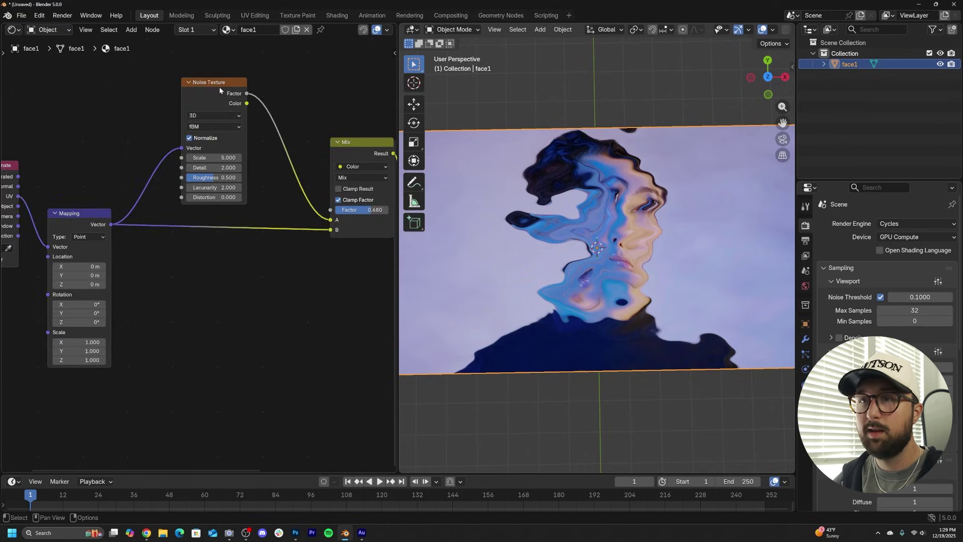
scroll(210, 104, "down", 4)
left_click_drag(46, 141, 206, 280)
key("g")
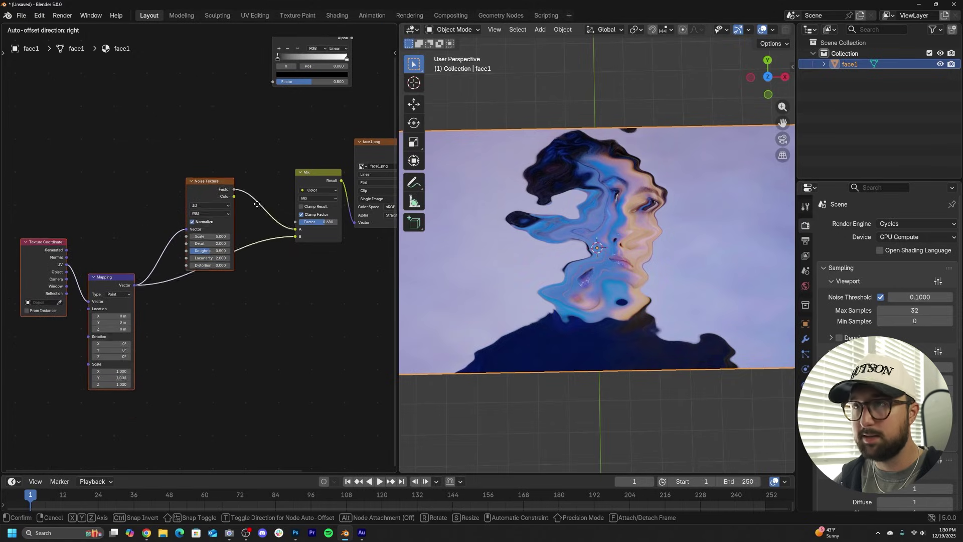
left_click(258, 248)
middle_click_drag(279, 136, 263, 210)
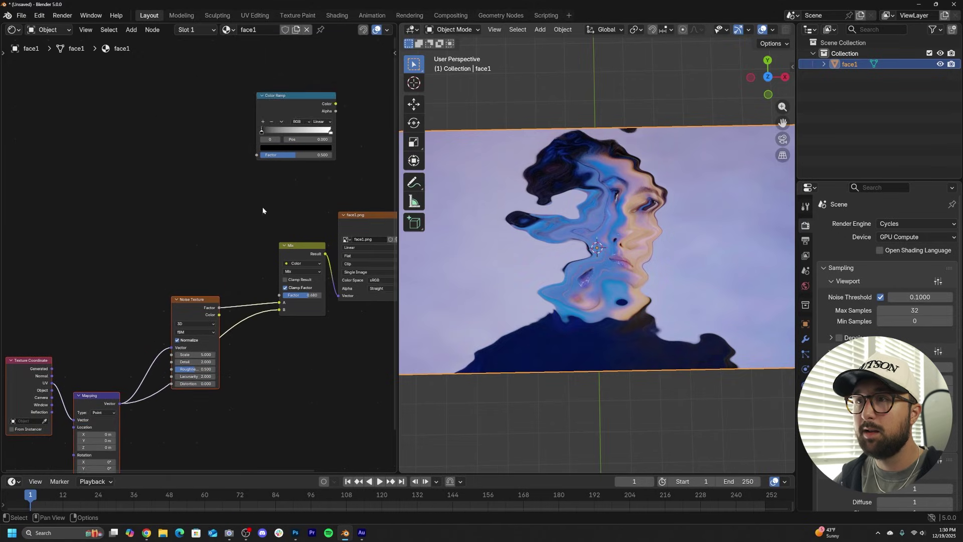
Step: Move the Color Ramp closer to the Mix node and duplicate the Noise Texture with its Mapping link, placing the copy before the Color Ramp
scroll(262, 211, "down", 1)
left_click_drag(292, 109, 240, 160)
left_click(179, 304)
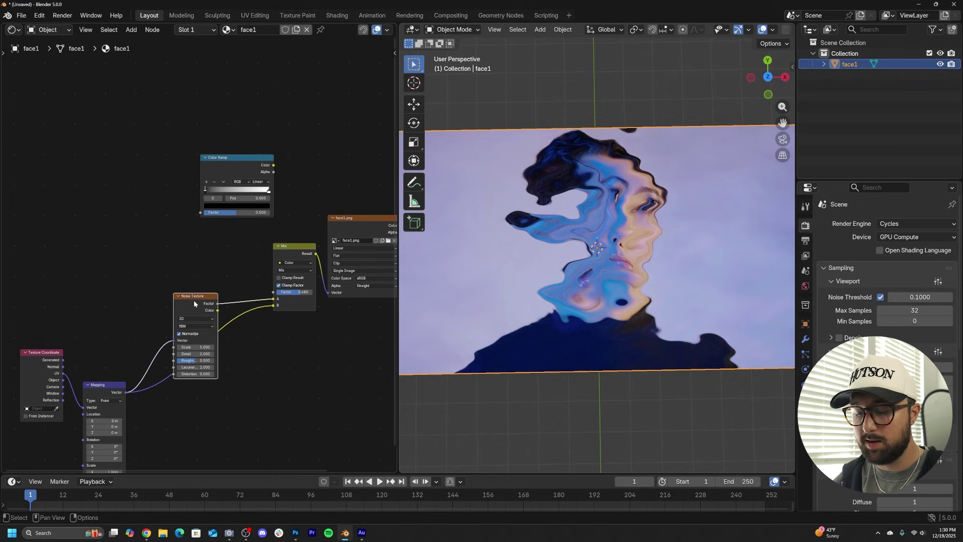
key("ctrl+shift+d")
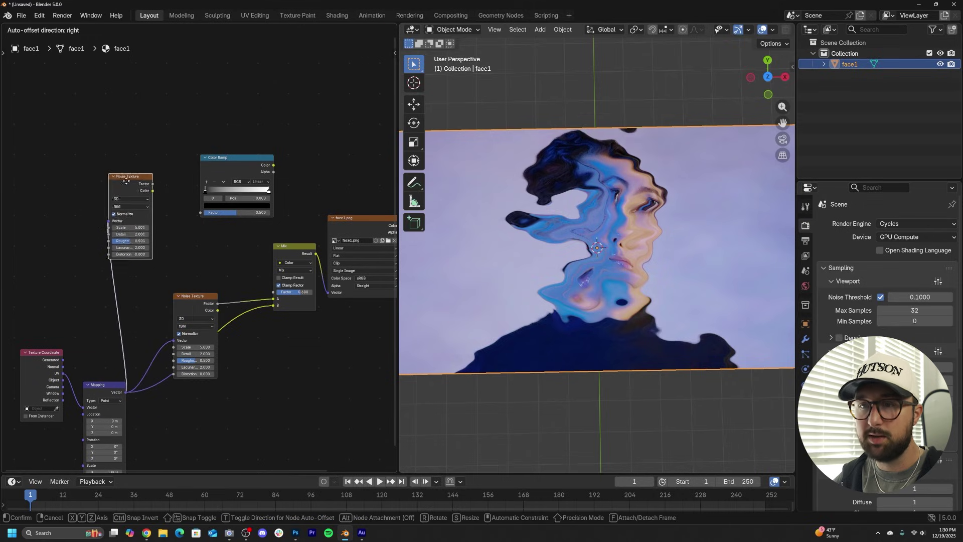
left_click(126, 184)
Step: Move the Texture Coordinate and Mapping nodes together up and away from the two Noise Texture nodes
scroll(116, 271, "up", 4)
middle_click_drag(100, 301, 237, 218)
left_click_drag(198, 297, 136, 384)
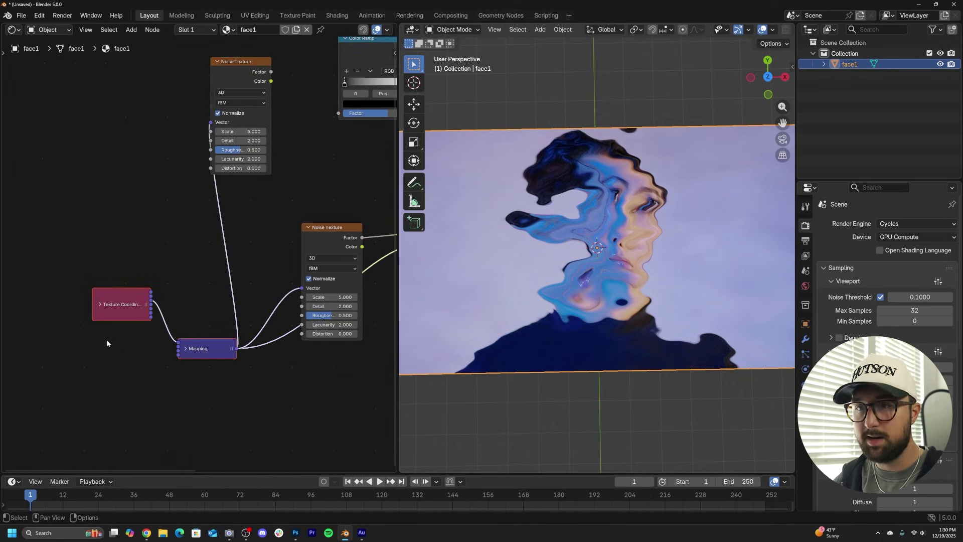
key("g")
left_click(120, 240)
middle_click_drag(310, 115, 196, 265)
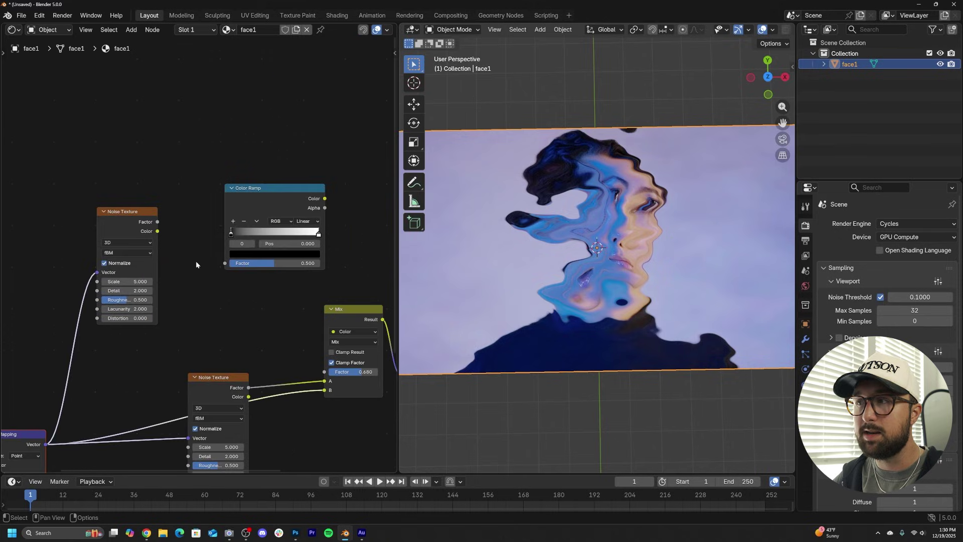
Step: Link the duplicated Noise Texture's Factor through the Color Ramp into the Mix Factor, and set the white stop's position to 0.445
left_click_drag(158, 221, 224, 263)
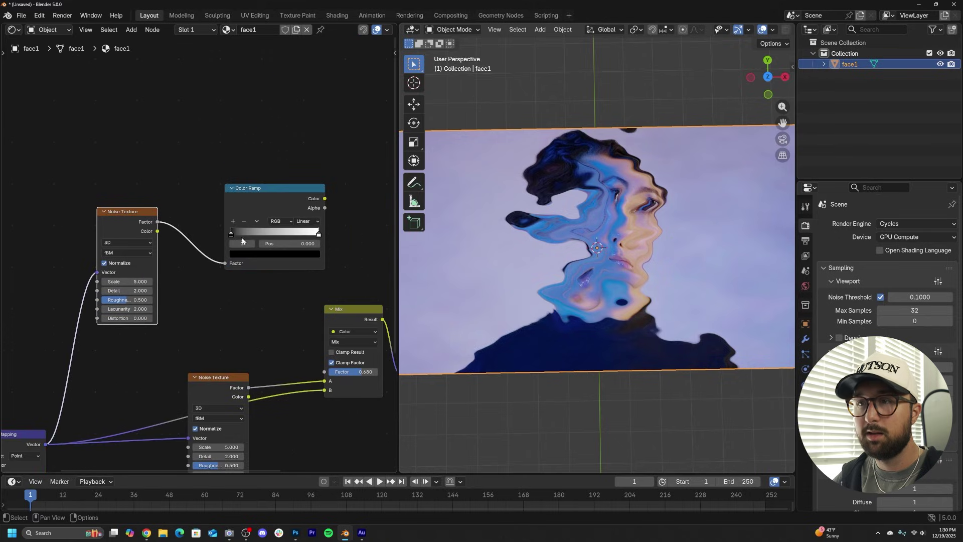
left_click_drag(260, 202, 304, 236)
left_click_drag(322, 373, 325, 372)
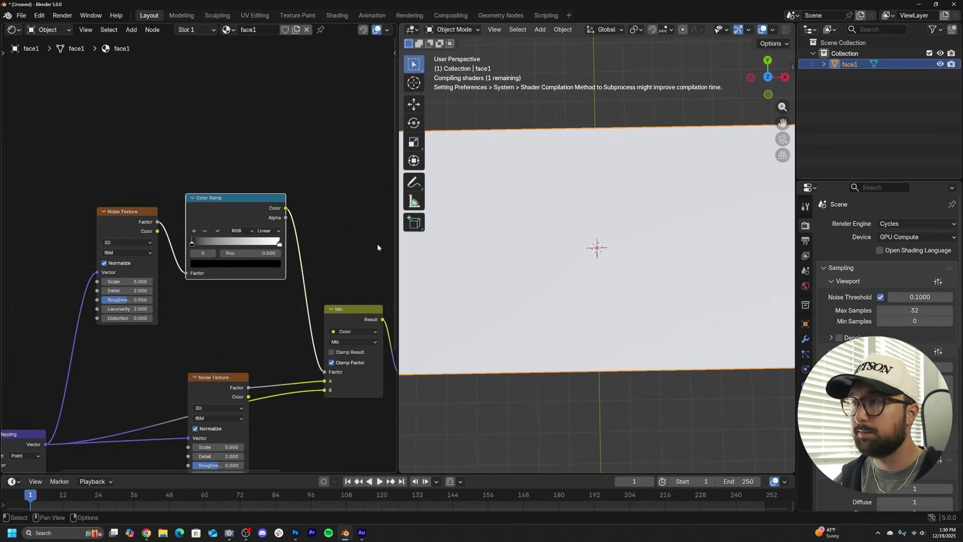
mouse_move(192, 244)
left_mouse_down()
mouse_move(239, 246)
mouse_move(191, 245)
left_mouse_up()
left_click_drag(279, 244, 231, 246)
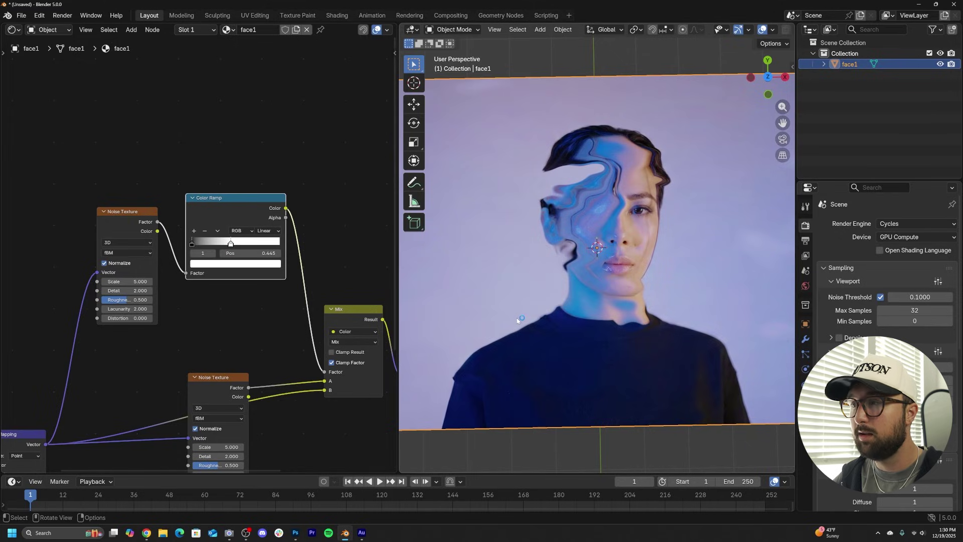
Step: Switch the duplicated Noise Texture to 4D and set its W to 1.070
left_click(127, 243)
left_click(124, 289)
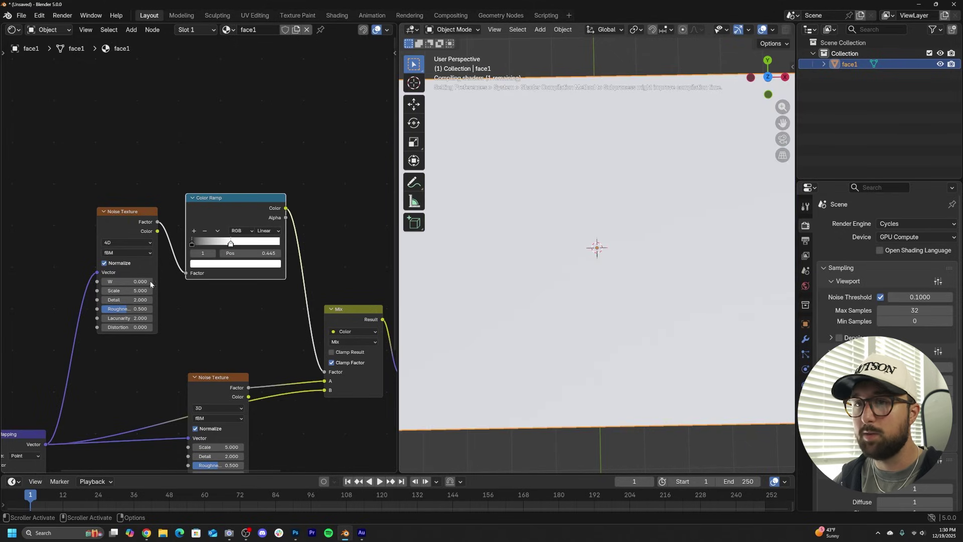
left_click_drag(135, 283, 181, 282)
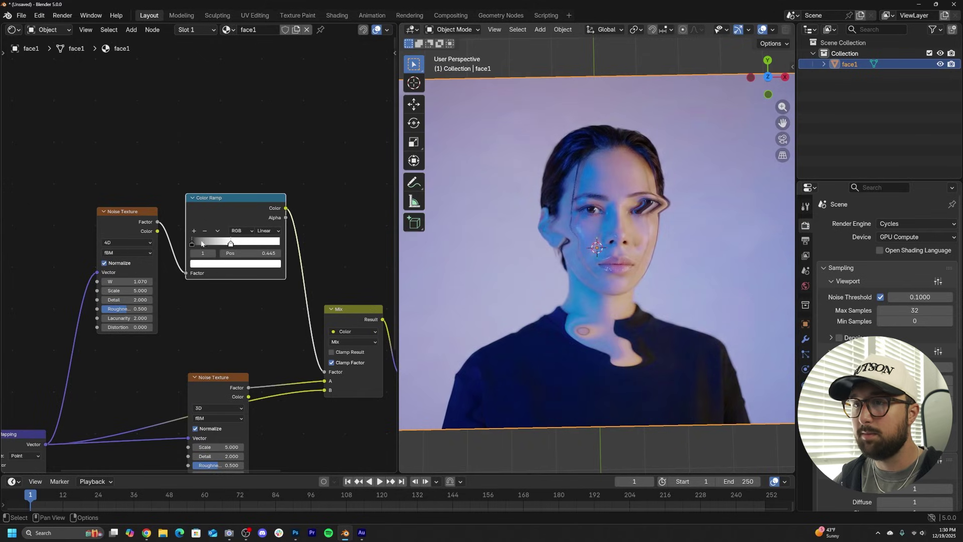
Step: Move the Color Ramp's black stop inward and its white stop to 0.532, and set the 4D Noise Texture's W to 2.360
mouse_move(230, 243)
left_mouse_down()
mouse_move(240, 244)
mouse_move(211, 245)
mouse_move(236, 247)
left_mouse_up()
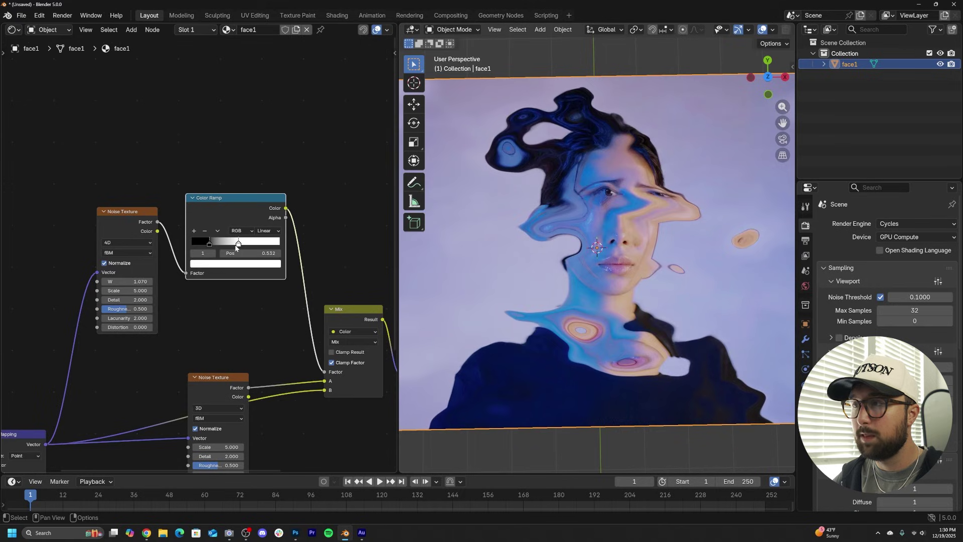
left_click_drag(117, 280, 204, 281)
scroll(649, 219, "up", 1)
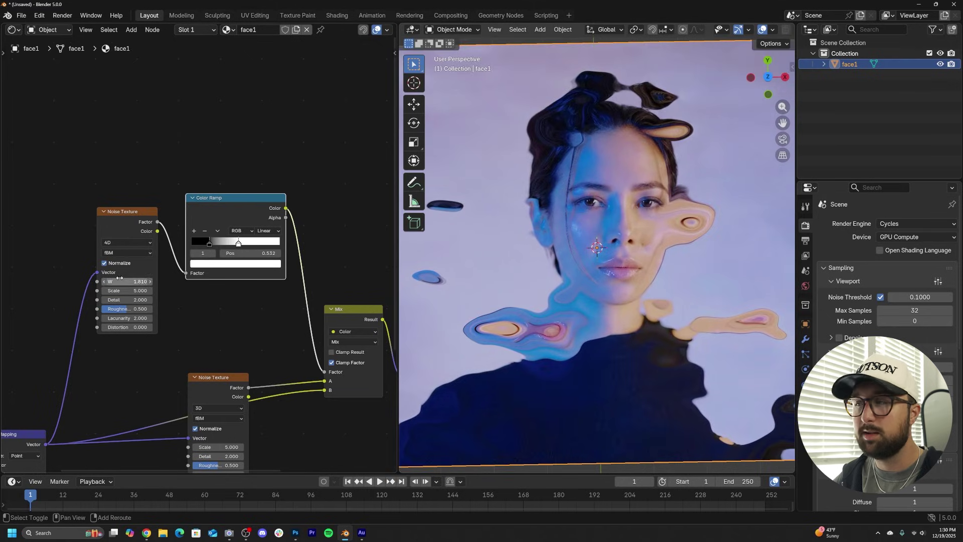
left_click_drag(125, 282, 222, 291)
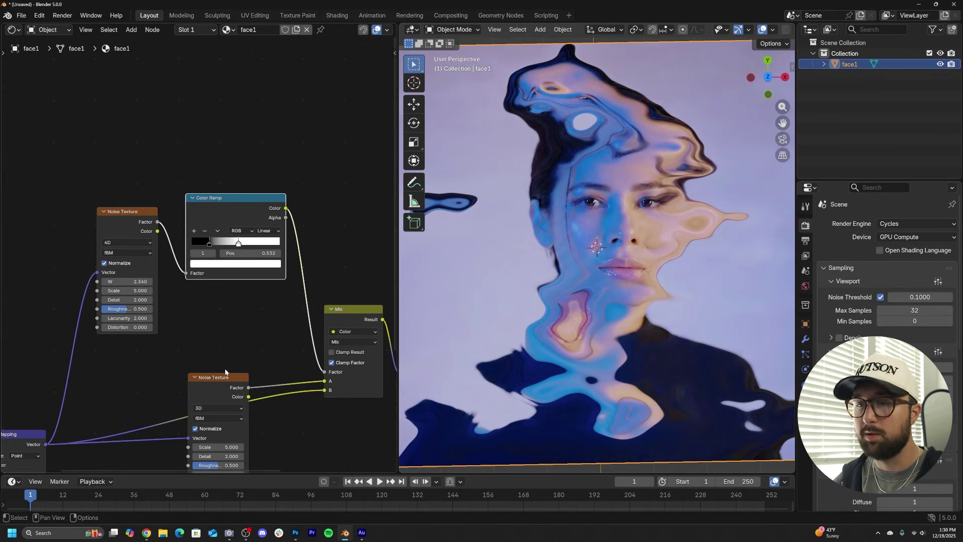
Step: Move the 3D Noise Texture directly below the Color Ramp and bring the Mapping node closer to it
scroll(225, 372, "down", 3)
middle_click_drag(225, 371, 230, 295)
left_click_drag(235, 312, 232, 248)
scroll(205, 276, "up", 4)
middle_click_drag(253, 284, 301, 259)
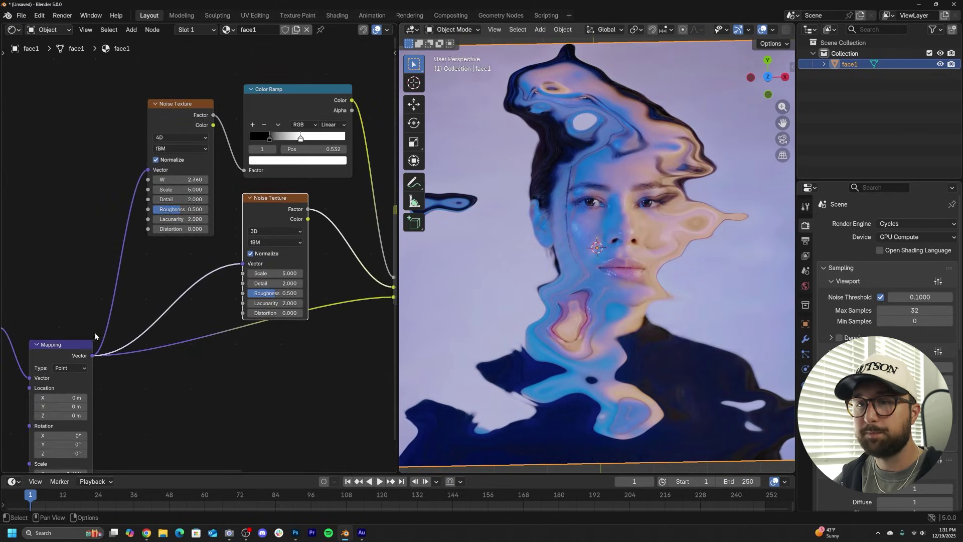
left_click_drag(75, 345, 130, 344)
middle_click_drag(215, 302, 221, 385)
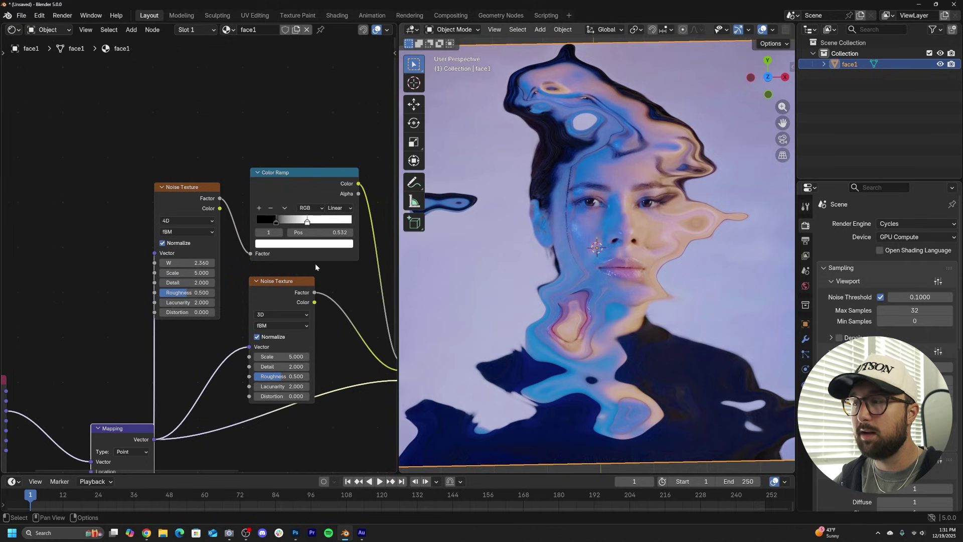
Step: Delete the 3D Noise Texture and add a Voronoi Texture node in its place
left_click(285, 290)
key("x")
key("shift+a")
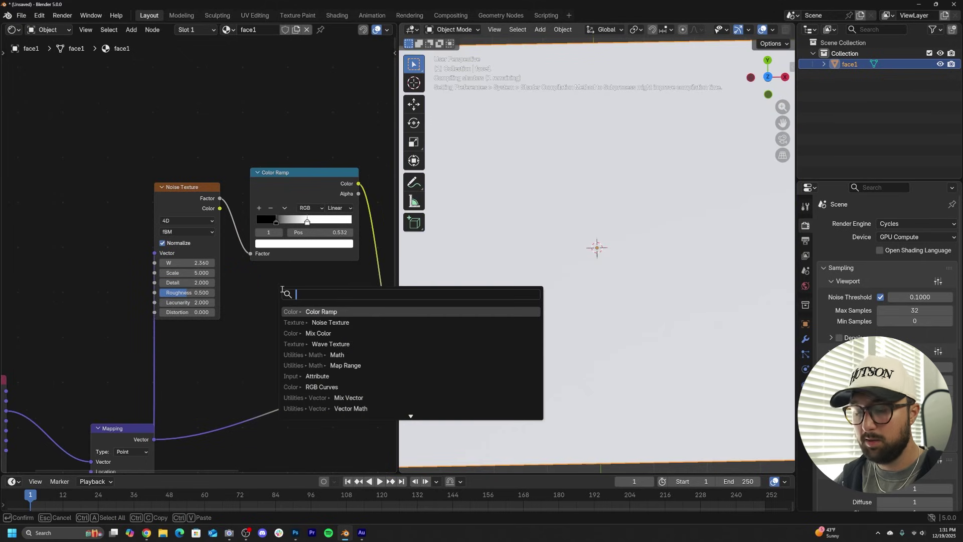
type("vor")
left_click(320, 312)
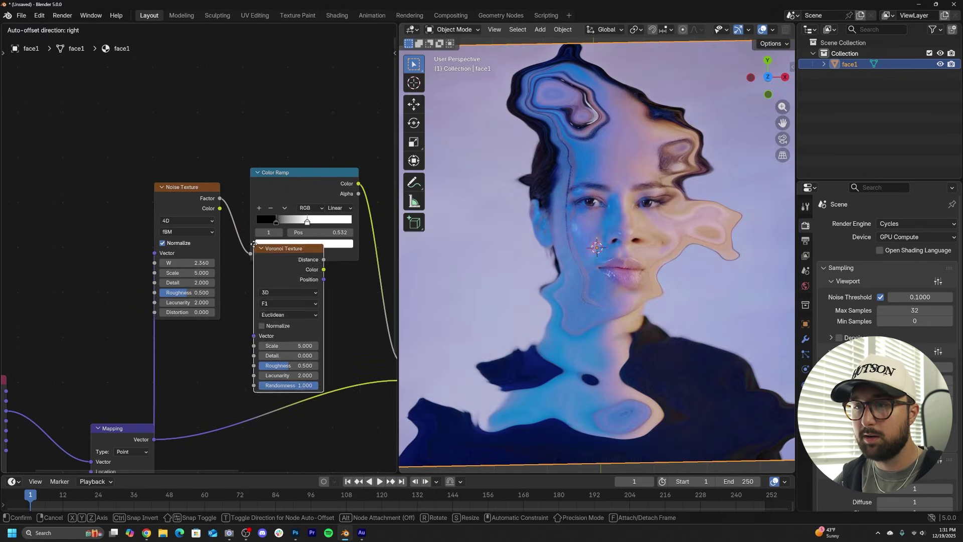
Step: Link the Mapping Vector to the Voronoi Texture's Vector, place the node below the Color Ramp, and link its Distance to Mix input A
left_click_drag(155, 440, 252, 329)
left_click_drag(283, 247, 254, 321)
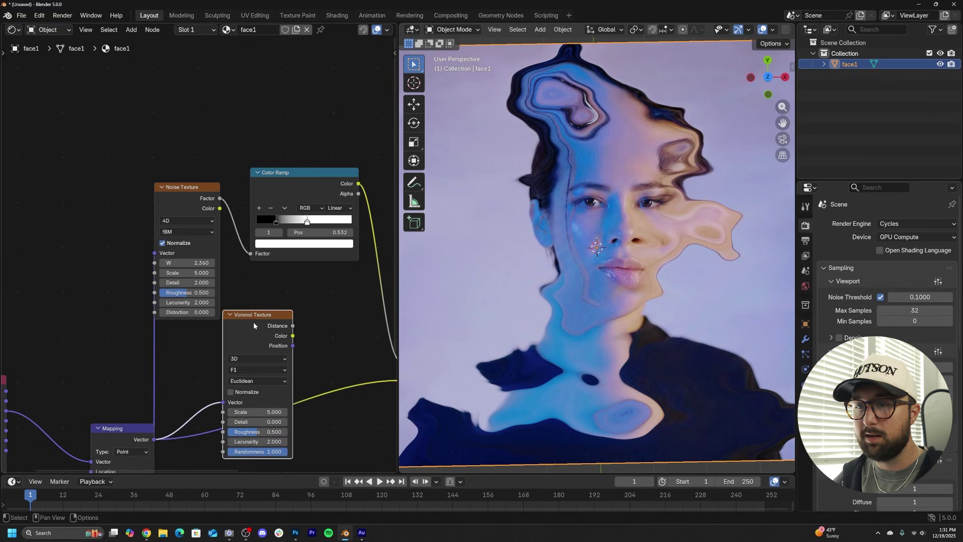
middle_click_drag(307, 324, 189, 312)
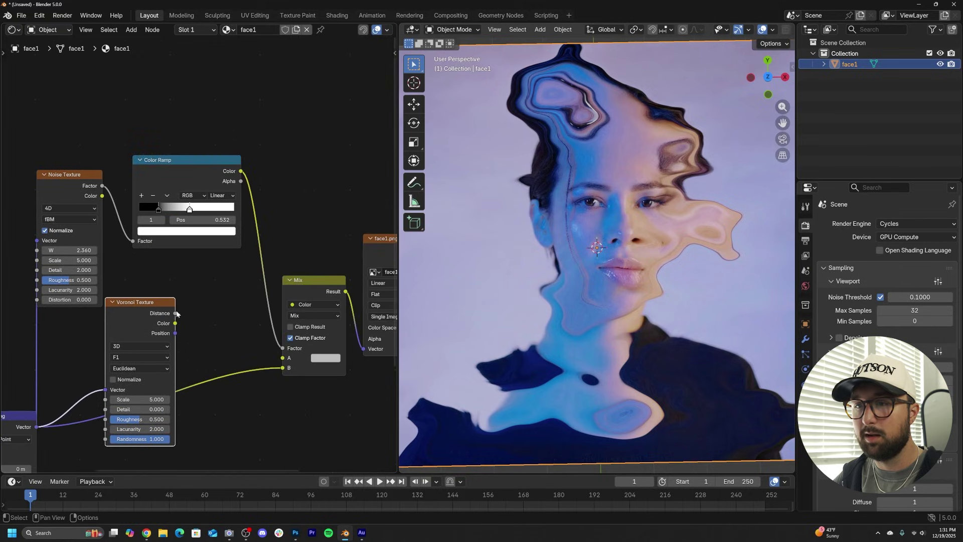
left_click_drag(175, 313, 283, 358)
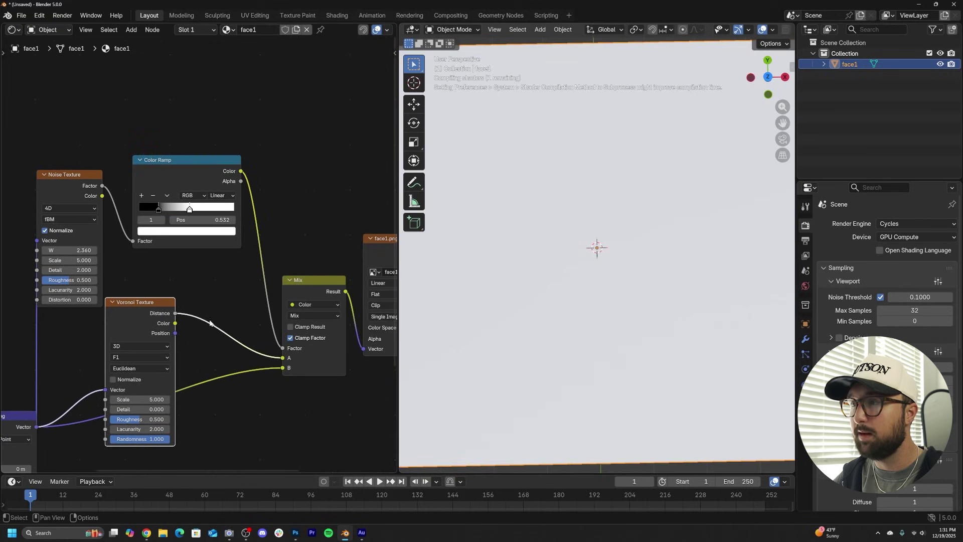
Step: Set the Voronoi Texture's Randomness to 0.000 and its Scale to 19.000
middle_click_drag(210, 323, 261, 300)
left_click_drag(195, 416, 160, 416)
left_click_drag(181, 376, 198, 353)
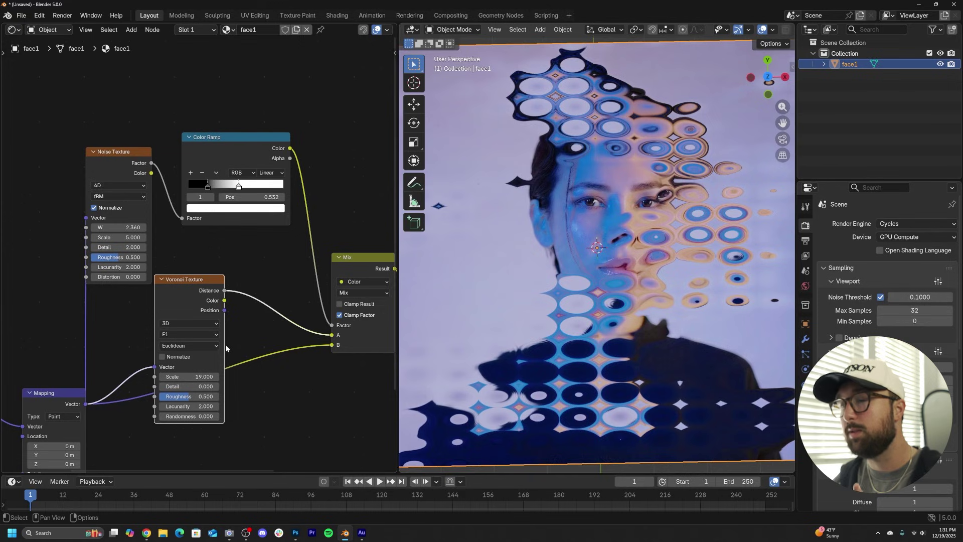
Step: Delete the 4D Noise Texture and Color Ramp nodes that drive the Mix Factor
left_click_drag(335, 131, 79, 185)
key("x")
left_click(188, 292)
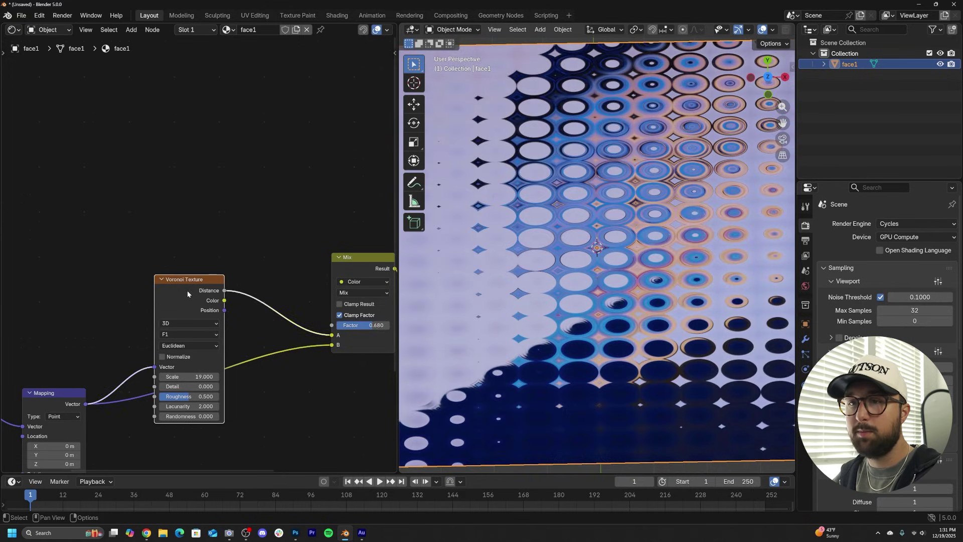
Step: Move the Mapping node away from the Voronoi Texture and raise the Voronoi node above the Mapping-to-Mix link
middle_click_drag(231, 334, 274, 296)
middle_click_drag(130, 346, 295, 306)
left_click_drag(254, 319, 171, 311)
middle_click_drag(242, 264, 178, 277)
middle_click_drag(351, 240, 231, 258)
left_click_drag(230, 258, 213, 154)
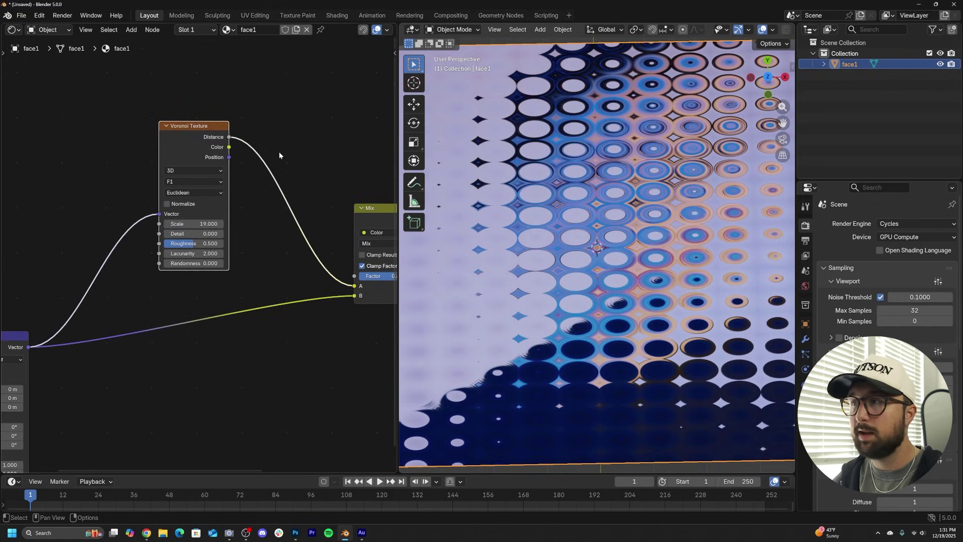
Step: Duplicate the Mapping node into the link feeding the Voronoi Texture and set the copy's X scale to 2.160
middle_click_drag(182, 290, 258, 295)
left_click(89, 349)
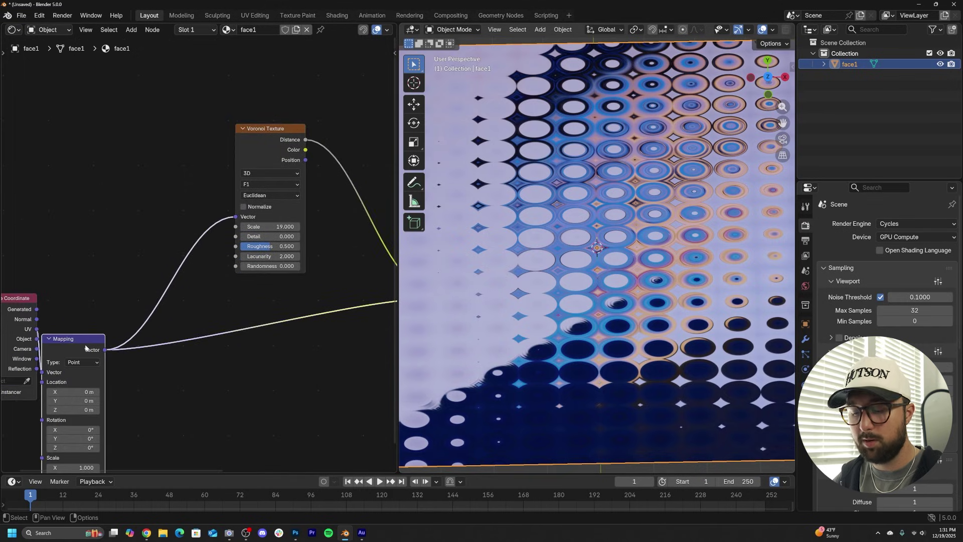
key("shift+d")
left_click(187, 134)
scroll(201, 253, "up", 1)
left_click_drag(170, 256, 201, 256)
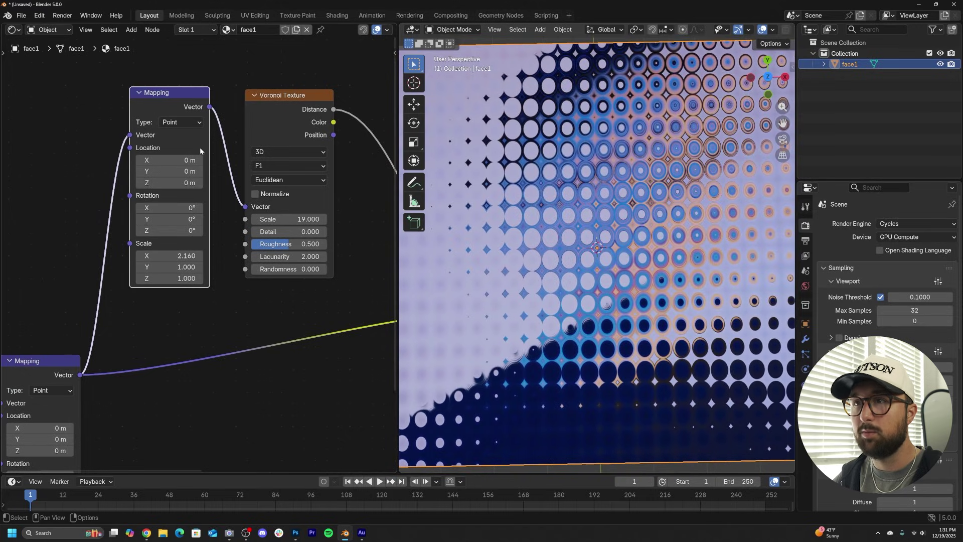
Step: Feed Mix input A from the Voronoi Texture's Color instead of Distance, and set the Voronoi Scale to 3.620
middle_click_drag(285, 135, 159, 193)
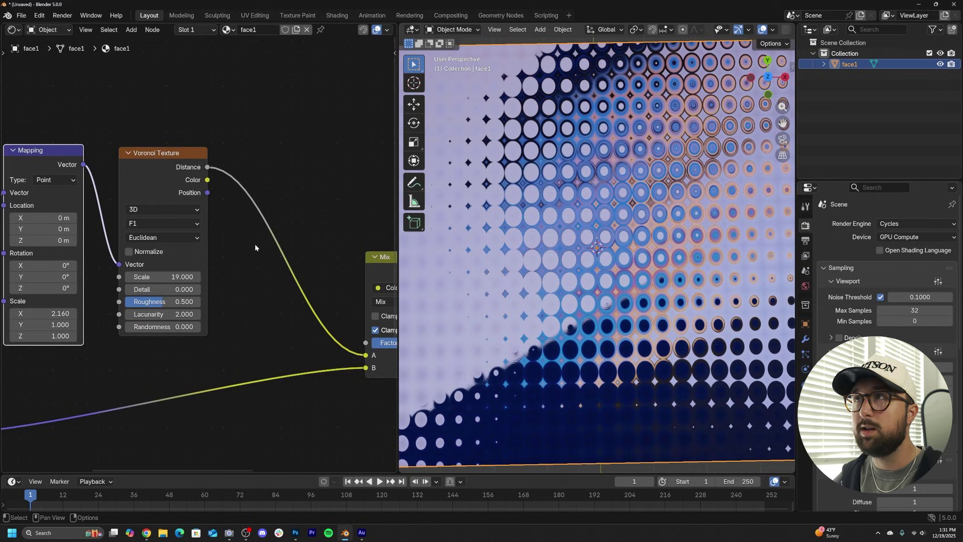
middle_click_drag(255, 243, 143, 223)
left_click_drag(95, 146, 100, 147)
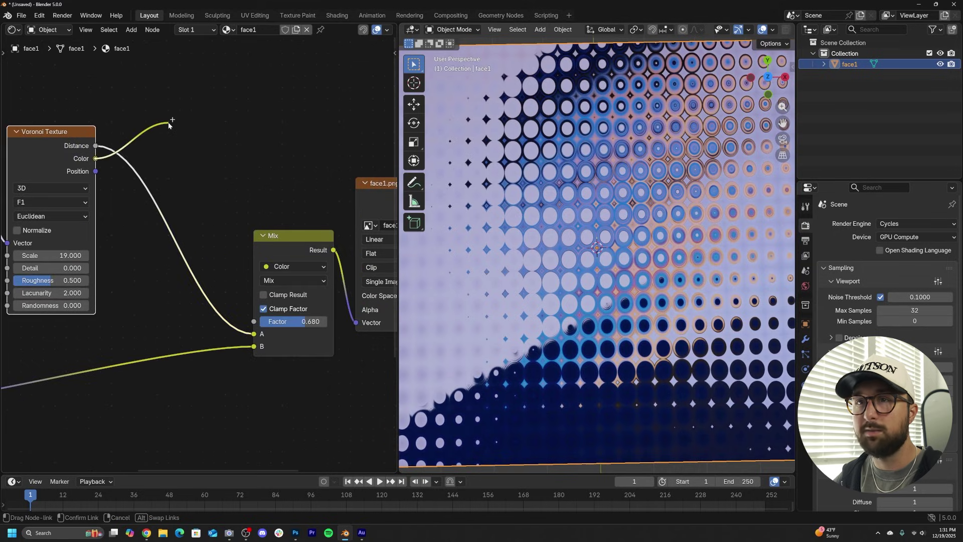
left_click_drag(186, 284, 256, 340)
middle_click_drag(117, 272, 225, 287)
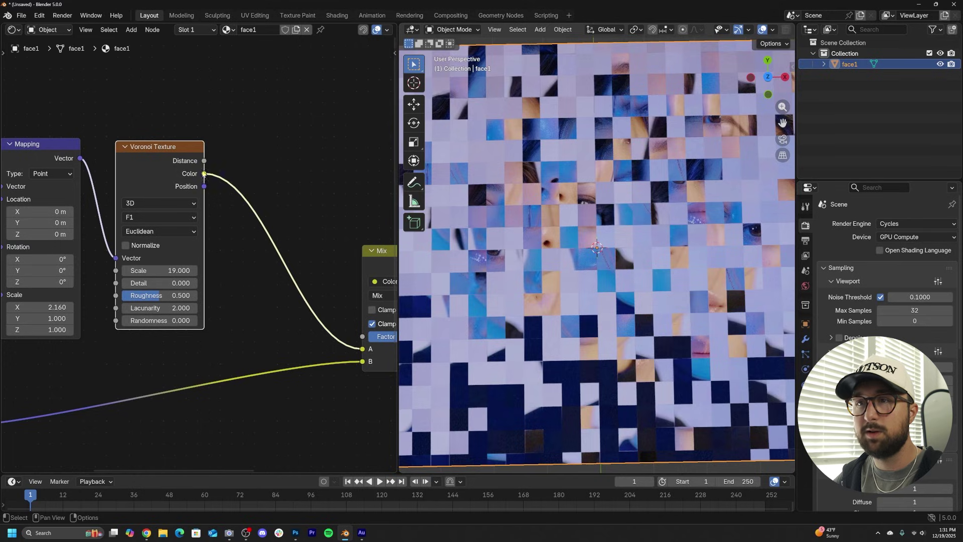
left_click_drag(170, 270, 102, 271)
scroll(195, 260, "down", 1)
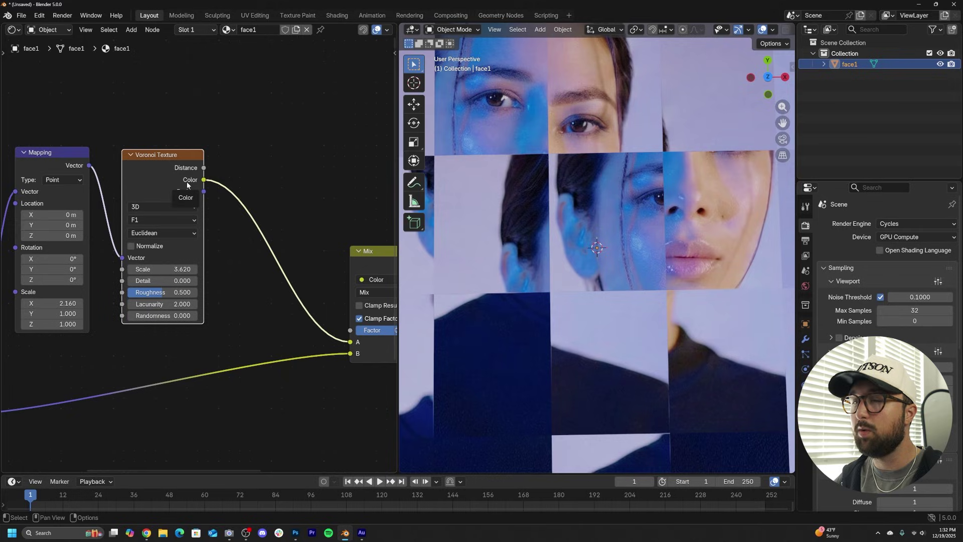
Step: Reconnect the Voronoi Distance to Mix input A and preview the Distance output on the plane, inspecting one cell up close
left_click_drag(204, 167, 350, 342)
left_click(170, 168, "ctrl+shift")
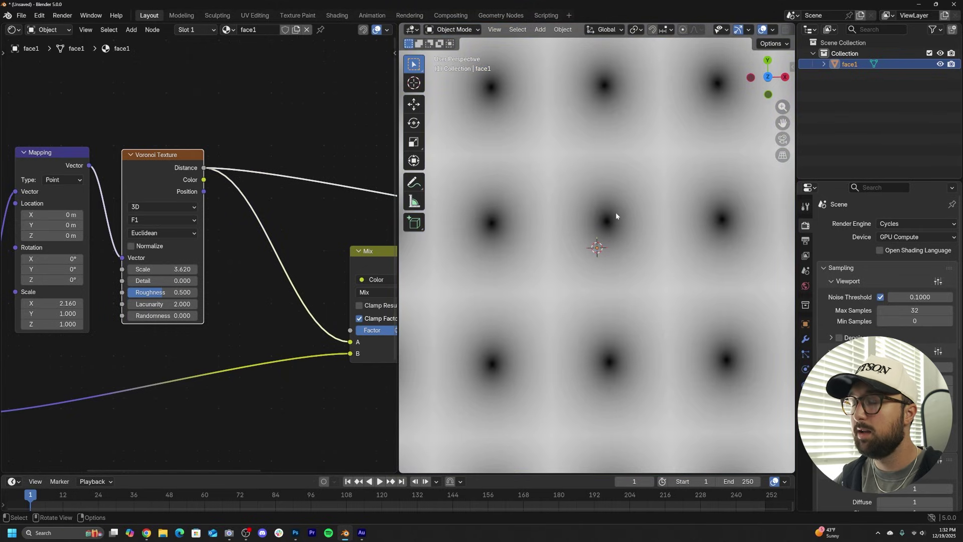
scroll(618, 221, "up", 5)
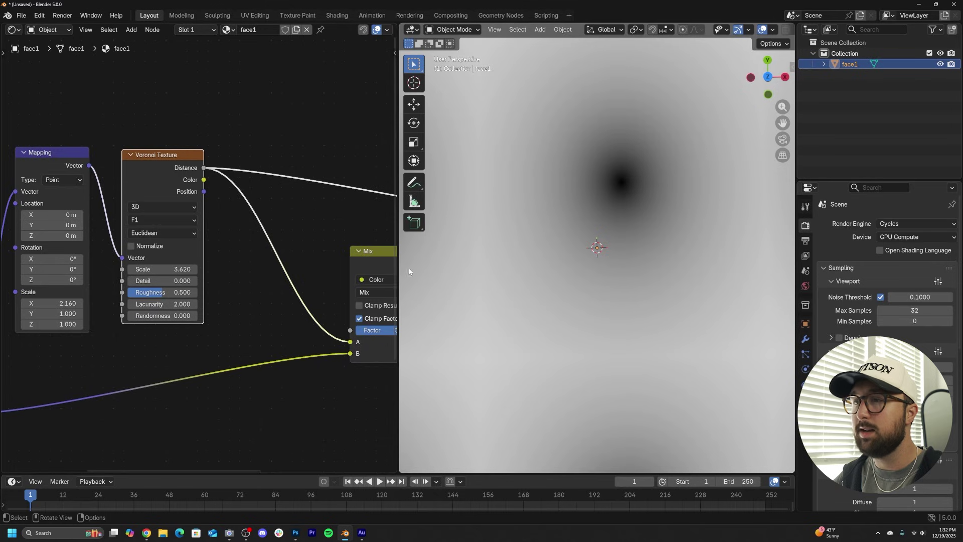
scroll(381, 271, "down", 5)
Step: Preview the face1.png image texture on the plane again and examine how the Voronoi Distance distorts it
middle_click_drag(382, 271, 173, 285)
left_click(200, 254, "ctrl+shift")
middle_click_drag(199, 255, 284, 267)
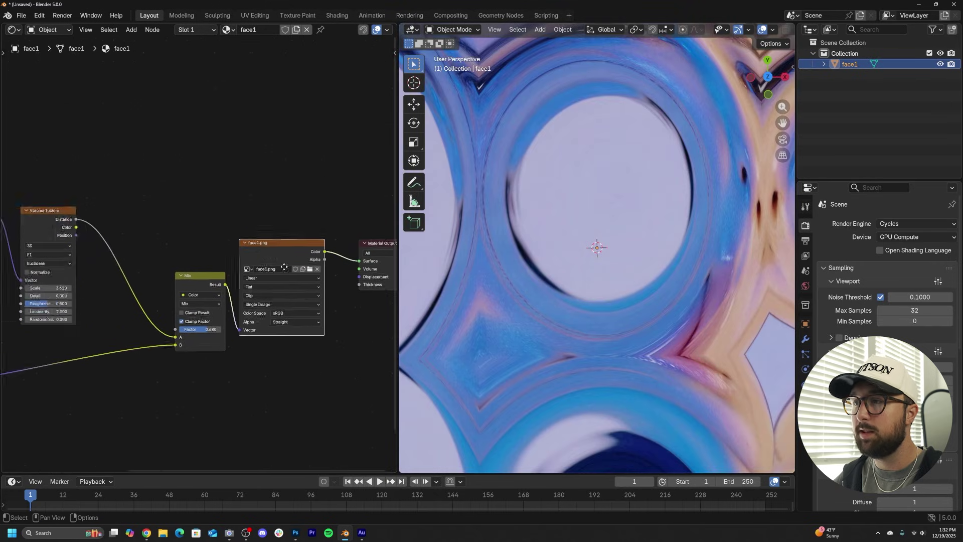
scroll(136, 271, "down", 1)
scroll(603, 270, "down", 4)
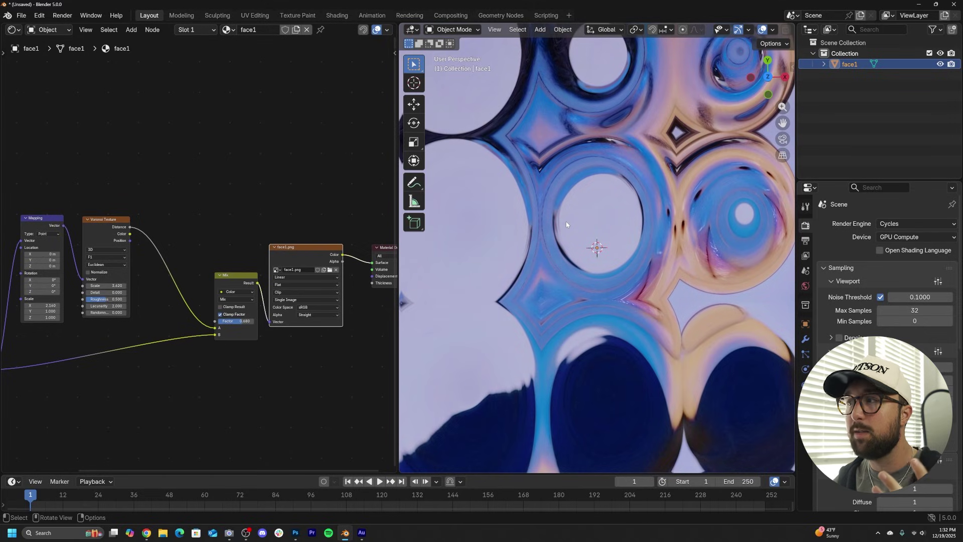
scroll(205, 253, "up", 2)
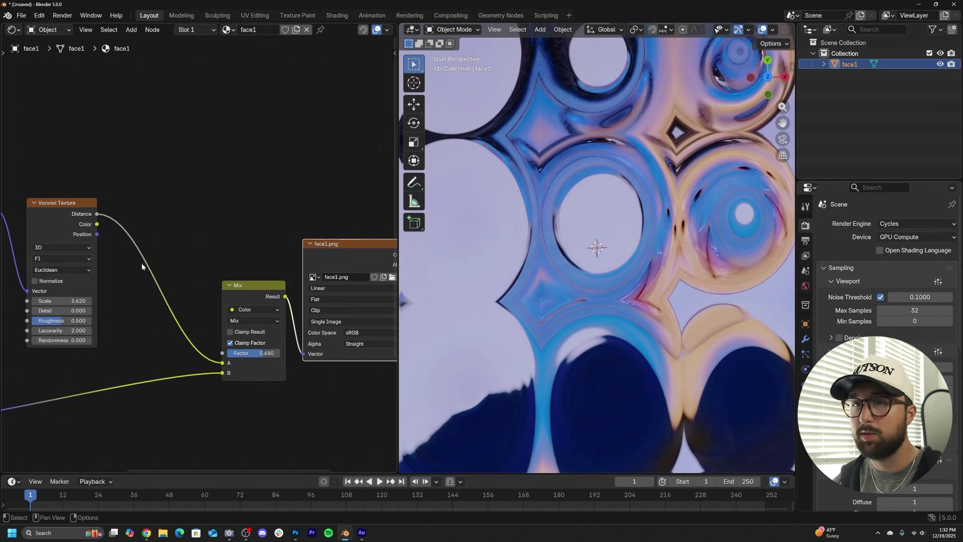
Step: Link the Voronoi Texture's Color to Mix input A and preview the Color output on the plane
left_click_drag(97, 224, 222, 363)
left_click(86, 215, "ctrl+shift")
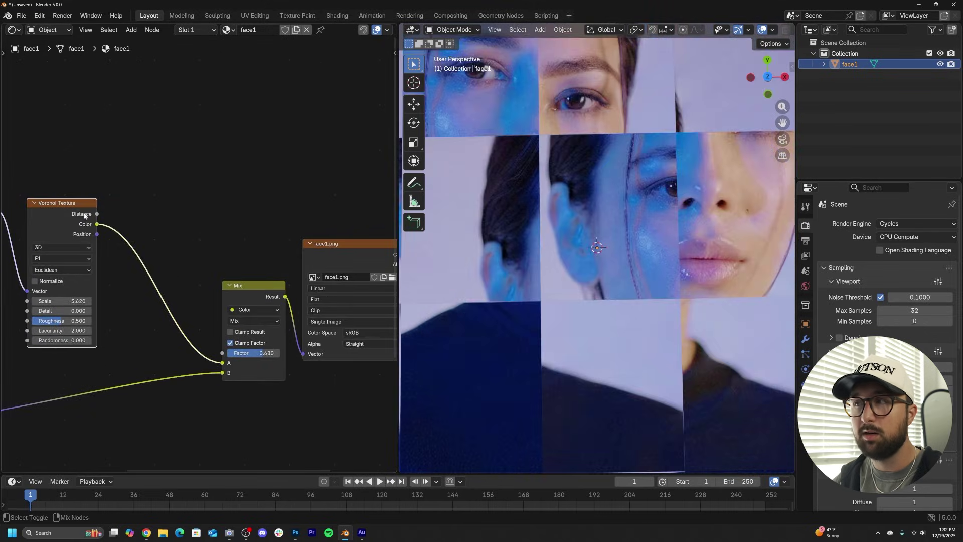
left_click(70, 213, "ctrl+shift")
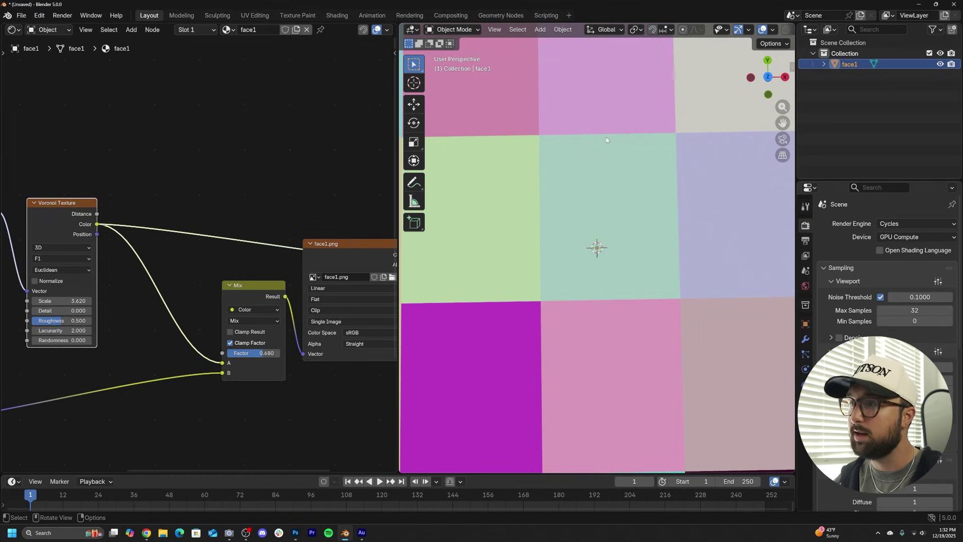
Step: Zoom out on the Voronoi color cells and preview the face1.png image texture on the plane again
scroll(606, 137, "down", 2)
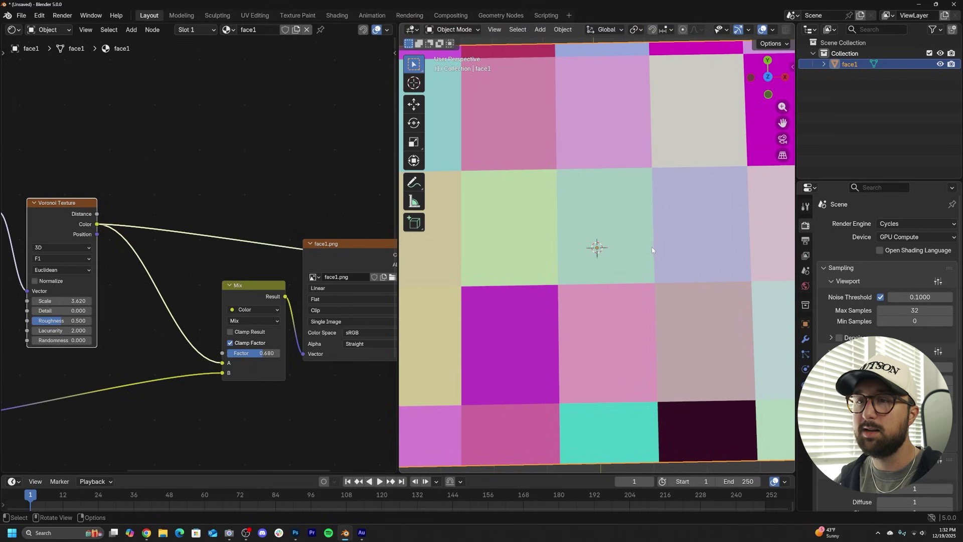
scroll(205, 250, "down", 3)
middle_click_drag(293, 248, 238, 252)
left_click(239, 251, "ctrl+shift")
Step: Set the Mix Factor to 0.910, and undo the last trial adjustments
scroll(706, 351, "up", 1)
middle_click_drag(162, 326, 287, 315)
left_click_drag(285, 305, 309, 305)
left_click_drag(184, 271, 283, 271)
middle_click_drag(117, 380, 205, 327)
scroll(143, 344, "up", 4)
scroll(205, 328, "up", 3)
left_click_drag(230, 197, 251, 197)
middle_click_drag(281, 221, 179, 294)
scroll(180, 294, "up", 4)
middle_click_drag(349, 288, 117, 298)
mouse_move(291, 323)
left_mouse_down()
mouse_move(308, 323)
mouse_move(281, 319)
left_mouse_up()
key("ctrl+z")
key("ctrl+z")
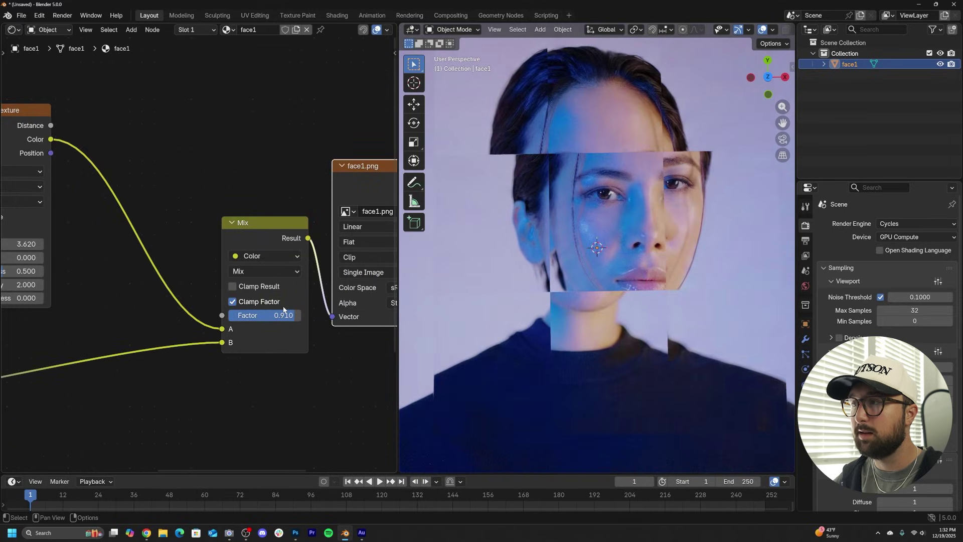
Step: Set the Voronoi Texture's Scale to 5.320 and the Mix Factor to 0.824
middle_click_drag(215, 277, 338, 278)
left_click_drag(127, 245, 209, 245)
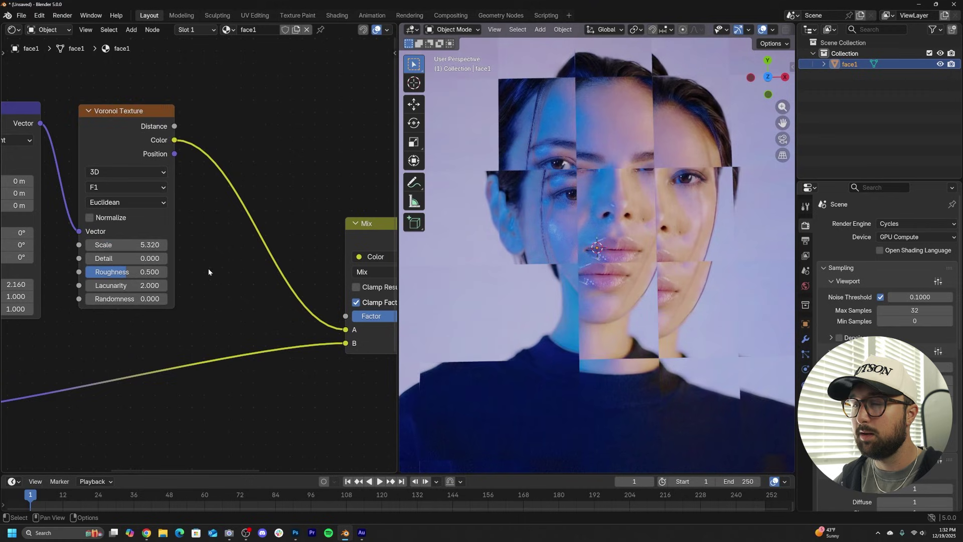
middle_click_drag(209, 271, 112, 269)
left_click_drag(322, 313, 320, 314)
Step: Try shifting the X location of the Mapping node attached to the Texture Coordinate node, and undo it
middle_click_drag(101, 313, 327, 302)
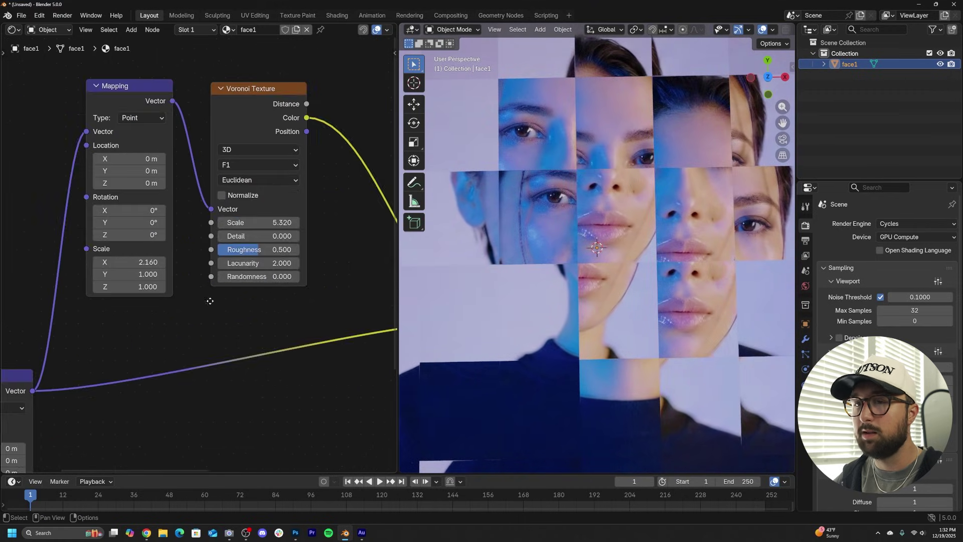
middle_click_drag(35, 392, 241, 294)
left_click_drag(200, 357, 230, 358)
key("ctrl+z")
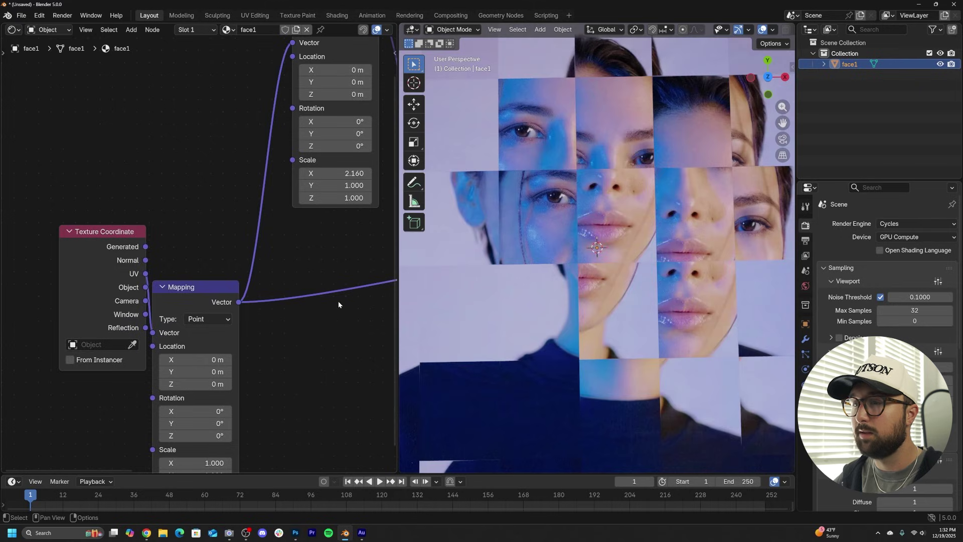
Step: Try a different Y scale on the Mapping node that feeds the Voronoi Texture, and undo it
middle_click_drag(338, 304, 94, 334)
scroll(95, 334, "down", 3)
scroll(550, 288, "down", 2)
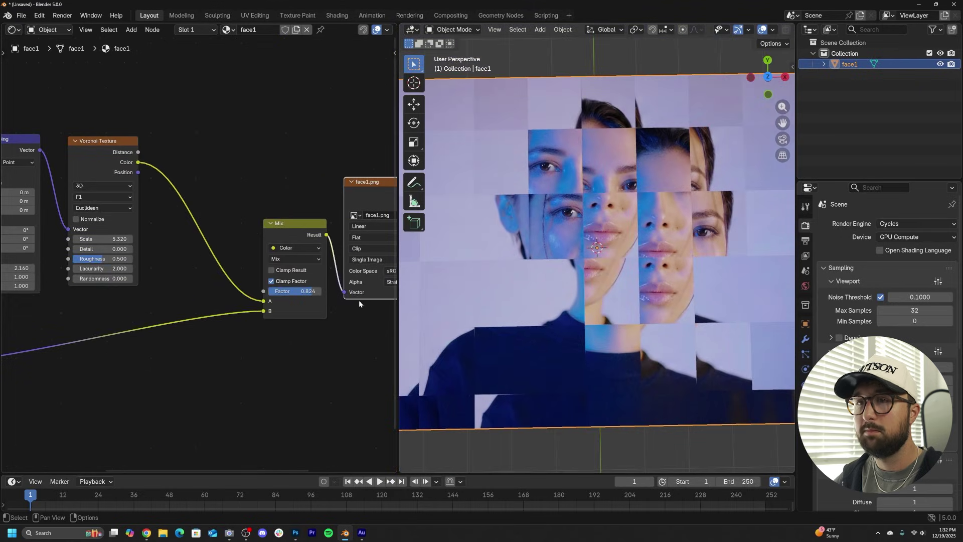
middle_click_drag(105, 278, 211, 286)
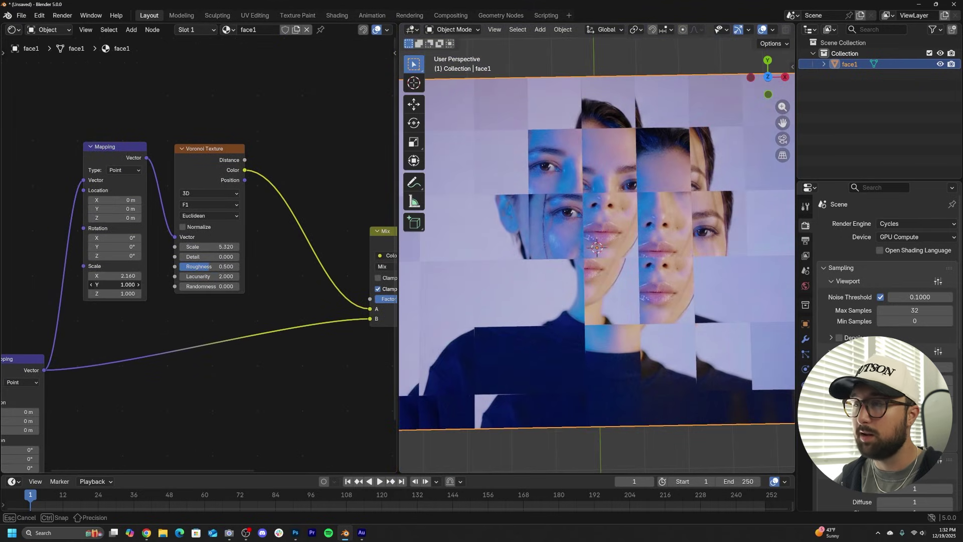
left_click_drag(114, 285, 125, 285)
key("ctrl+z")
Step: Set the location of the Mapping node feeding the Voronoi Texture to X 0.65 m and Y -0.16 m
middle_click_drag(100, 193, 133, 236)
scroll(133, 236, "up", 1)
mouse_move(150, 201)
left_mouse_down()
mouse_move(143, 206)
mouse_move(160, 195)
left_mouse_up()
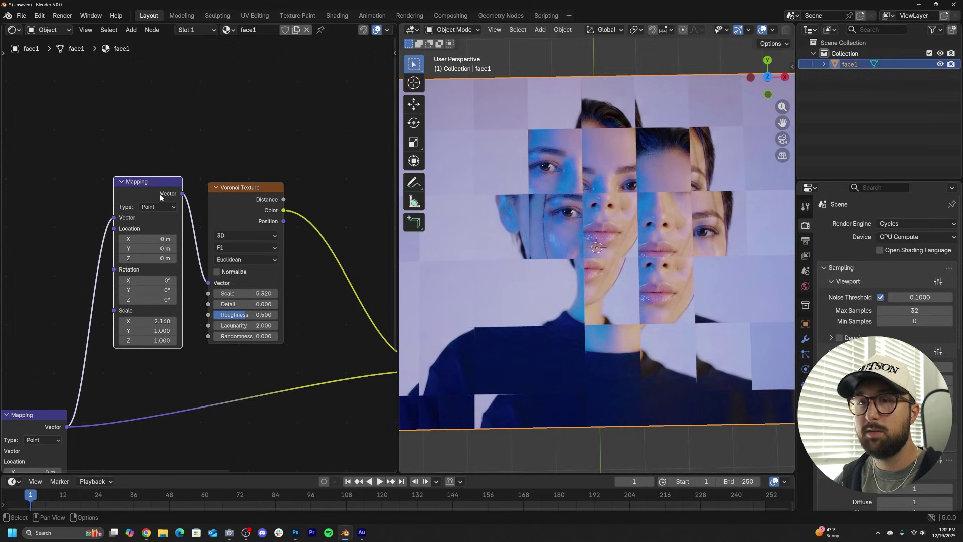
middle_click_drag(117, 285, 182, 284)
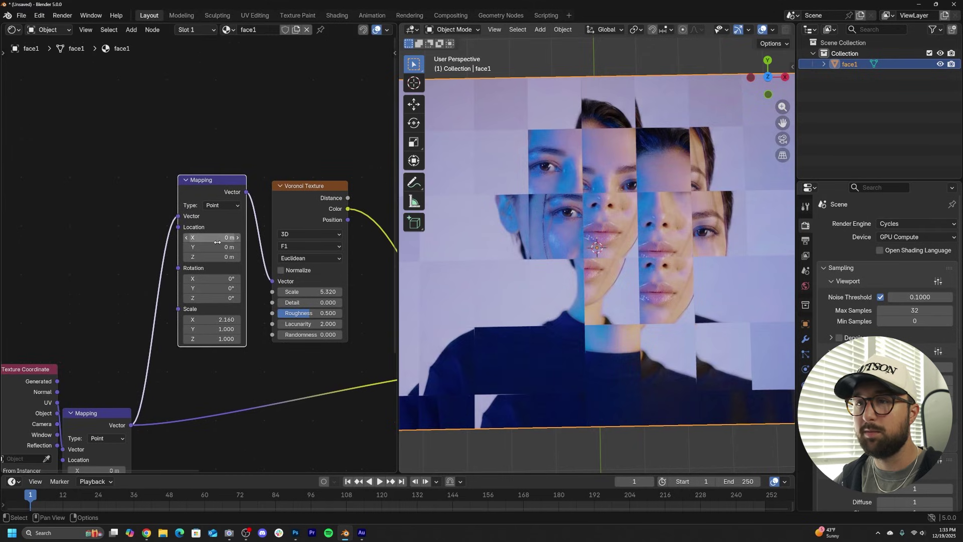
scroll(218, 242, "up", 1)
mouse_move(221, 234)
left_mouse_down()
mouse_move(256, 233)
mouse_move(233, 245)
mouse_move(264, 245)
mouse_move(214, 245)
left_mouse_up()
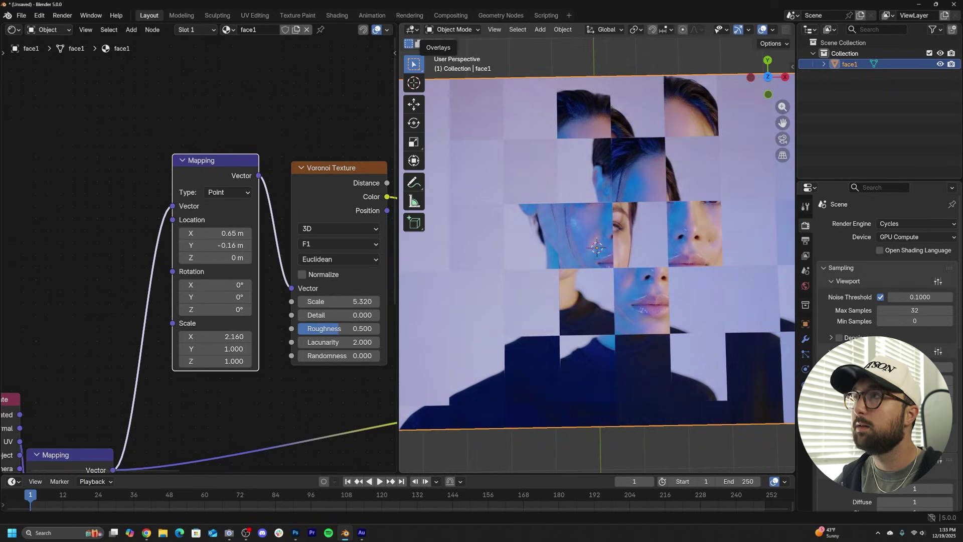
Step: Feed Mix input A from the Voronoi Texture's Distance output and set the Voronoi Scale to 11.520
scroll(206, 256, "down", 5)
scroll(312, 242, "up", 2)
middle_click_drag(312, 242, 185, 245)
left_click_drag(204, 201, 249, 231)
left_click_drag(338, 354, 338, 361)
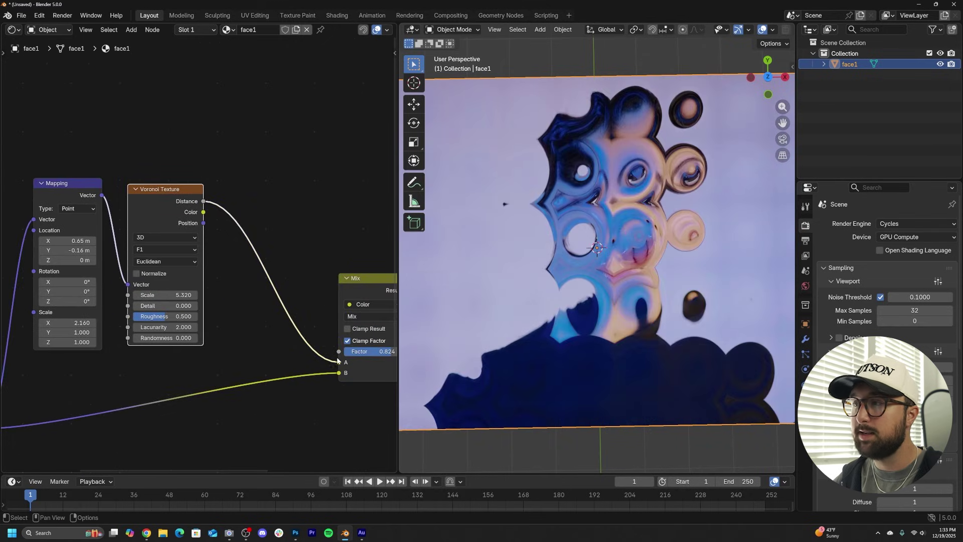
left_click_drag(167, 297, 226, 297)
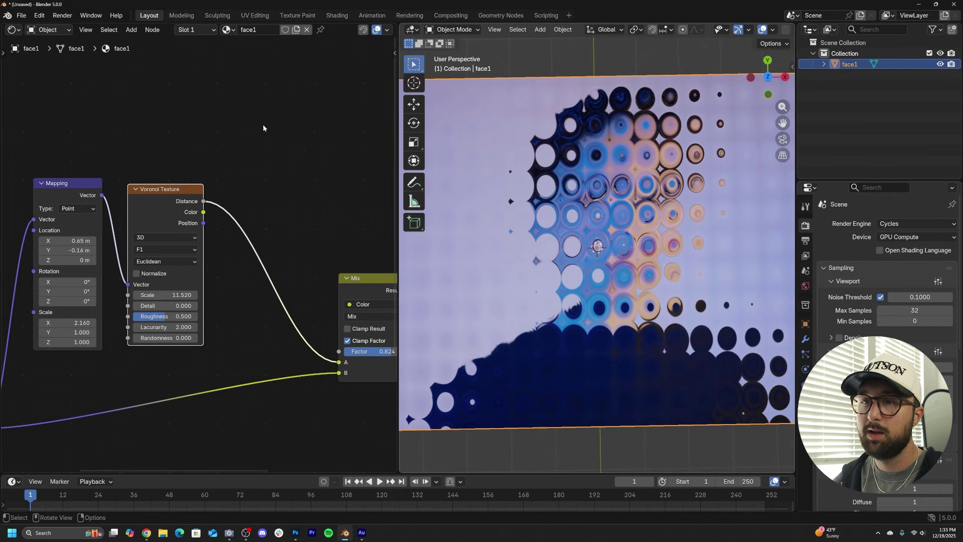
Step: Move the Mix node higher to make room in the node tree and set its Factor to 0.660
scroll(198, 254, "down", 2)
left_click_drag(307, 282, 316, 182)
scroll(231, 248, "up", 2)
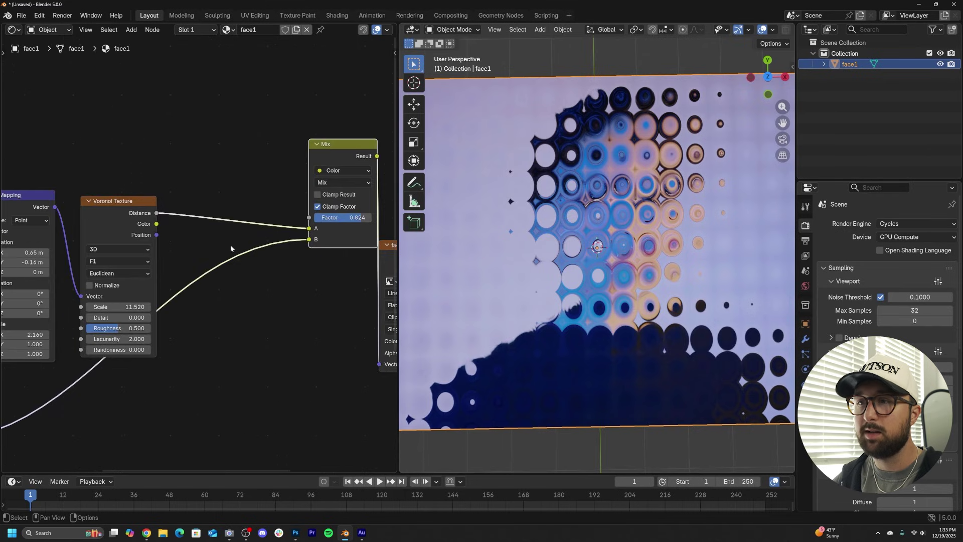
left_click_drag(346, 217, 337, 217)
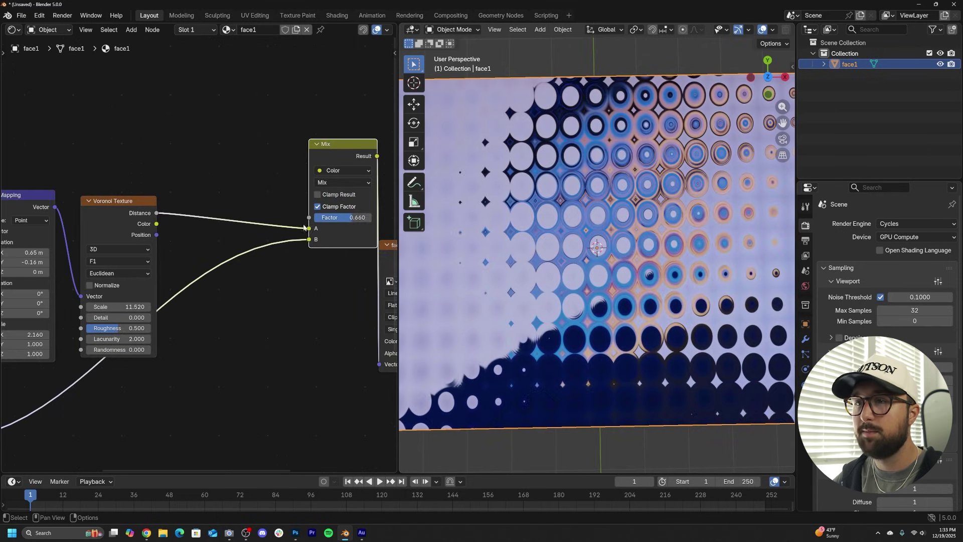
scroll(250, 214, "down", 2)
middle_click_drag(250, 213, 265, 278)
mouse_move(314, 234)
left_mouse_down()
mouse_move(294, 210)
mouse_move(287, 227)
mouse_move(276, 224)
left_mouse_up()
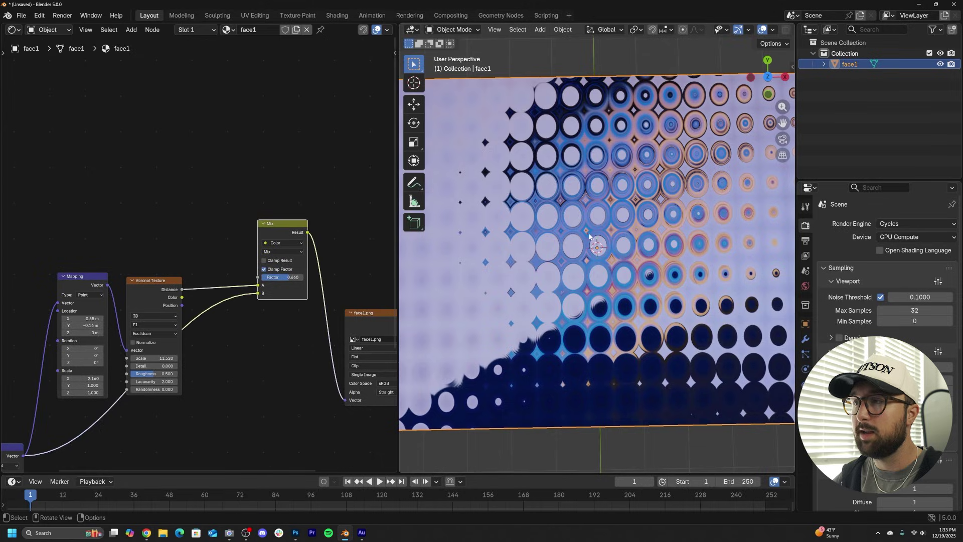
Step: Add an empty at the 3D cursor in the middle of the plane and reselect the face1 plane
key("shift+a")
mouse_move(567, 363)
left_click(632, 363)
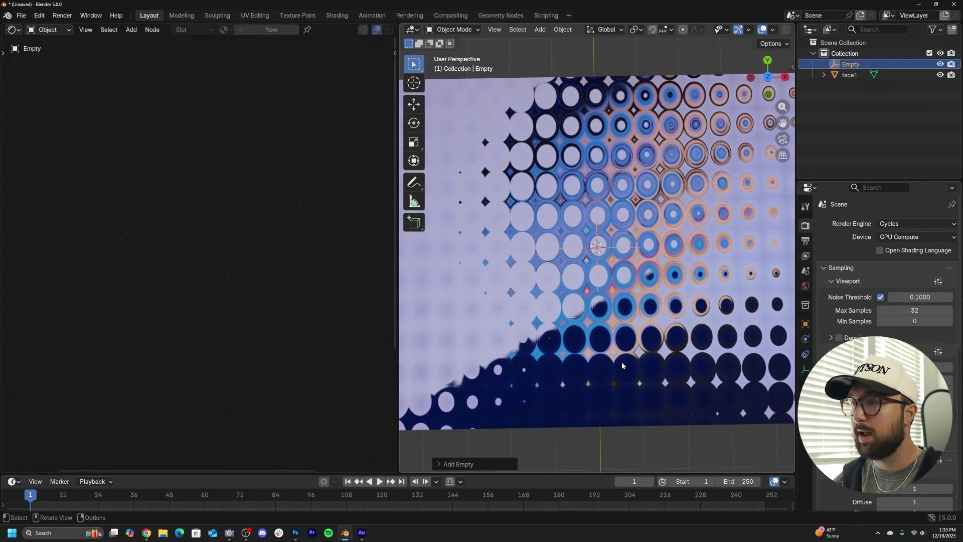
left_click(852, 69)
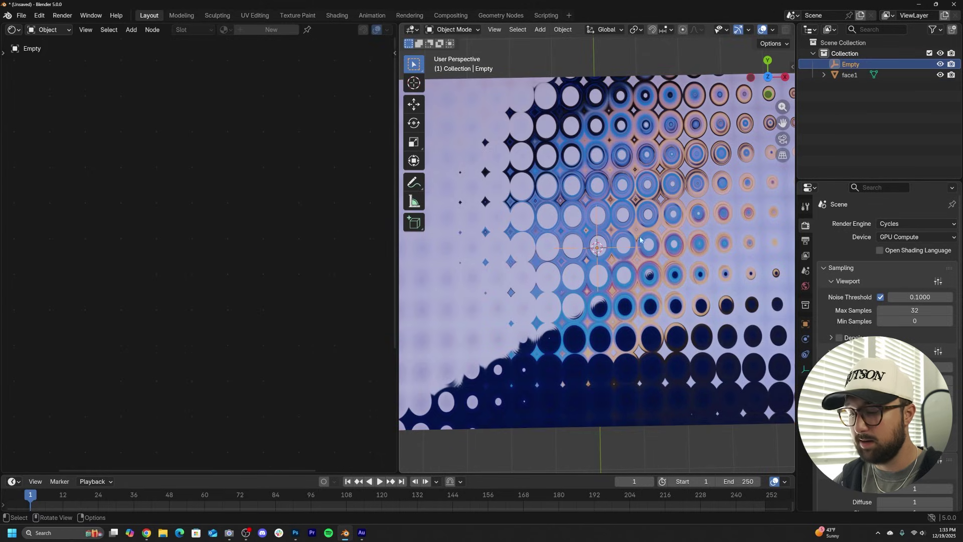
key("g")
right_click(710, 255)
left_click(701, 184)
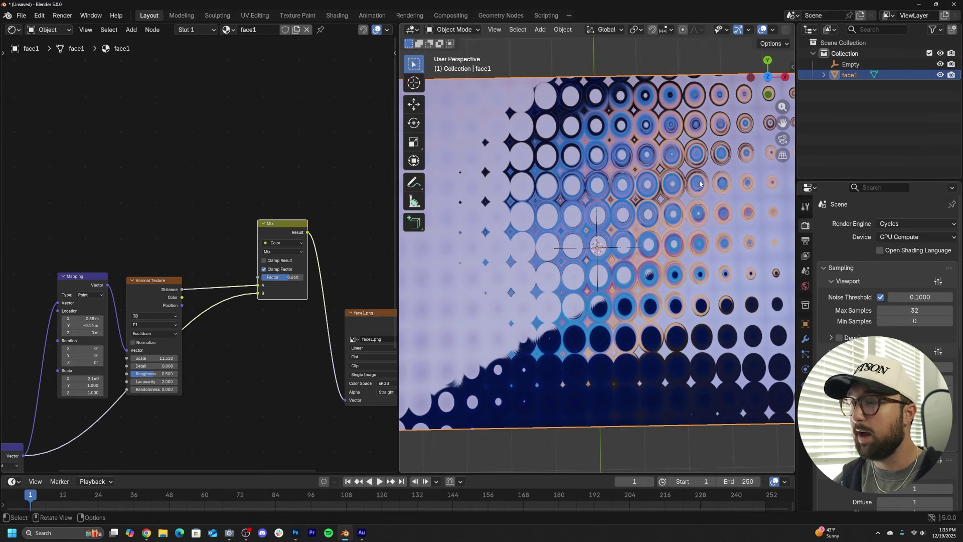
Step: Switch the viewport to top view, and add a Color Ramp node with its Color linked to the Mix Factor
key("KP_7")
scroll(681, 216, "up", 2)
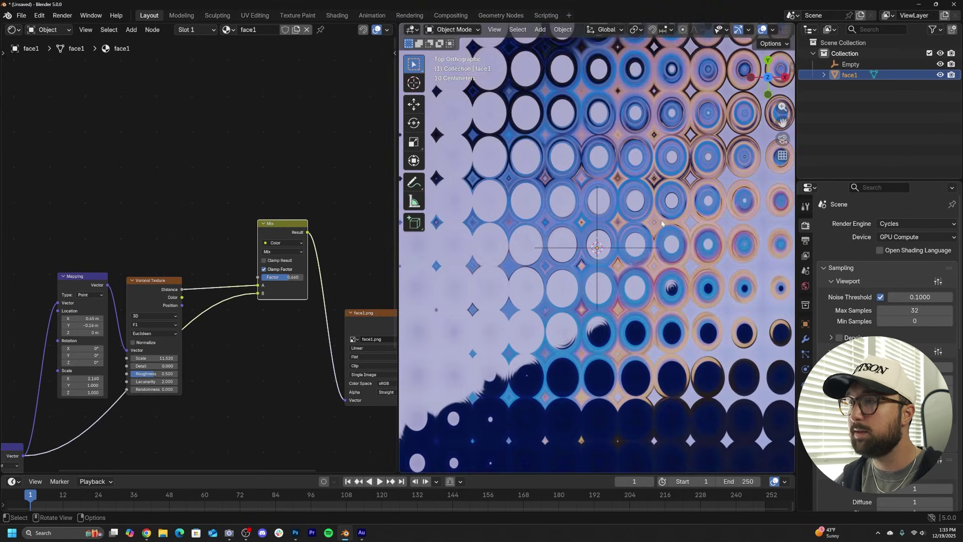
scroll(680, 216, "down", 2)
middle_click_drag(170, 237, 176, 276)
left_click_drag(276, 266, 276, 248)
key("shift+a")
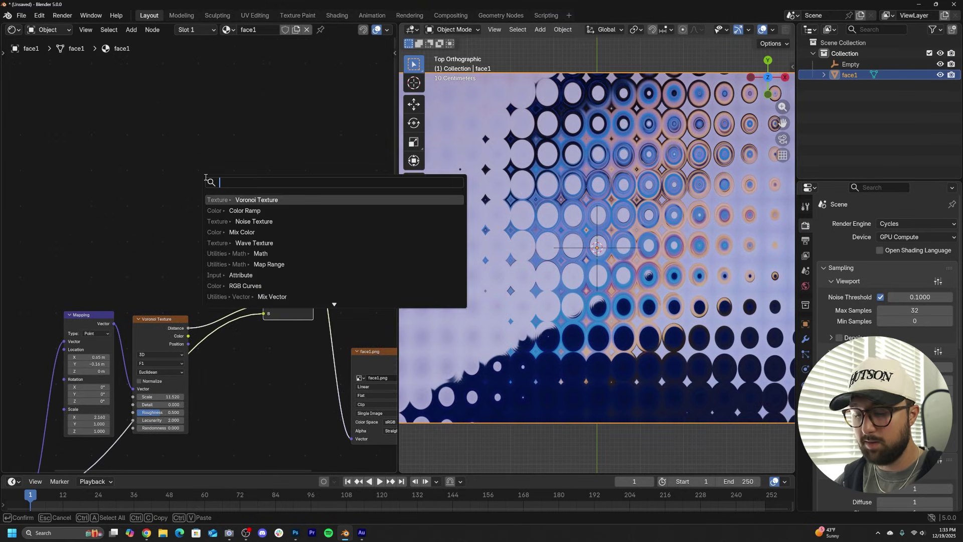
type("co")
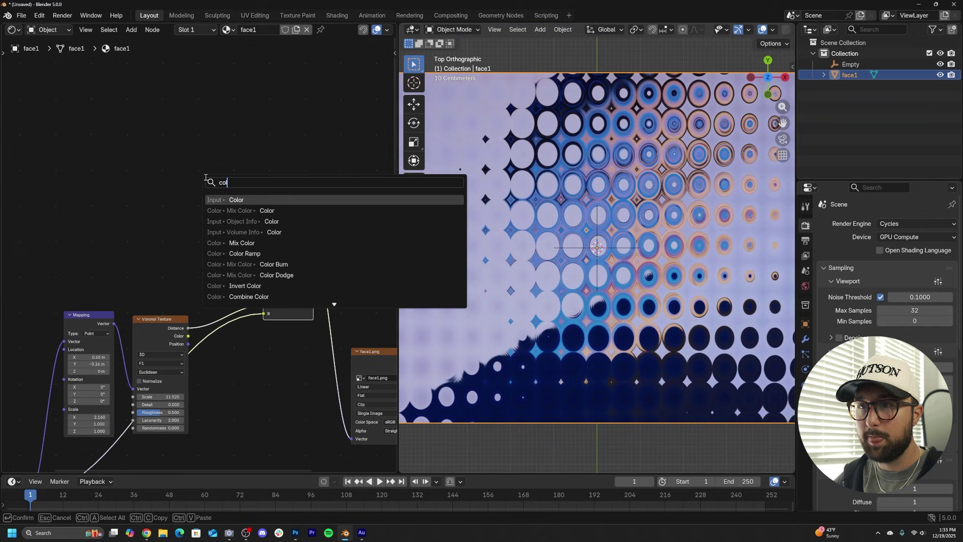
left_click(260, 252)
left_click(191, 236)
left_click_drag(260, 296, 263, 297)
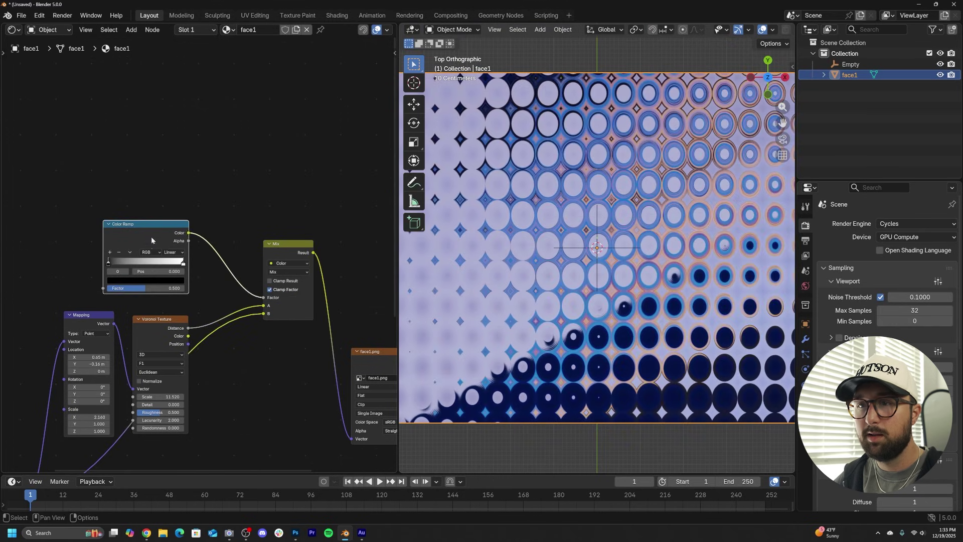
Step: Add a Gradient Texture node beside the Color Ramp, on its input side
middle_click_drag(178, 230, 233, 225)
key("shift+a")
type("gra")
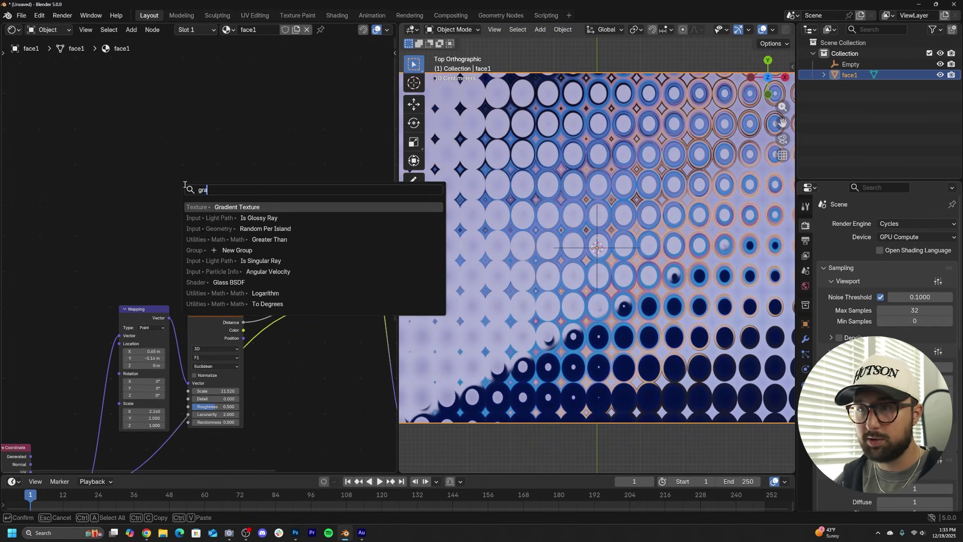
left_click(243, 207)
left_click(127, 234)
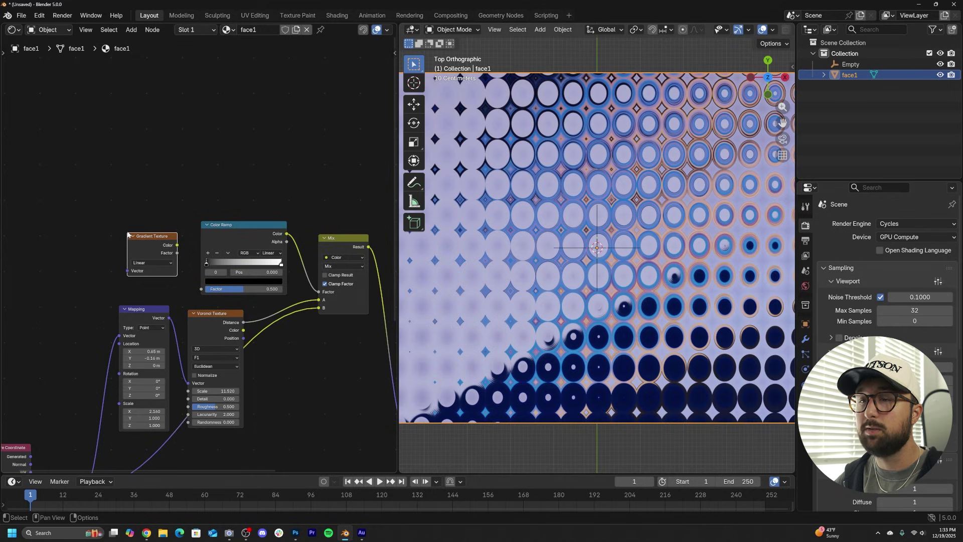
Step: Attach new Mapping and Texture Coordinate nodes to the Gradient Texture and place them in free space
middle_click_drag(132, 245, 248, 222)
key("ctrl+t")
key("g")
left_click(228, 185)
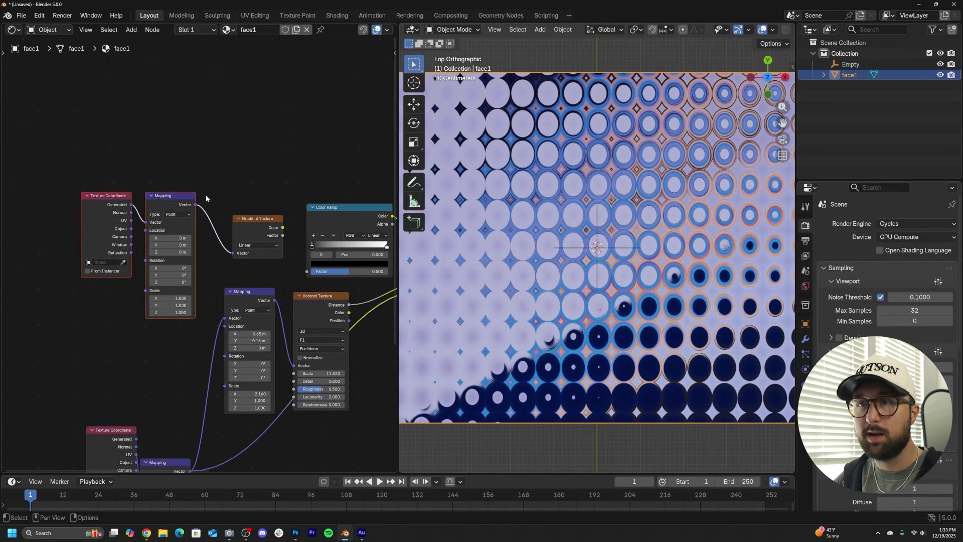
Step: Drive the gradient's Mapping from the Object coordinates of Empty, and link the Gradient Texture's Color to the Color Ramp Factor
key("KP_Decimal")
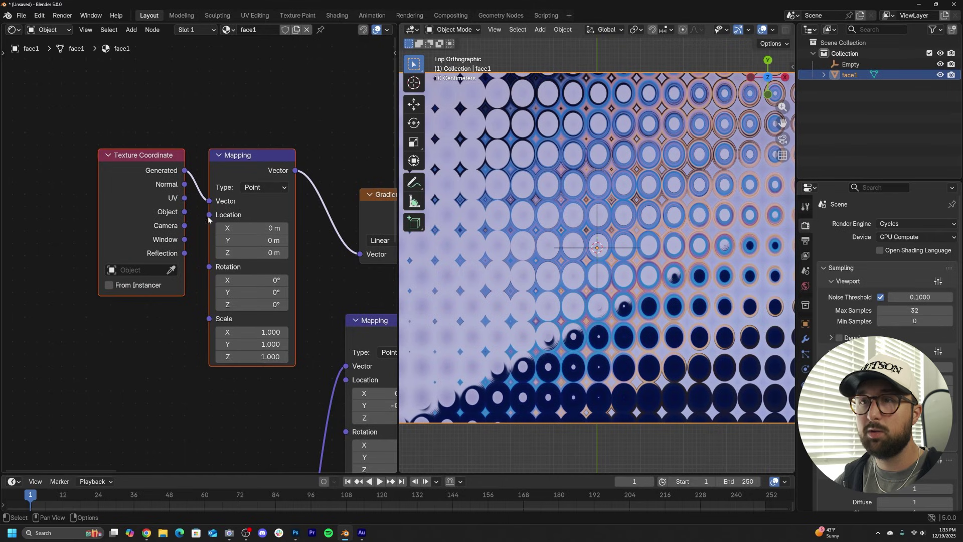
left_click(148, 271)
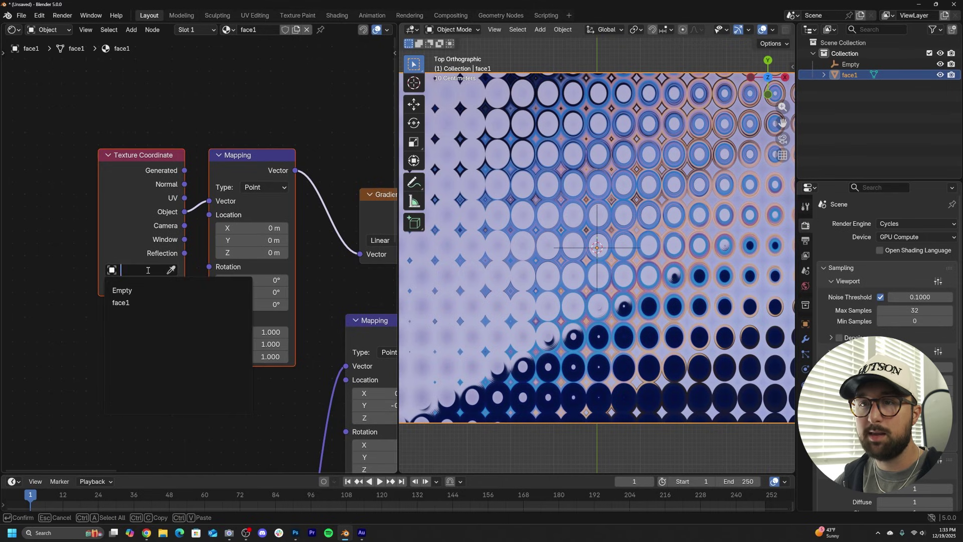
left_click(140, 293)
middle_click_drag(312, 254, 139, 218)
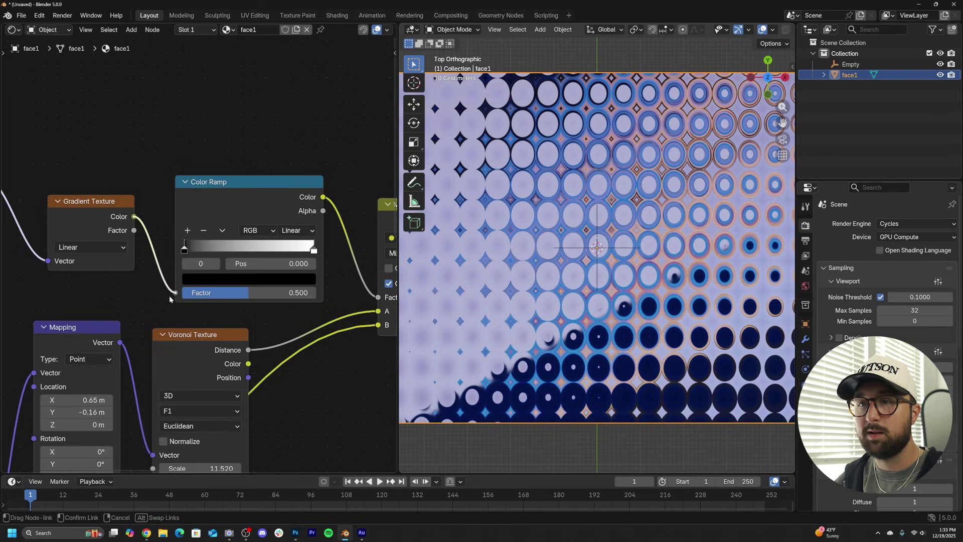
left_click_drag(170, 296, 185, 286)
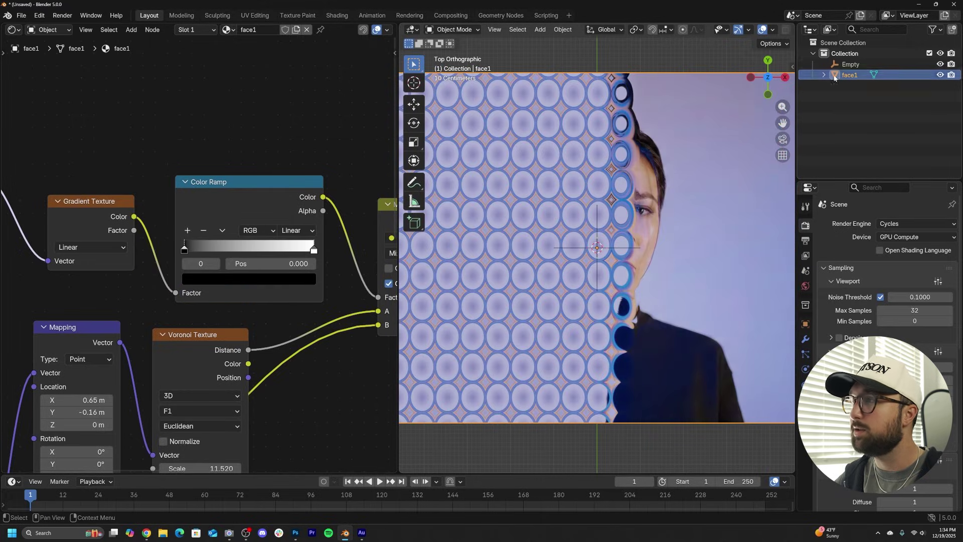
Step: Try moving the Empty across the image, cancel the move and reselect the face1 plane
left_click(848, 65)
key("g")
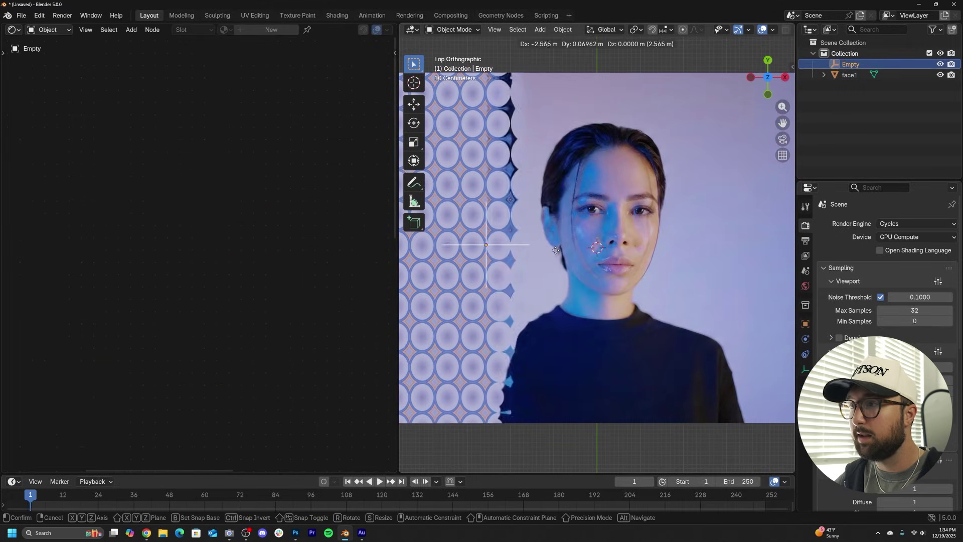
right_click(633, 257)
left_click(633, 257)
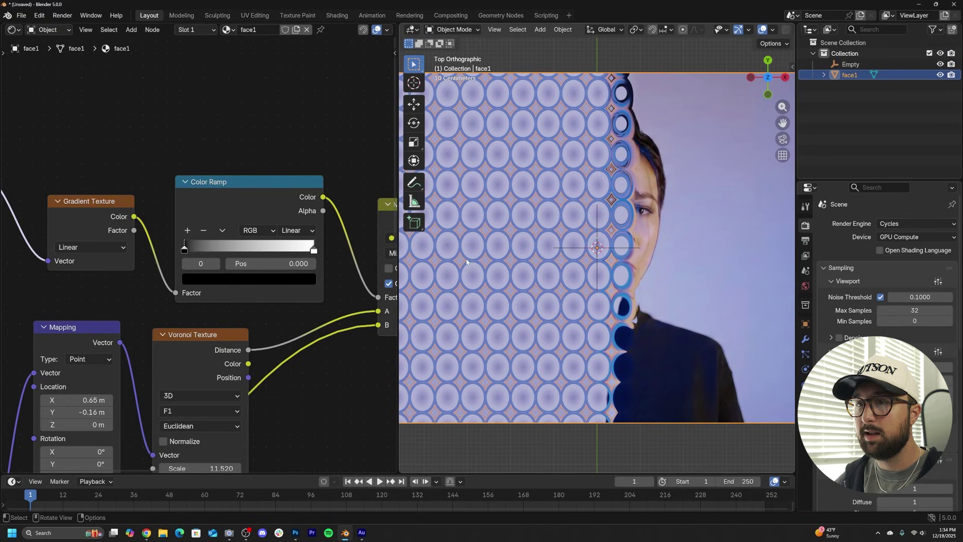
Step: Try B-Spline interpolation on the Color Ramp and select its white stop
left_click(293, 232)
left_click(294, 302)
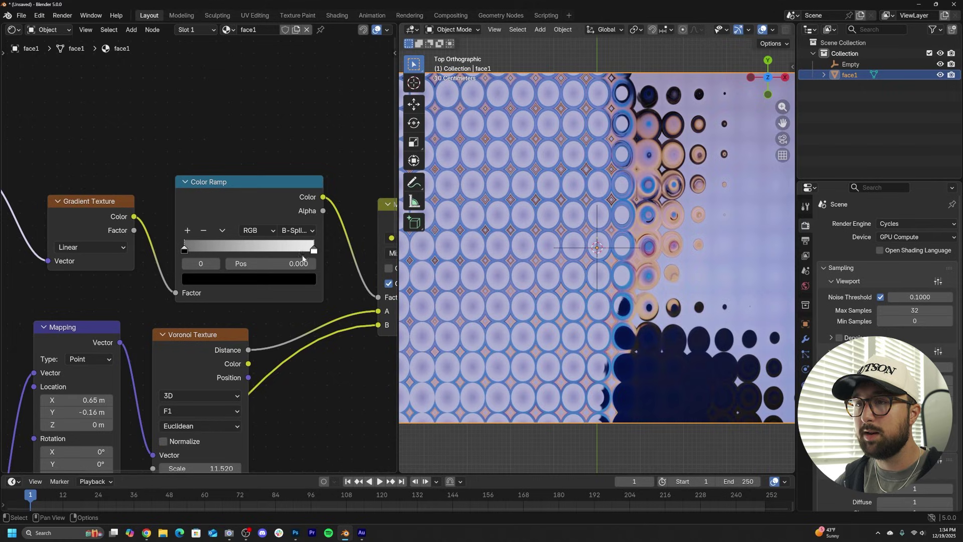
mouse_move(312, 249)
left_mouse_down()
mouse_move(207, 251)
mouse_move(314, 250)
left_mouse_up()
Step: Set the Color Ramp interpolation to Ease and the Gradient Texture type to Spherical
left_click(298, 230)
left_click(298, 259)
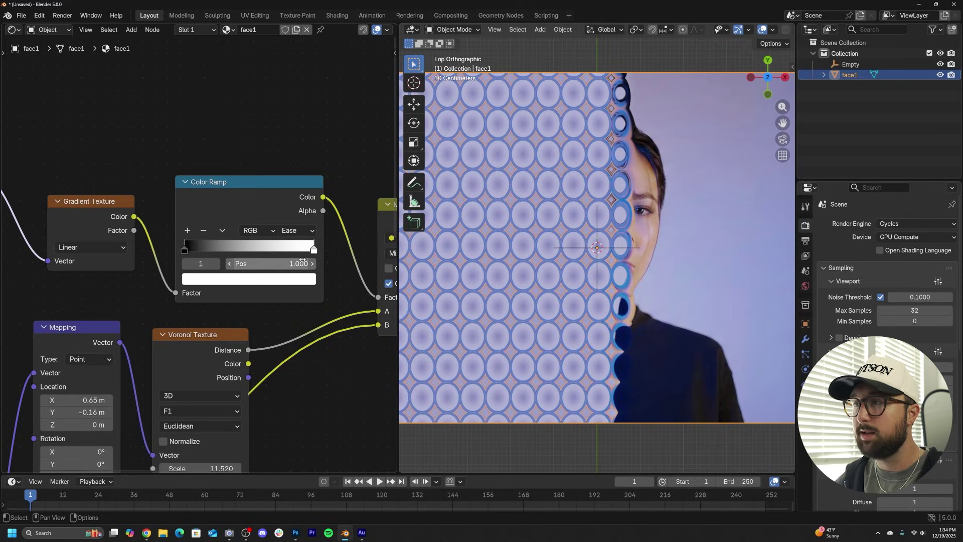
left_click(85, 248)
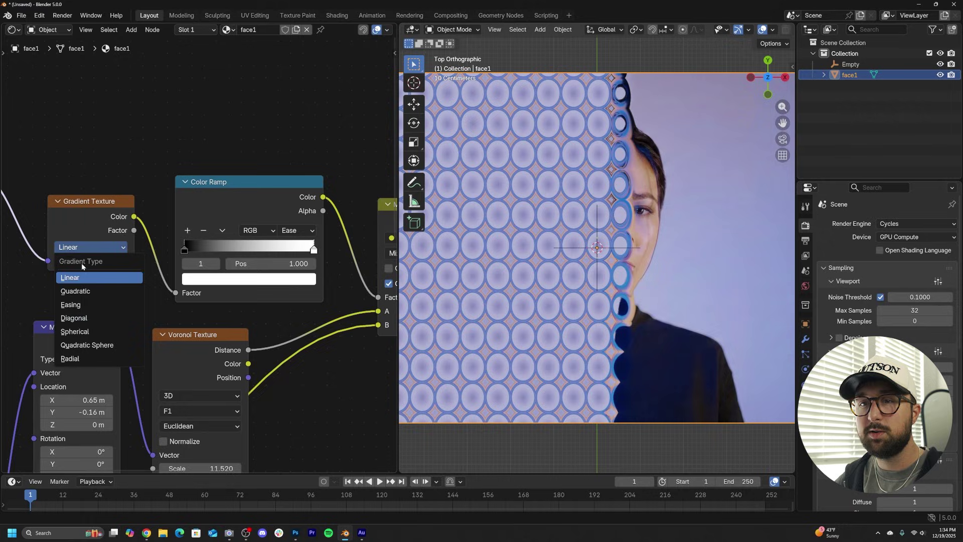
left_click(93, 332)
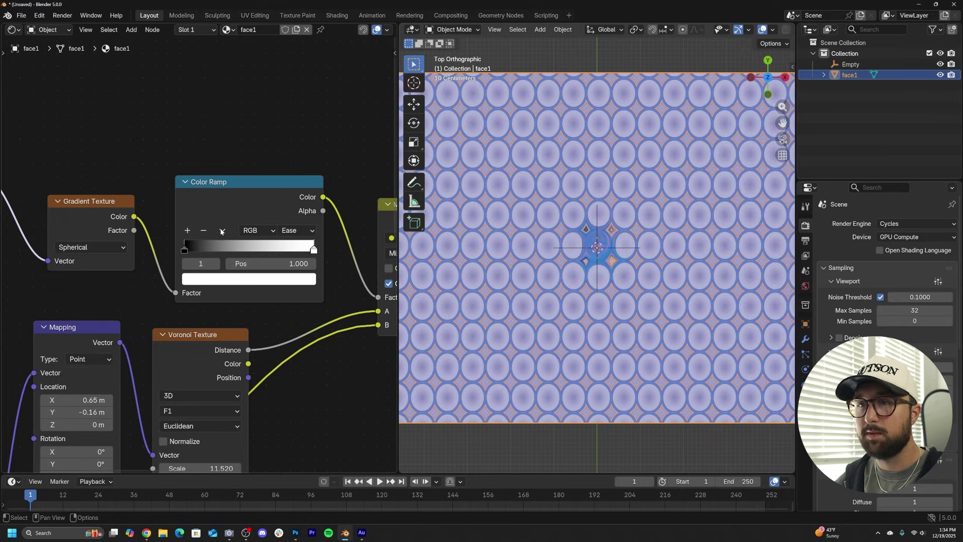
Step: Flip the Color Ramp so its white and black stops swap ends
left_click(221, 231)
left_click(232, 246)
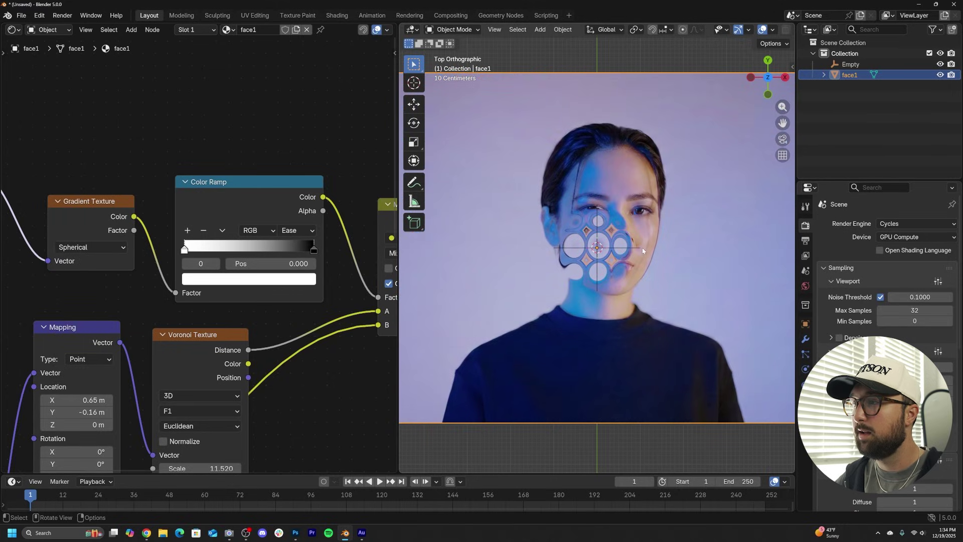
Step: Scale the Empty up by about 2.17, try moving it across the portrait, cancel the move and reselect the face1 plane
left_click(852, 66)
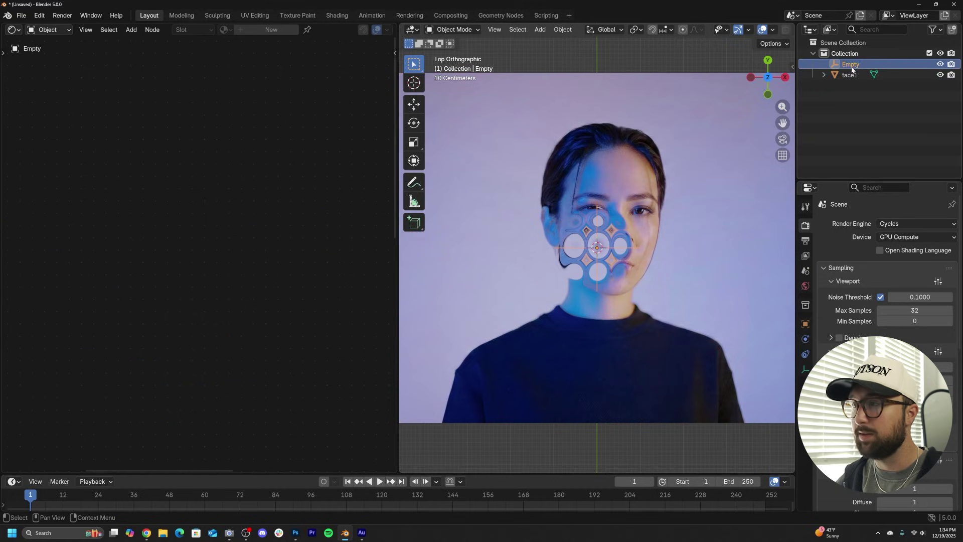
key("s")
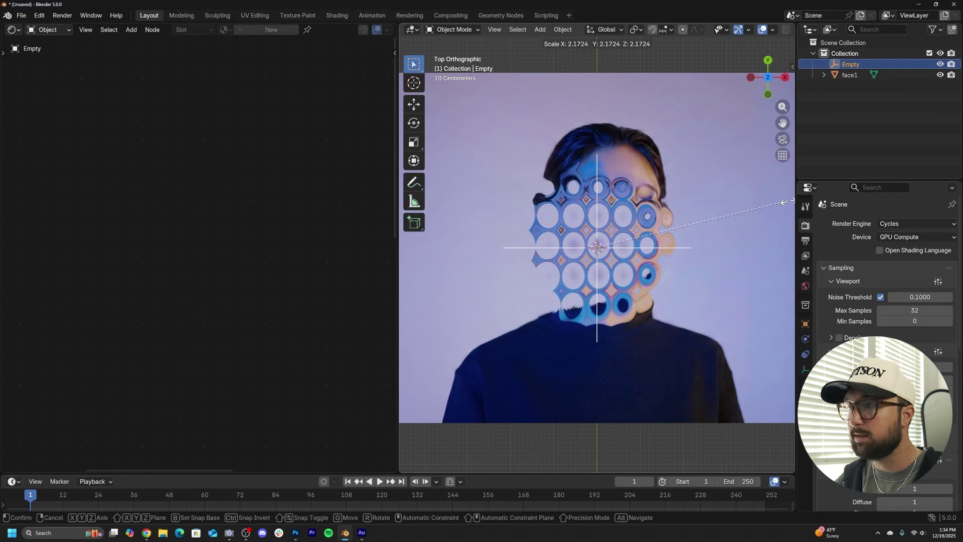
left_click(781, 204)
key("g")
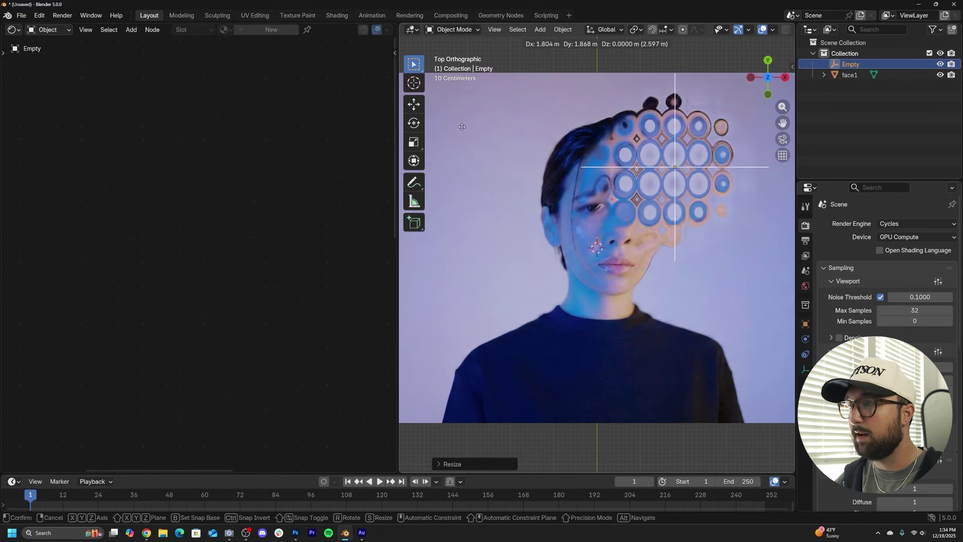
key("Escape")
left_click(630, 231)
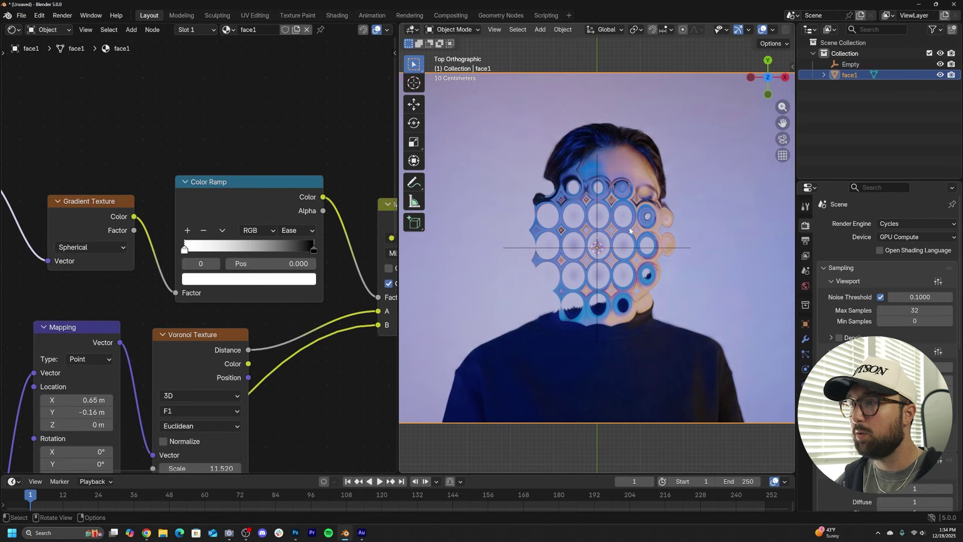
Step: Switch the Voronoi Texture to 4D and set its W value to 0.210
middle_click_drag(213, 351, 259, 290)
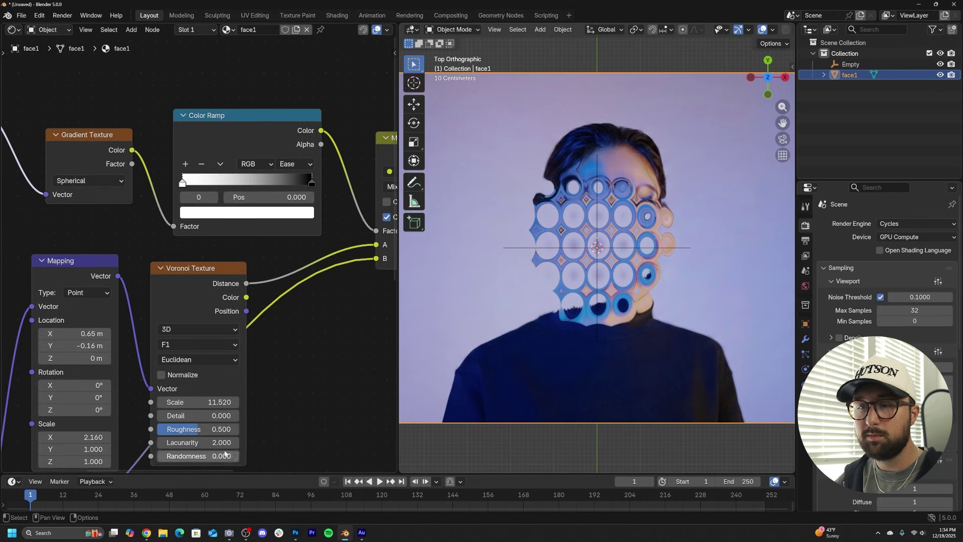
middle_click_drag(226, 443, 234, 412)
left_click(202, 301)
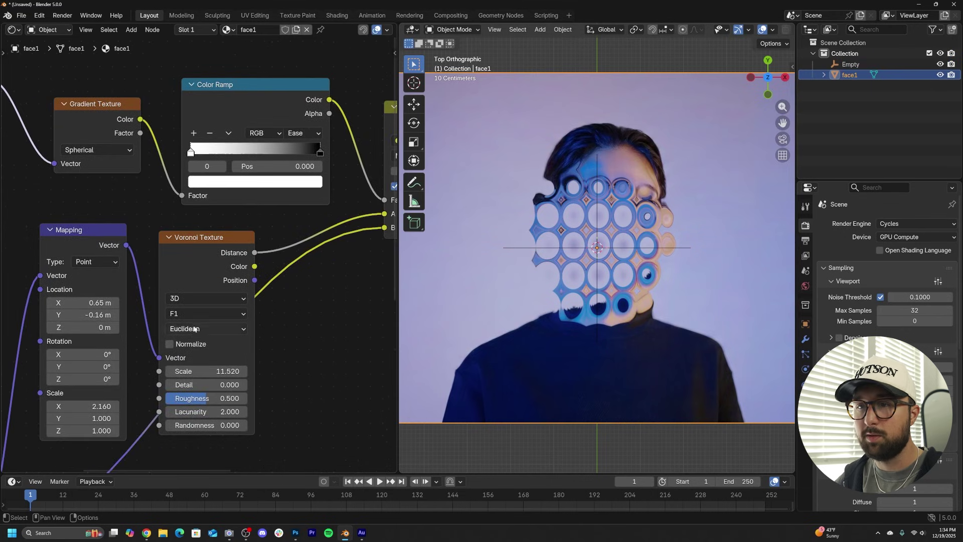
left_click(193, 299)
left_click(191, 369)
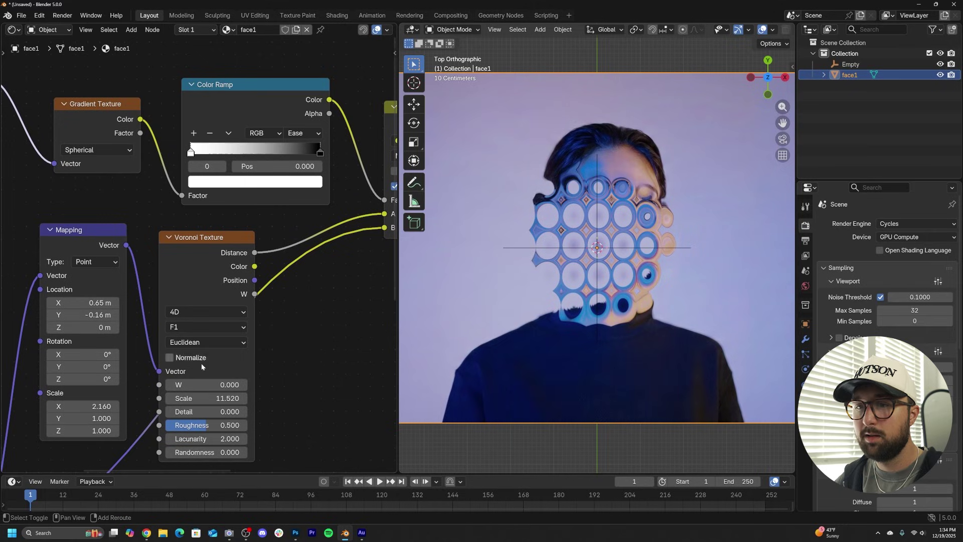
mouse_move(205, 385)
left_mouse_down()
mouse_move(231, 385)
mouse_move(214, 385)
left_mouse_up()
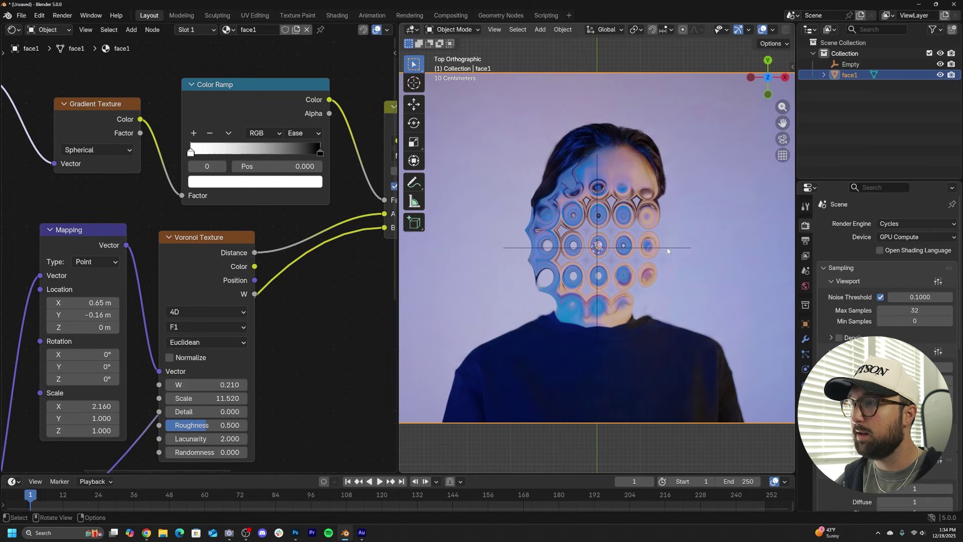
Step: Set the Color Ramp interpolation to B-Spline and move its white stop to position 0.349
scroll(668, 251, "up", 2)
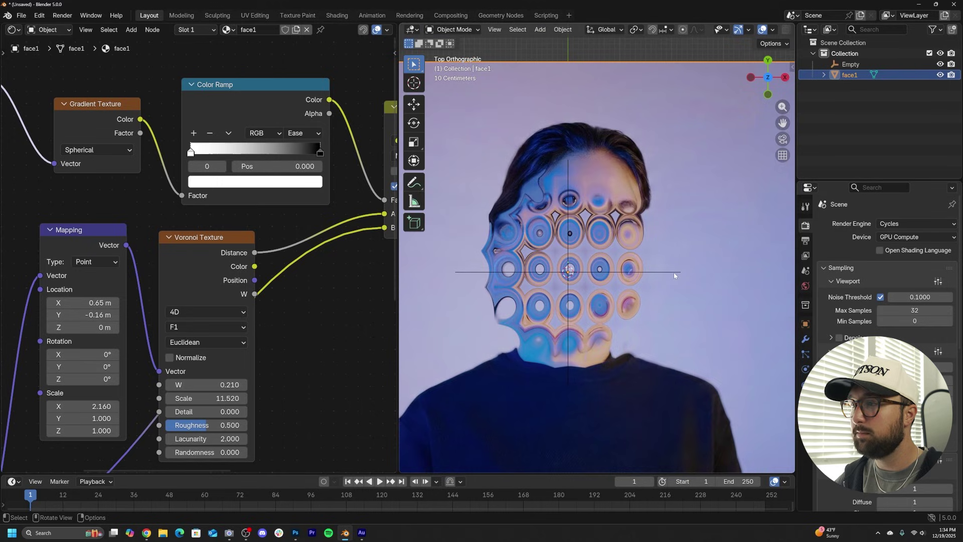
left_click(851, 64)
left_click(850, 75)
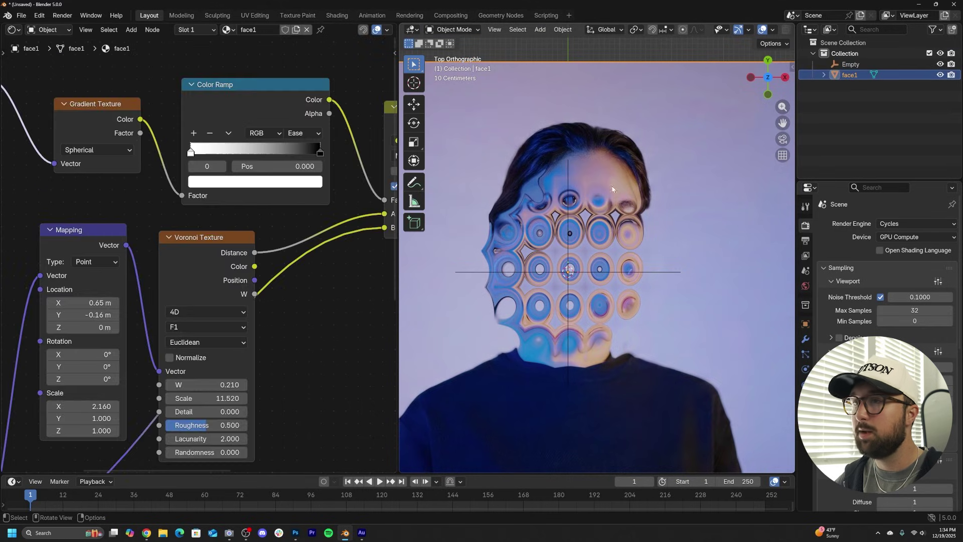
scroll(271, 186, "up", 2)
middle_click_drag(270, 186, 215, 239)
left_click(271, 161)
left_click(280, 250)
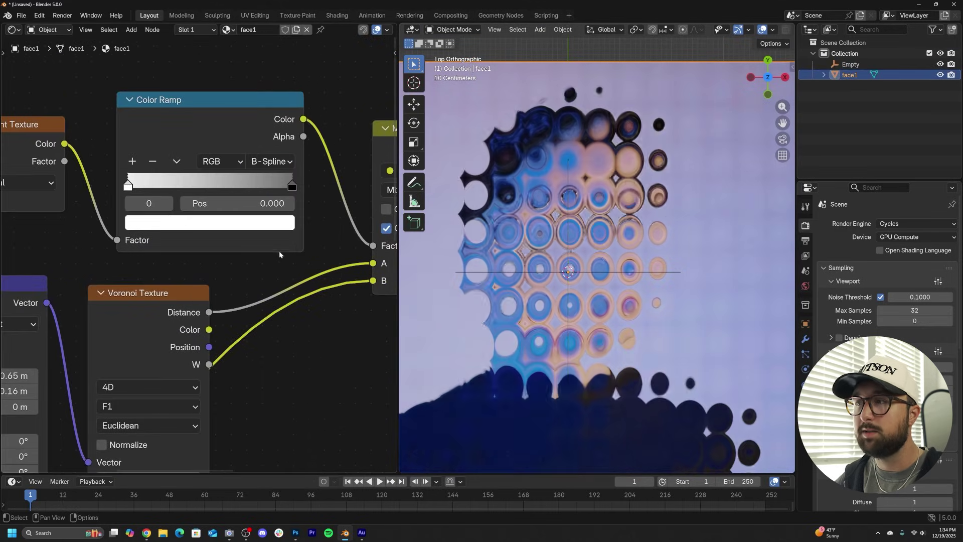
mouse_move(289, 187)
left_mouse_down()
mouse_move(196, 187)
mouse_move(293, 186)
left_mouse_up()
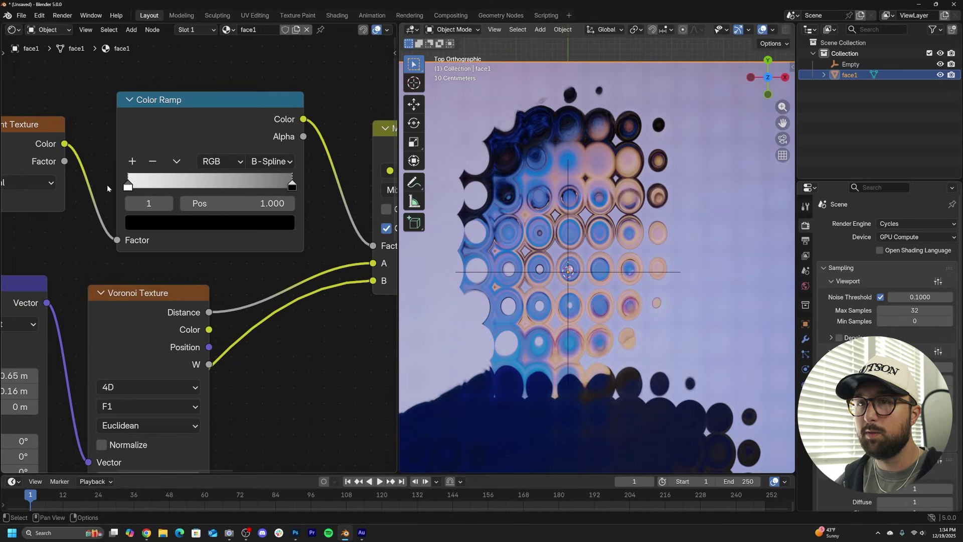
left_click_drag(130, 186, 198, 189)
scroll(198, 189, "down", 1)
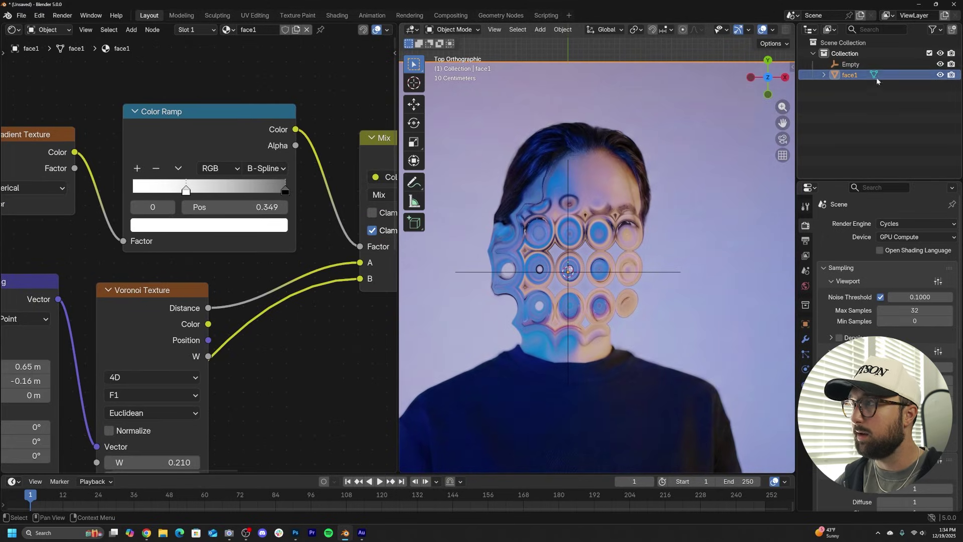
Step: Move the Empty up onto the portrait's forehead and enlarge it to widen the distorted area
left_click(852, 64)
key("g")
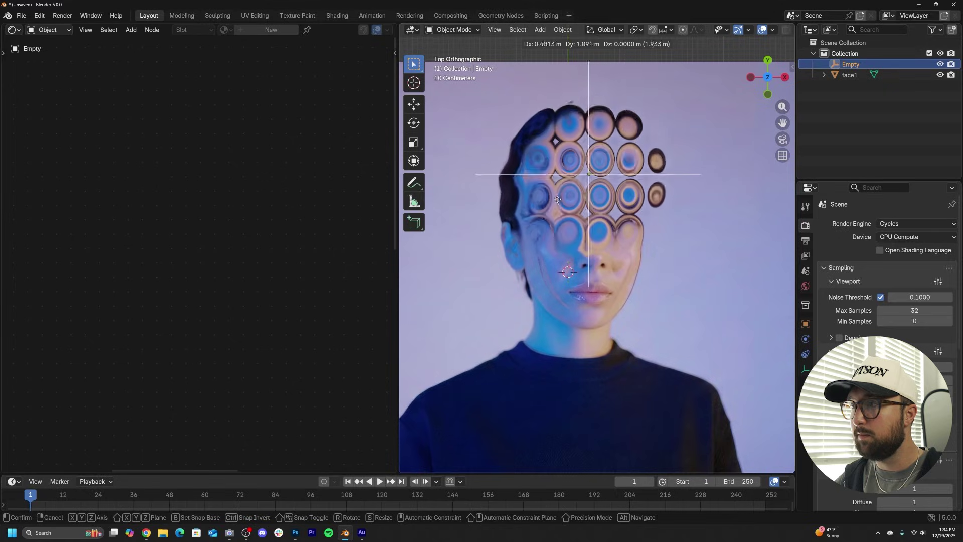
left_click(622, 249)
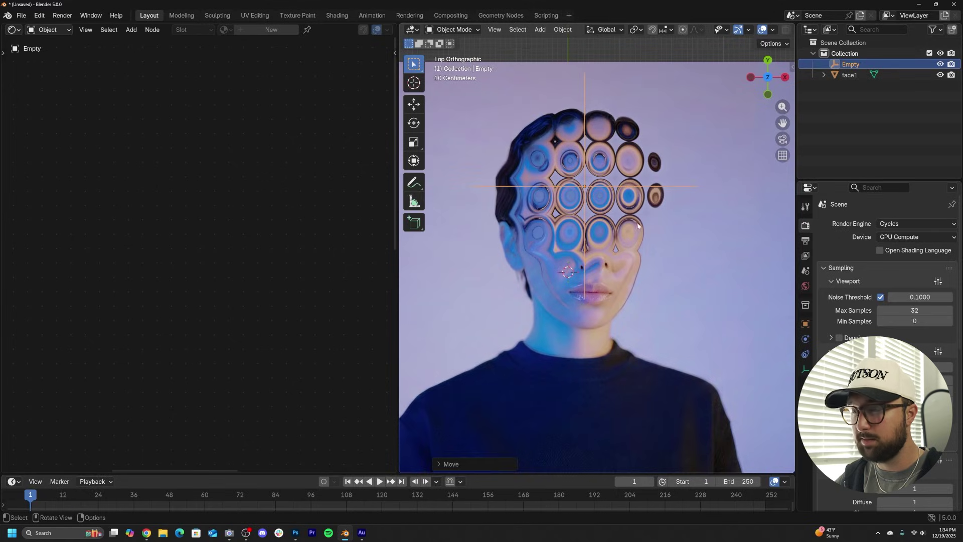
key("s")
left_click(674, 219)
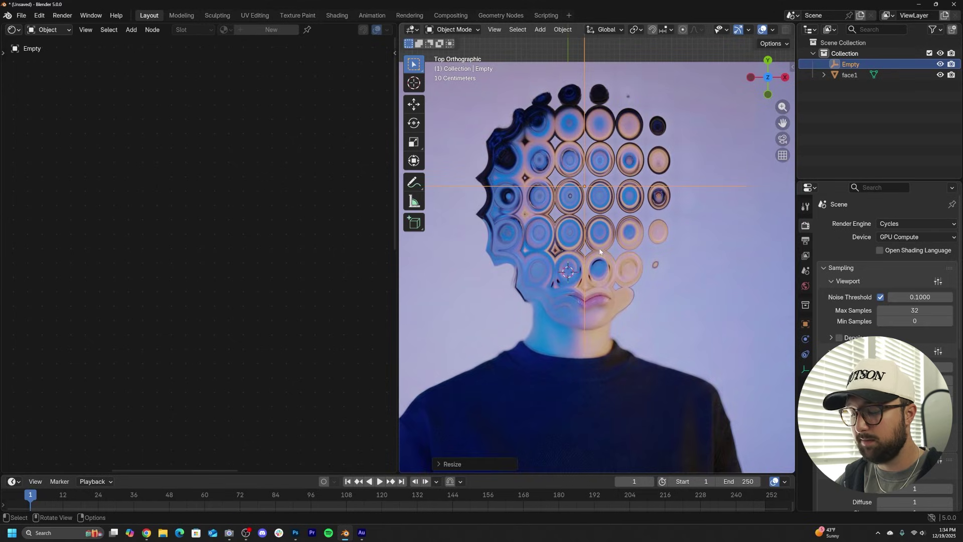
Step: Move the Empty off the face to the right side of the head, at about forehead height
key("g")
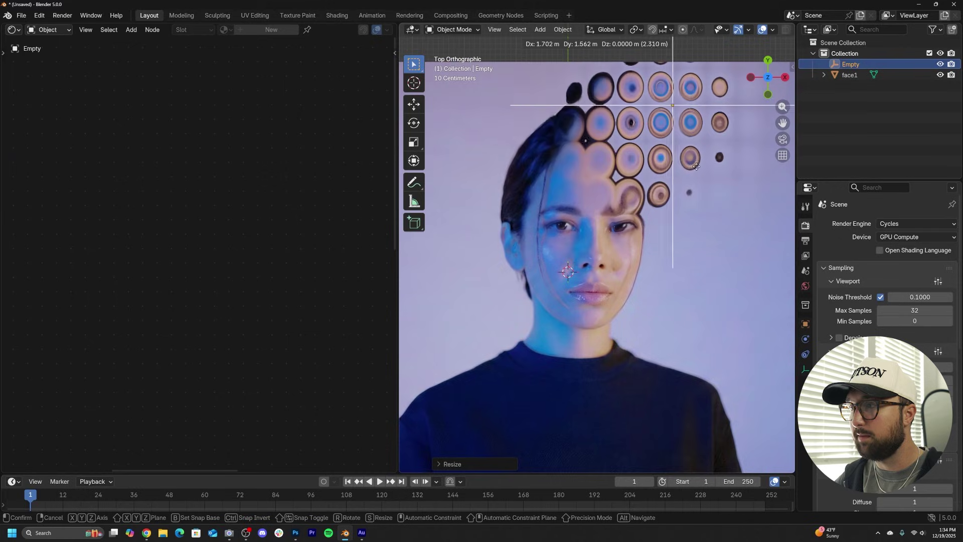
left_click(701, 168)
scroll(692, 181, "down", 2)
middle_click_drag(682, 200, 661, 241, "shift")
scroll(661, 242, "up", 2)
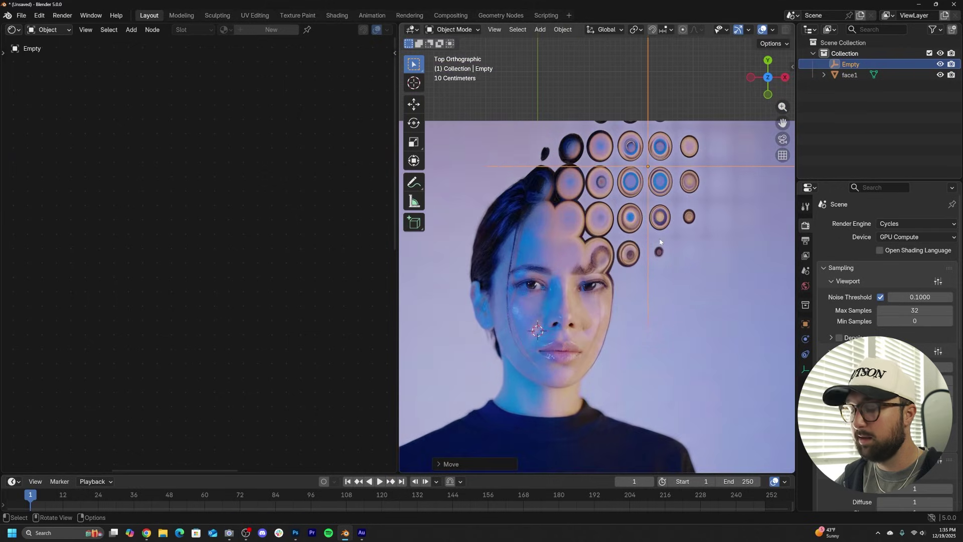
key("g")
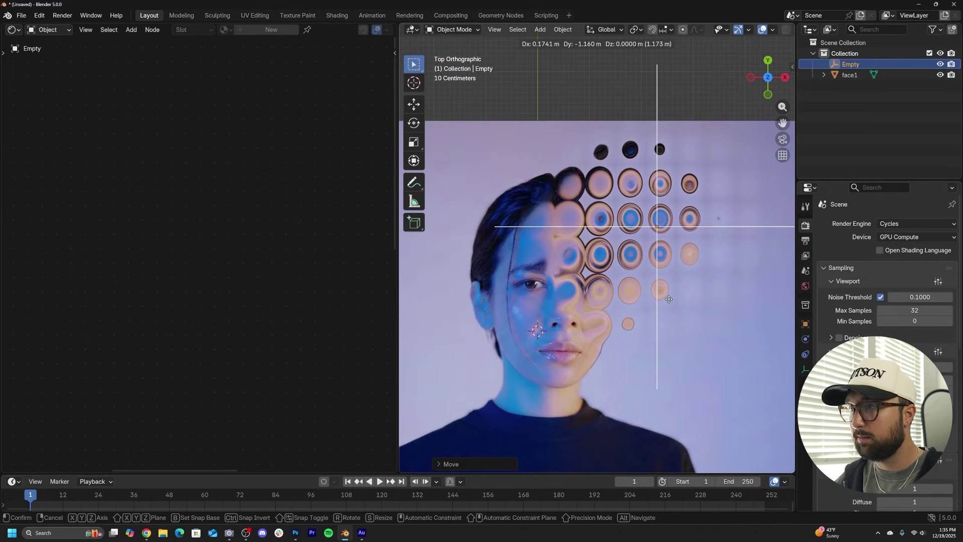
left_click(669, 299)
Step: Select the face1 plane, shift the Voronoi Texture node closer to the Color Ramp and set its Randomness to 0.722
left_click(678, 295)
middle_click_drag(237, 248, 402, 234)
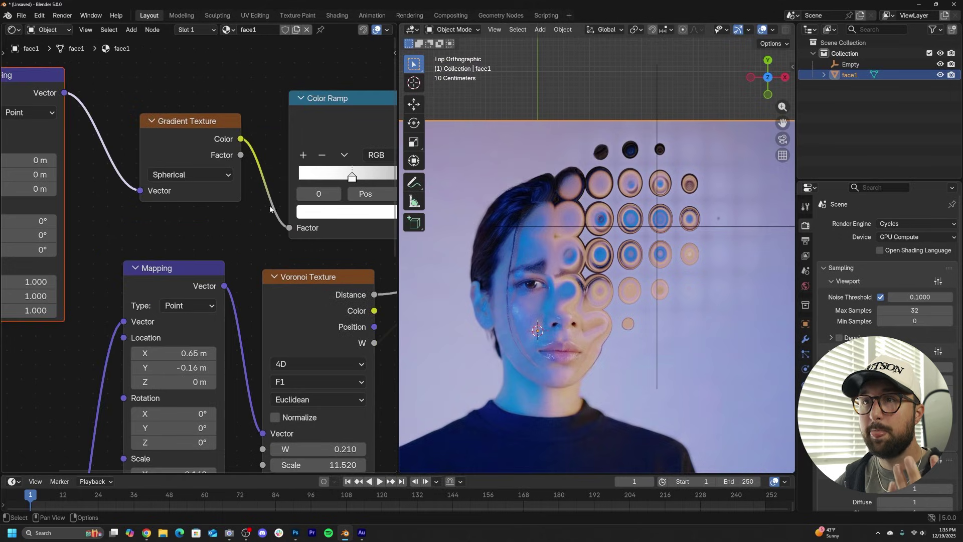
scroll(296, 246, "down", 4)
left_click_drag(281, 289, 271, 271)
middle_click_drag(259, 352, 202, 339)
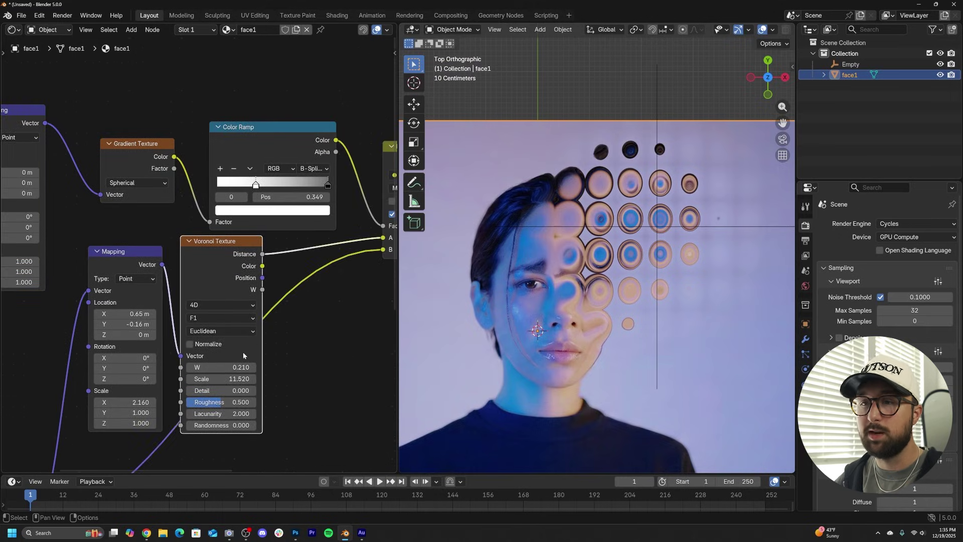
scroll(200, 338, "up", 4)
middle_click_drag(242, 375, 235, 276)
left_click_drag(222, 394, 288, 393)
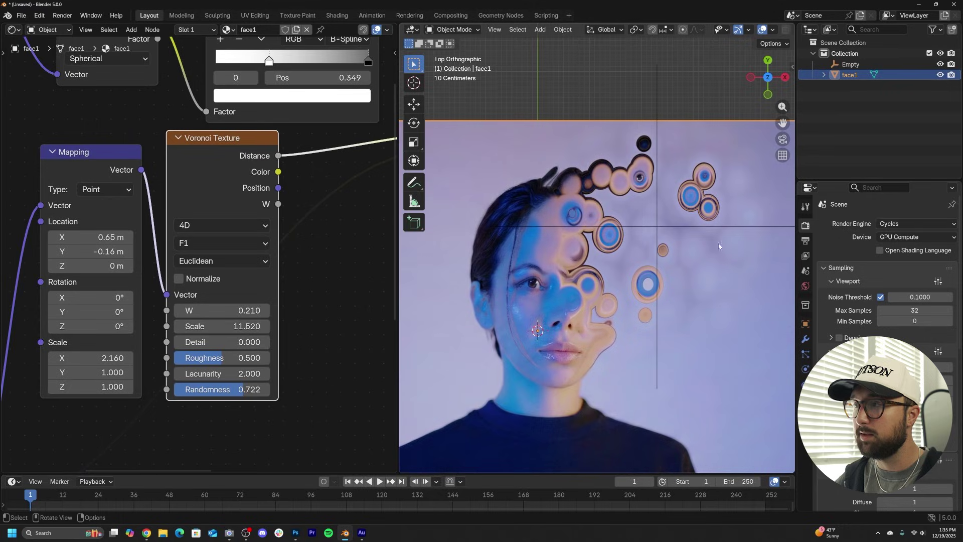
Step: Try nudging the Empty slightly beside the head and reselect the face1 plane
left_click(850, 64)
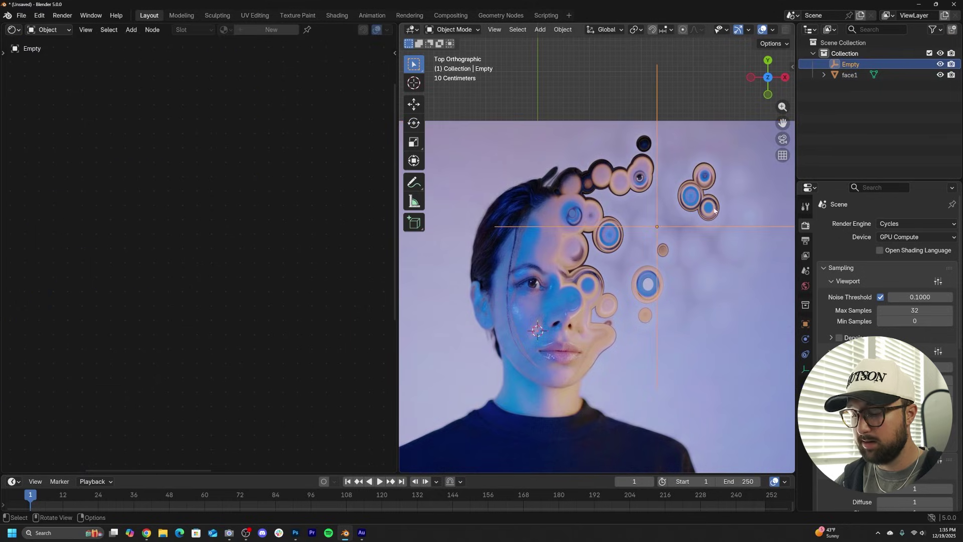
key("g")
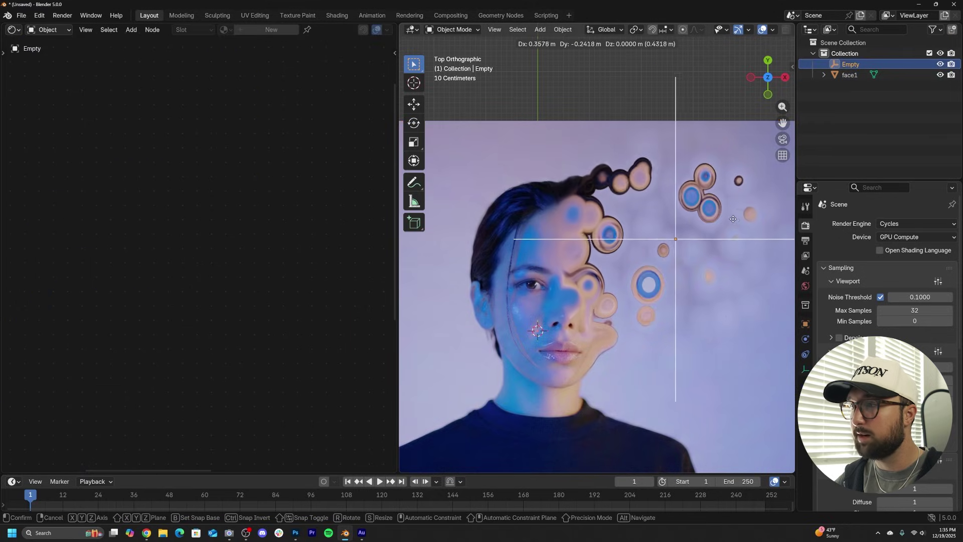
left_click(722, 203)
left_click(587, 288)
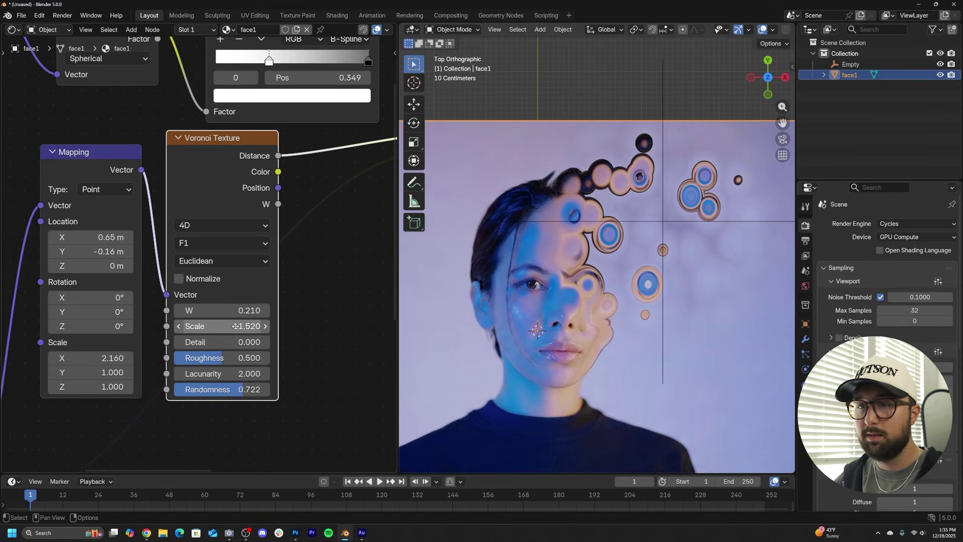
Step: Undo the deletion of the Voronoi Texture node and the last Empty move, and reselect the face1 plane
mouse_move(236, 343)
left_mouse_down()
mouse_move(276, 342)
mouse_move(229, 341)
left_mouse_up()
key("x")
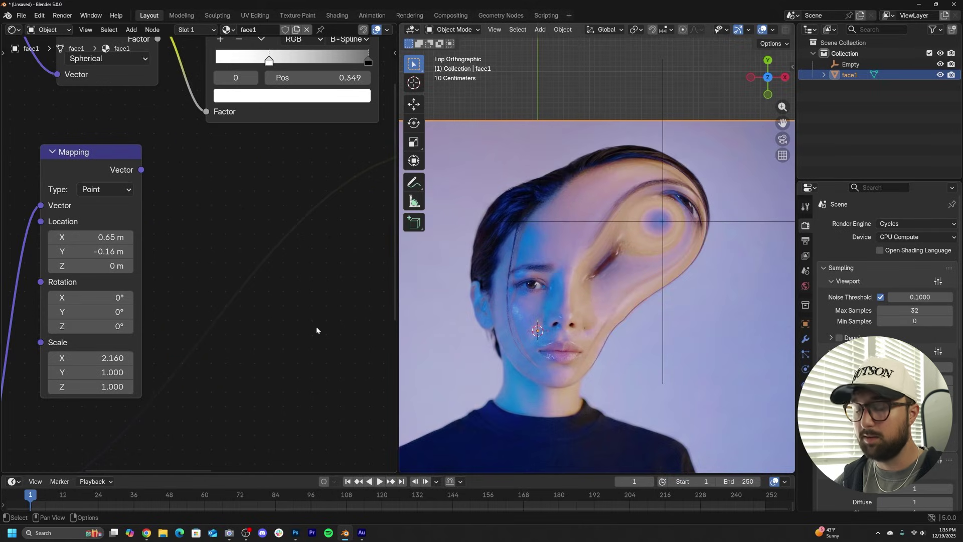
key("ctrl+z")
key("ctrl+z")
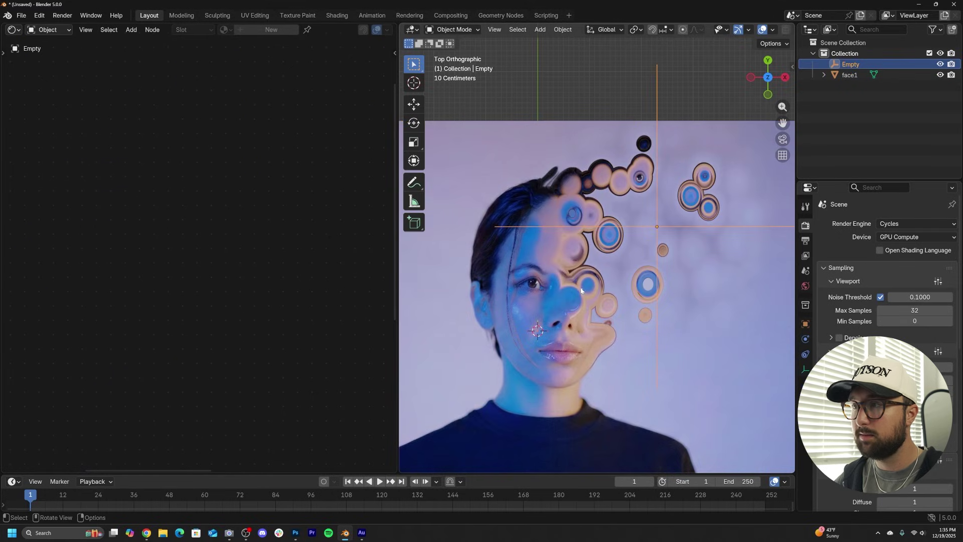
left_click(610, 266)
Step: Try the Chebychev, Manhattan and Minkowski distance metrics on the Voronoi Texture and return it to Euclidean
mouse_move(223, 342)
left_mouse_down()
mouse_move(251, 342)
mouse_move(211, 342)
left_mouse_up()
left_click(209, 261)
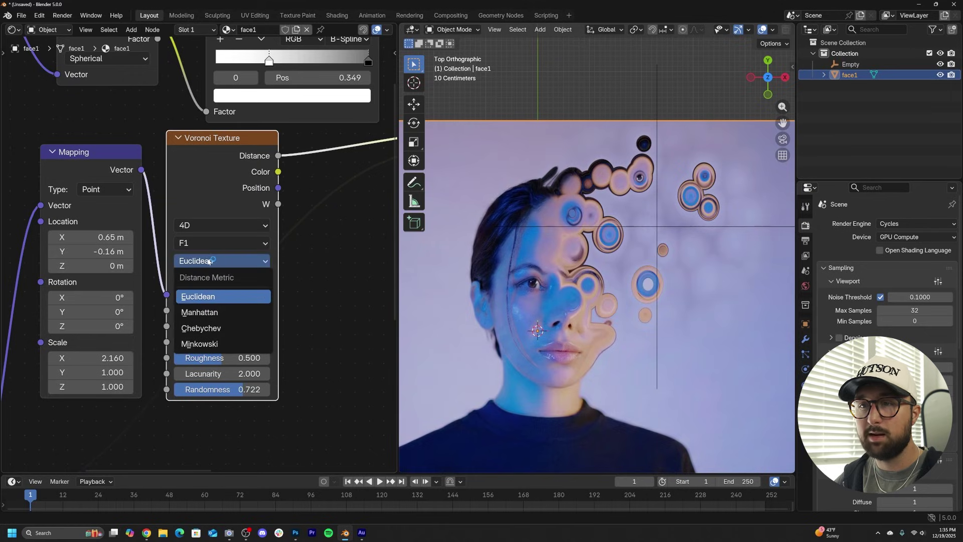
left_click(214, 329)
left_click(216, 261)
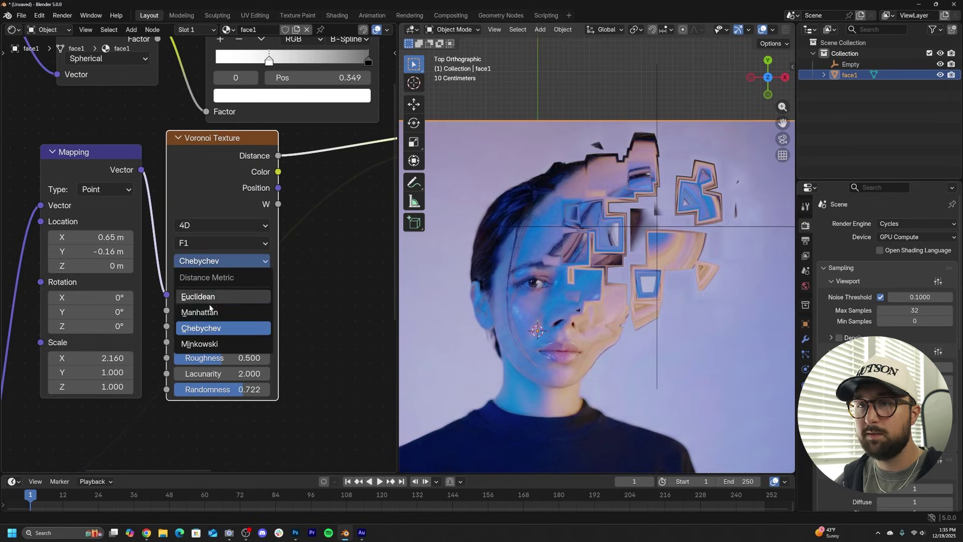
left_click(214, 312)
left_click(219, 261)
left_click(214, 312)
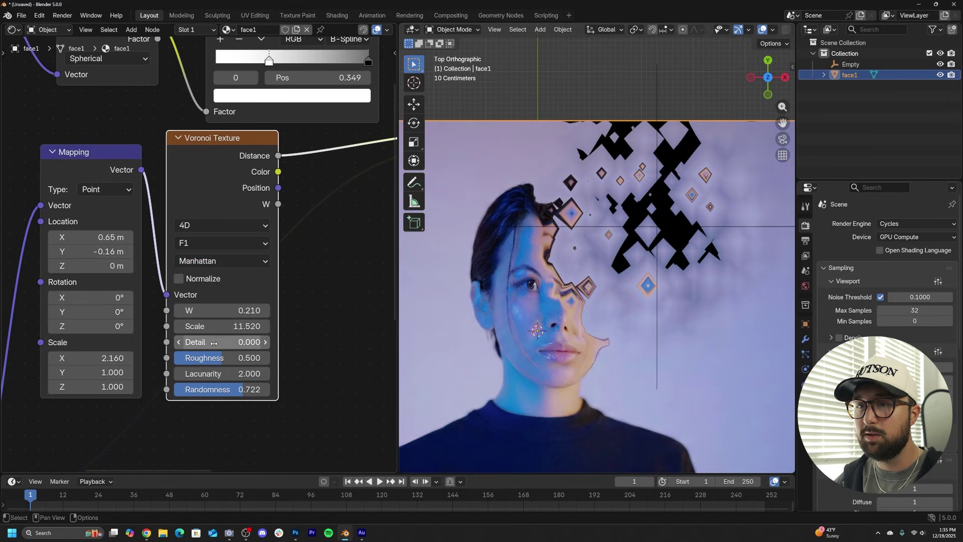
left_click(219, 261)
left_click(207, 344)
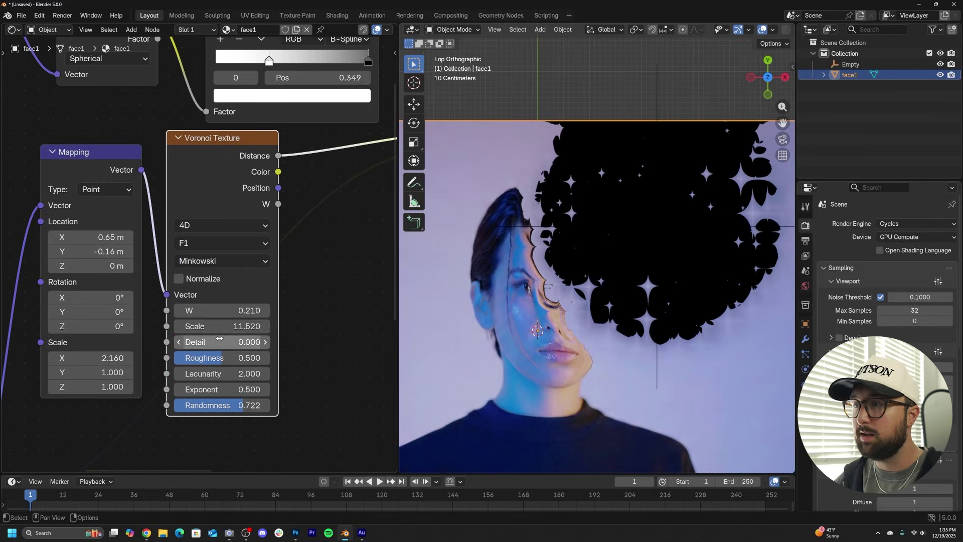
left_click(228, 261)
left_click(213, 297)
Step: Try the F2 feature output on the Voronoi Texture and experiment with its Randomness and Detail
left_click(214, 245)
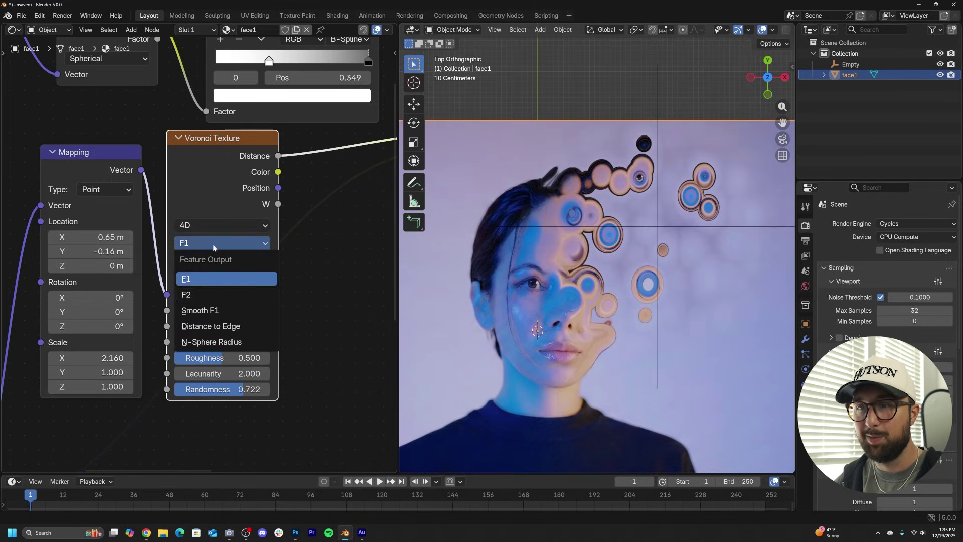
left_click(219, 297)
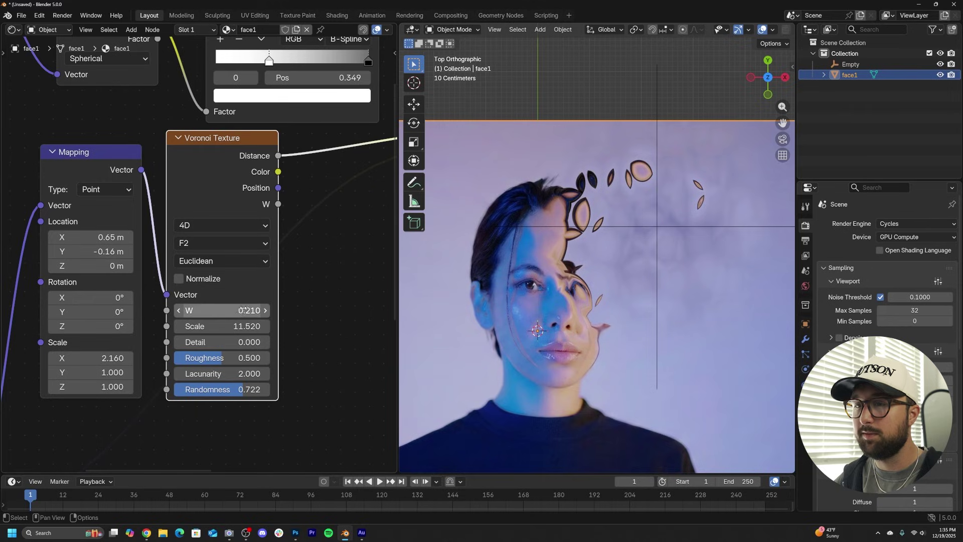
left_click_drag(226, 390, 269, 358)
right_click(226, 390)
right_click(270, 358)
left_click(216, 327)
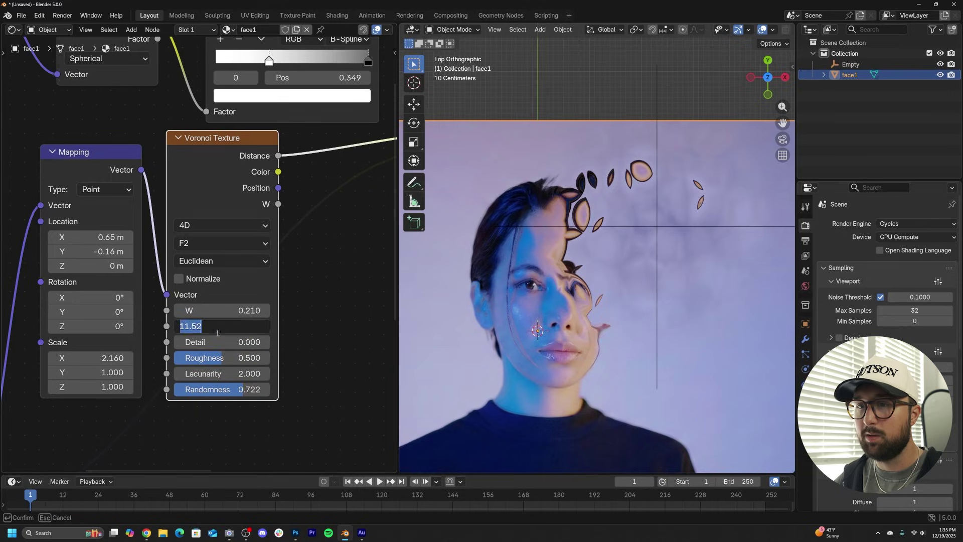
left_click(217, 342)
left_click_drag(216, 342, 244, 341)
key("Escape")
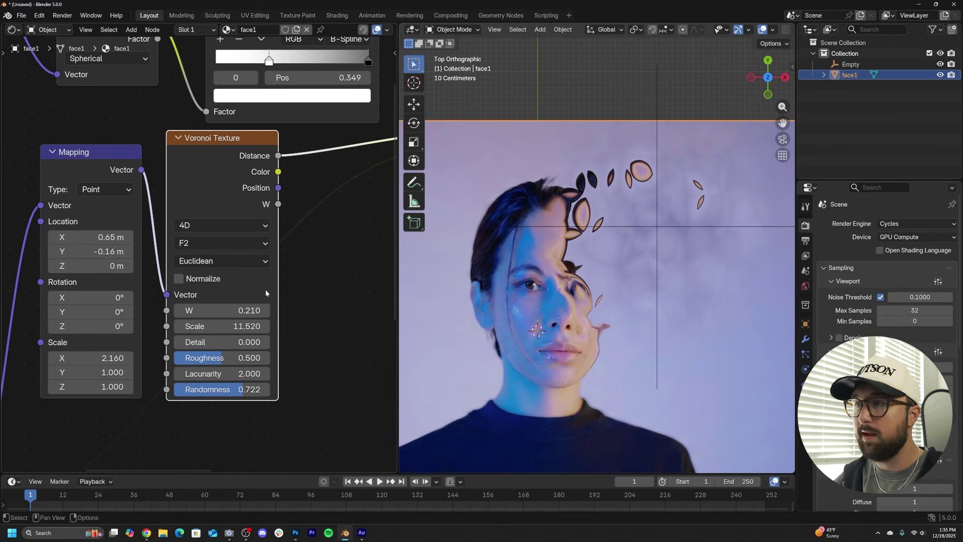
Step: Undo the feature output and distance metric trials so the Voronoi Texture is back on F1 and Euclidean
key("ctrl+z")
key("ctrl+z")
key("ctrl+z")
key("ctrl+z")
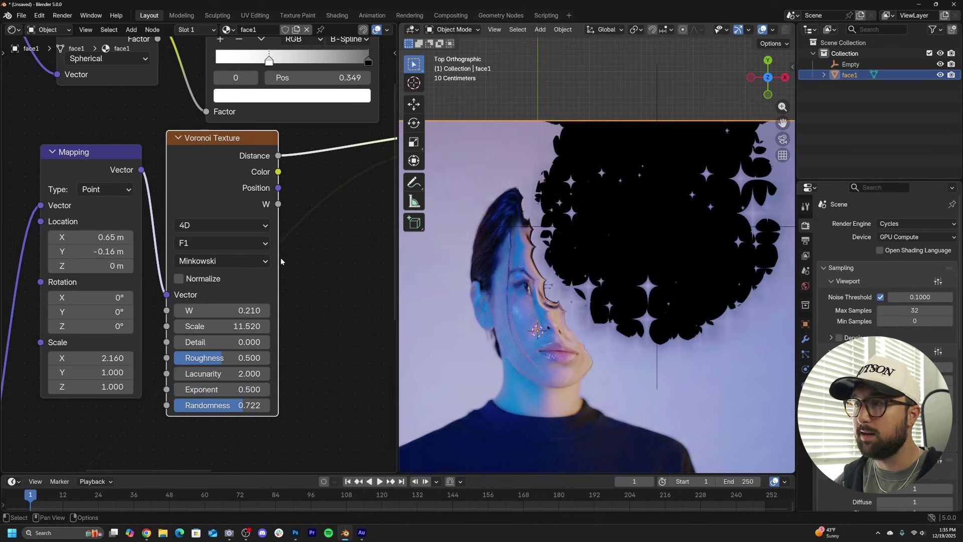
key("ctrl+z")
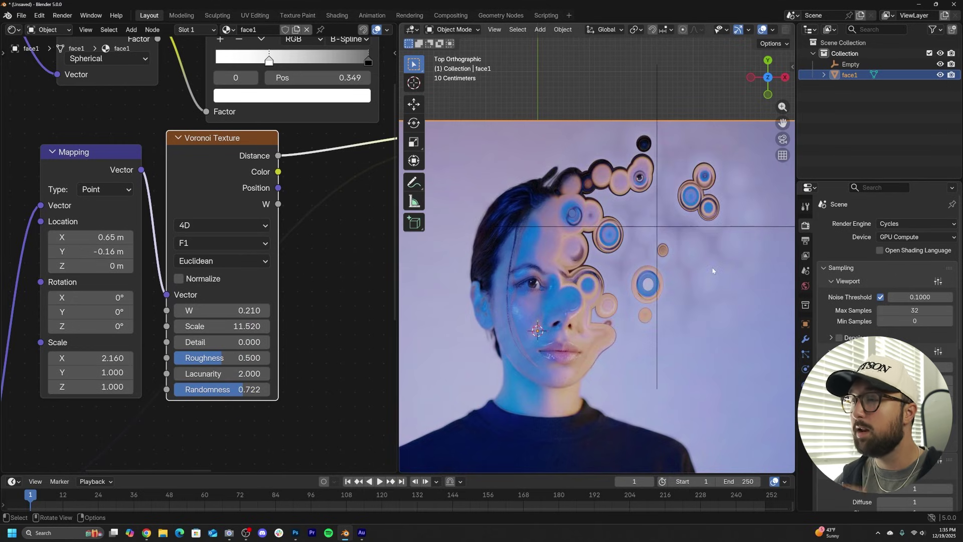
Step: Examine the Voronoi distortion on the portrait up close and from several angles
scroll(659, 275, "down", 3)
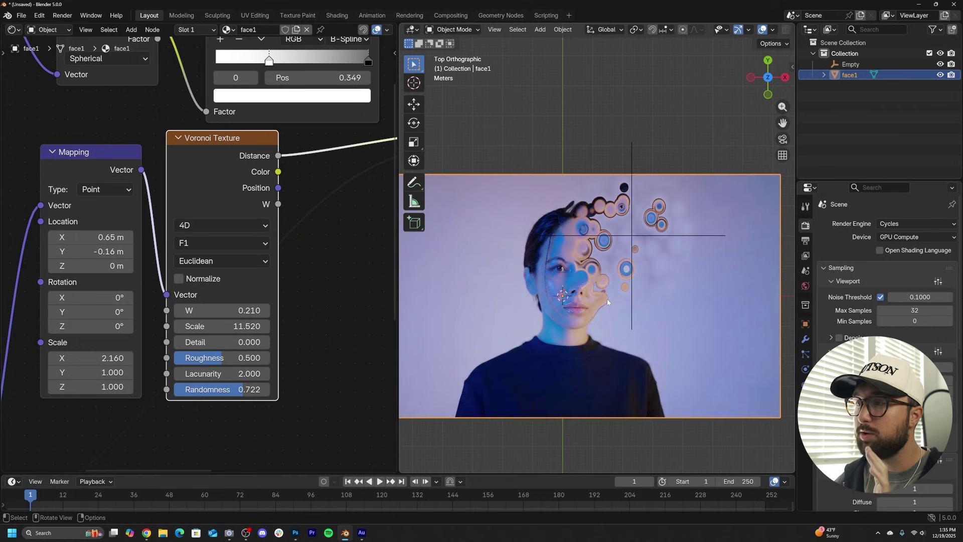
scroll(607, 299, "up", 3)
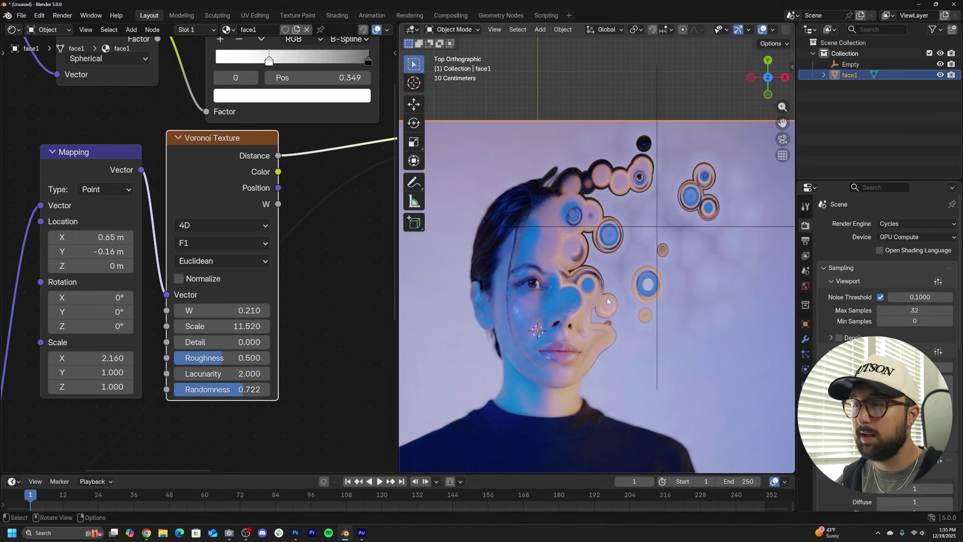
middle_click_drag(608, 301, 625, 280)
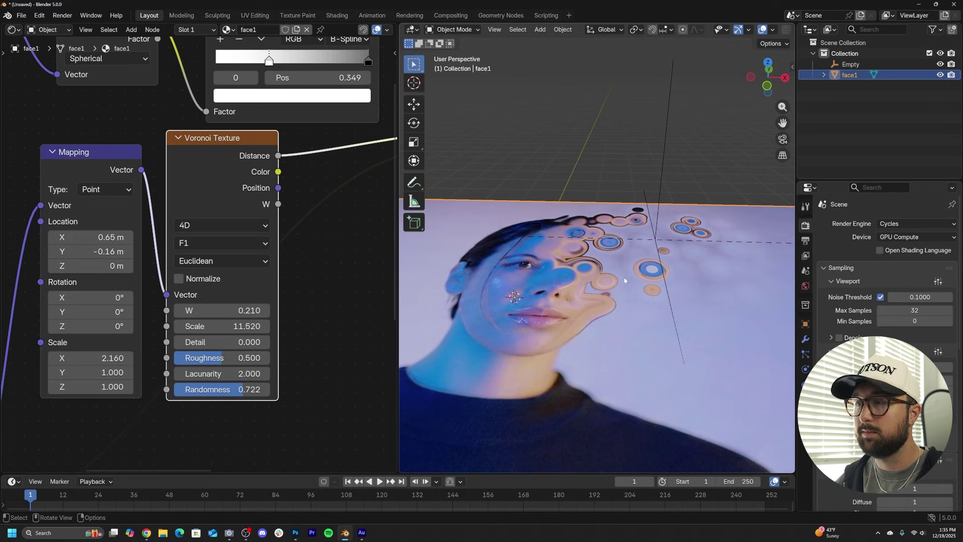
scroll(594, 231, "up", 3)
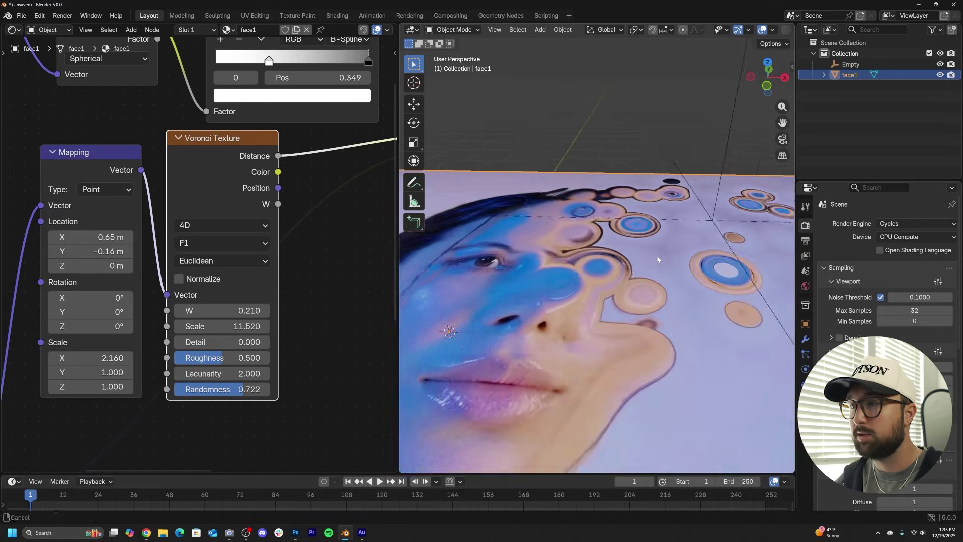
middle_click_drag(625, 281, 688, 388, "shift")
scroll(680, 256, "up", 1)
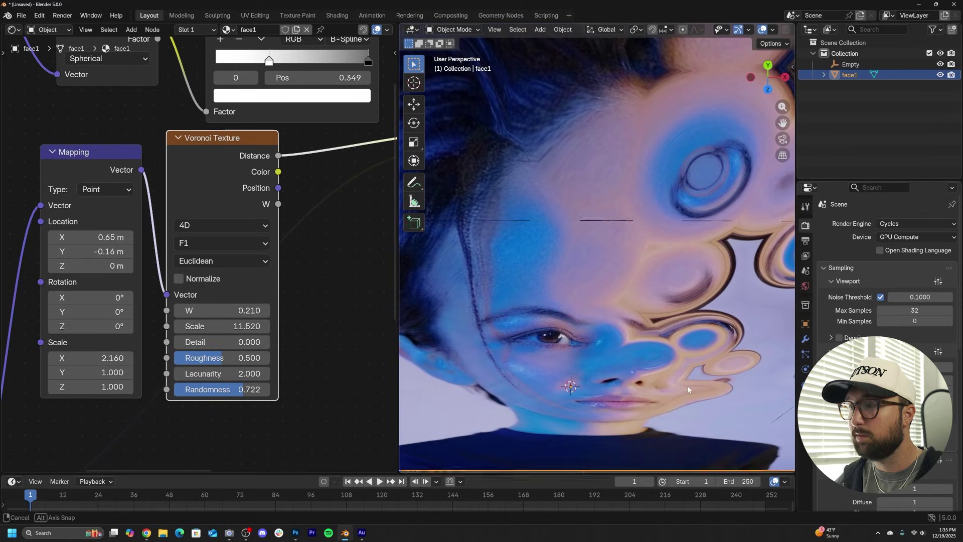
middle_click_drag(597, 251, 586, 217)
scroll(587, 219, "down", 6)
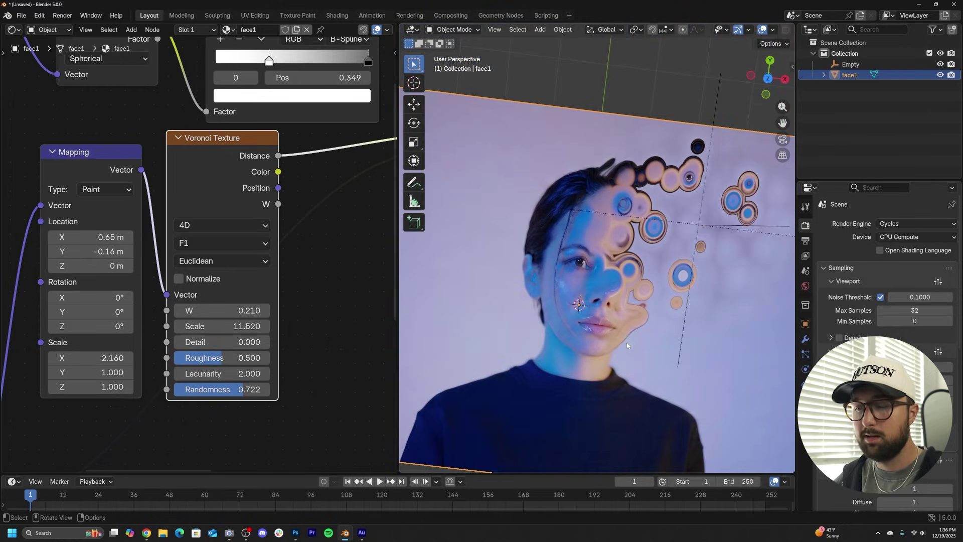
scroll(322, 248, "down", 3)
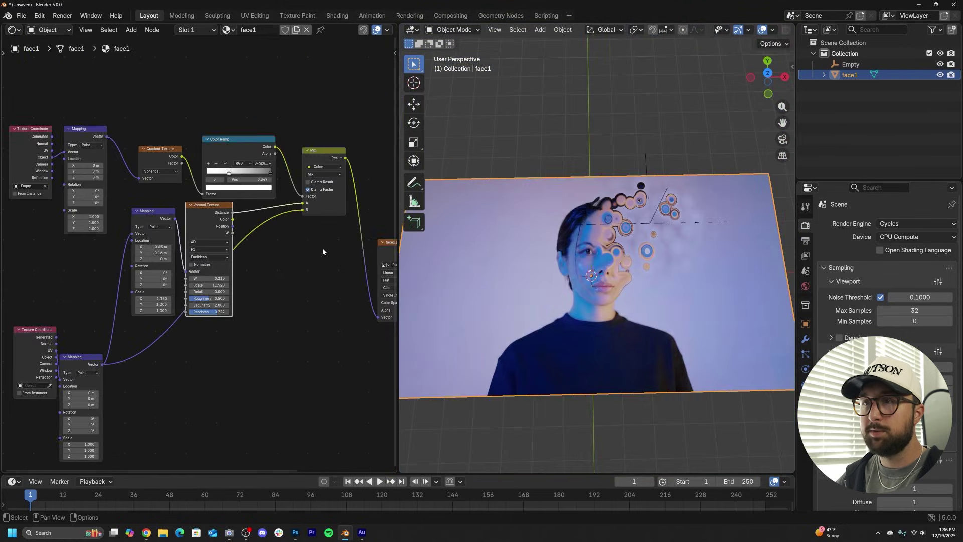
Step: Cut the link from the Mix node's Result to the Vector input of the face1.png image texture
middle_click_drag(302, 290, 321, 268)
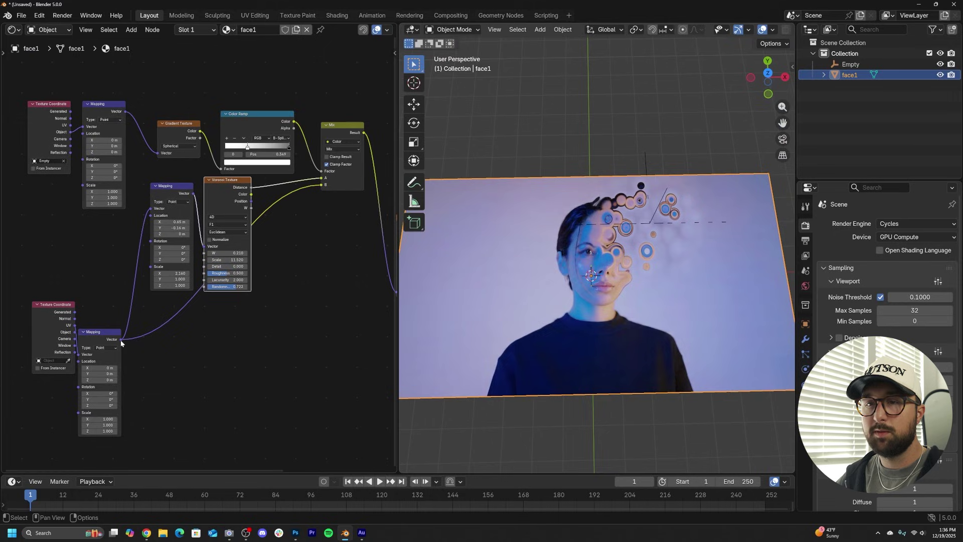
left_click_drag(120, 339, 275, 293)
right_click_drag(257, 258, 263, 338, "ctrl")
Step: Delete the Empty from the scene and select the face1 plane
scroll(616, 289, "up", 2)
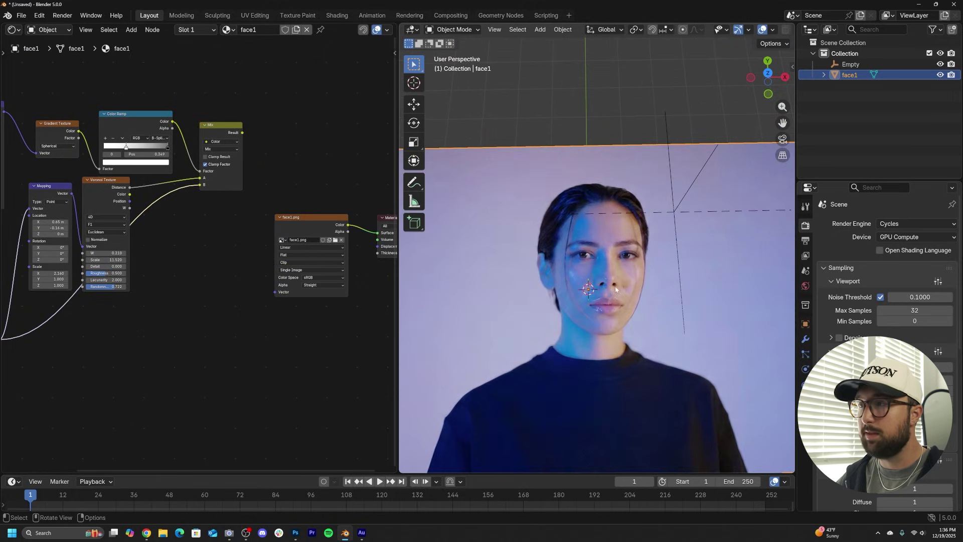
left_click(855, 66)
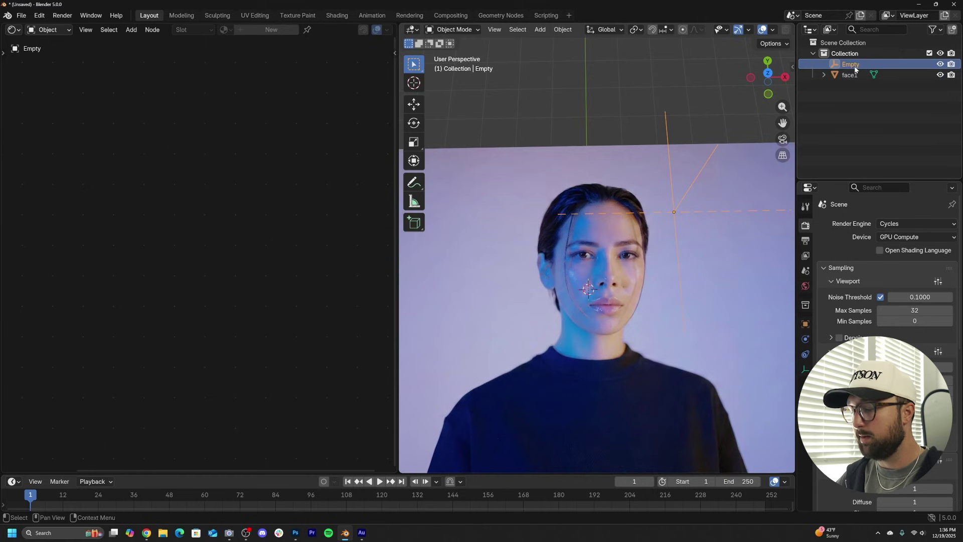
key("x")
left_click(853, 65)
scroll(649, 296, "down", 3)
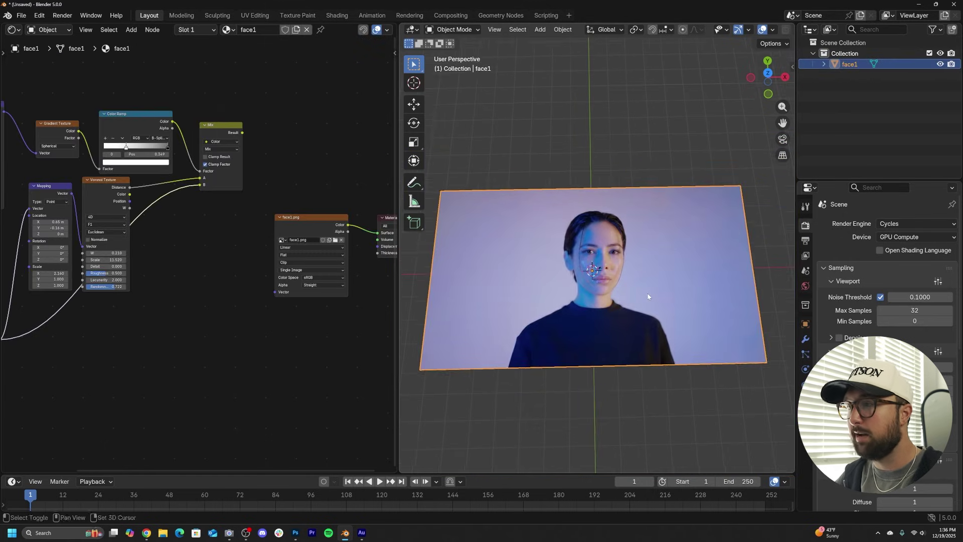
Step: Switch the viewport to Rendered shading and darken the World background color to black
scroll(320, 98, "down", 2)
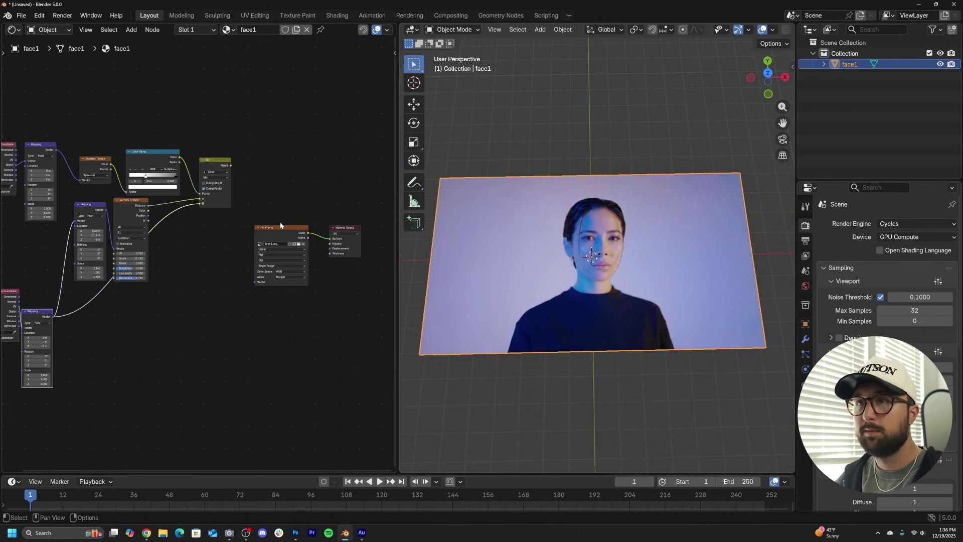
mouse_move(620, 210)
middle_mouse_down()
mouse_move(626, 234)
mouse_move(628, 226)
middle_mouse_up()
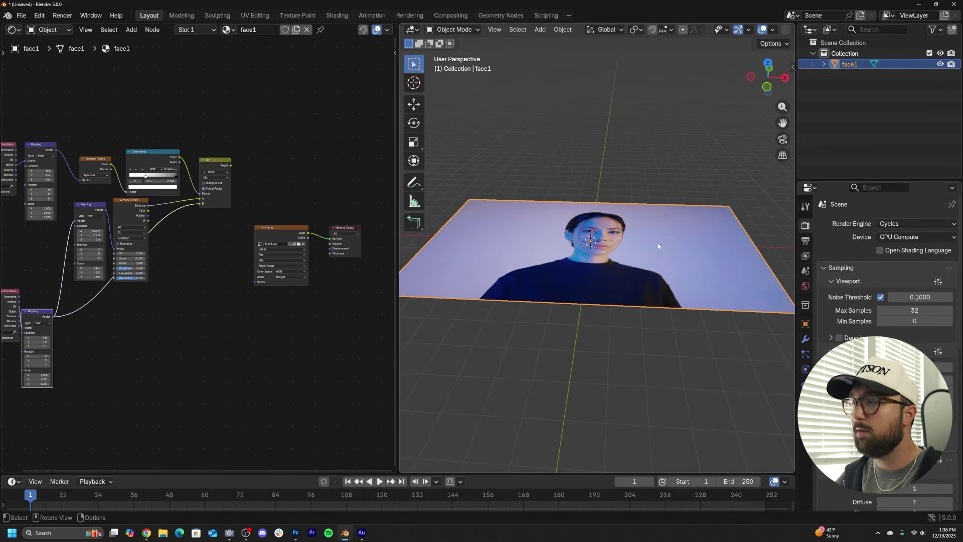
scroll(773, 35, "down", 3)
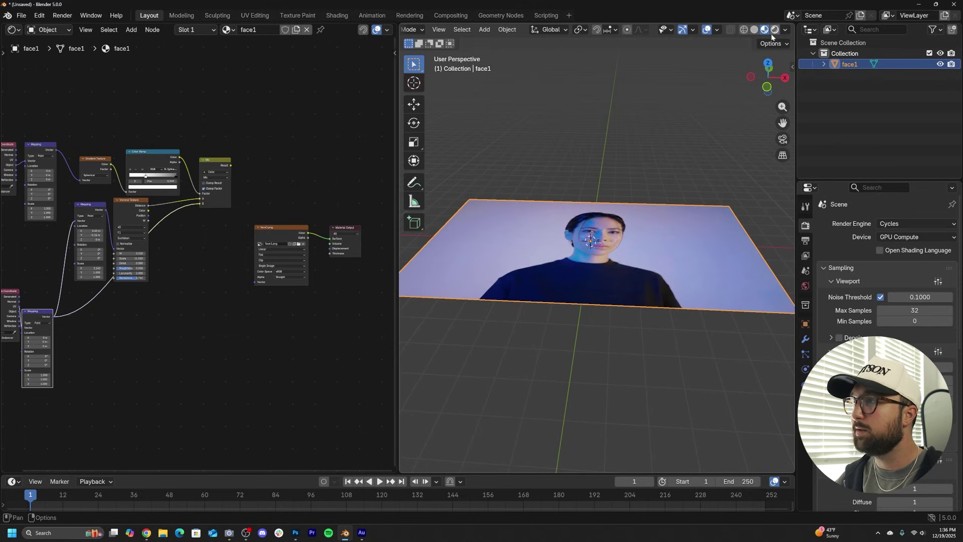
left_click(775, 30)
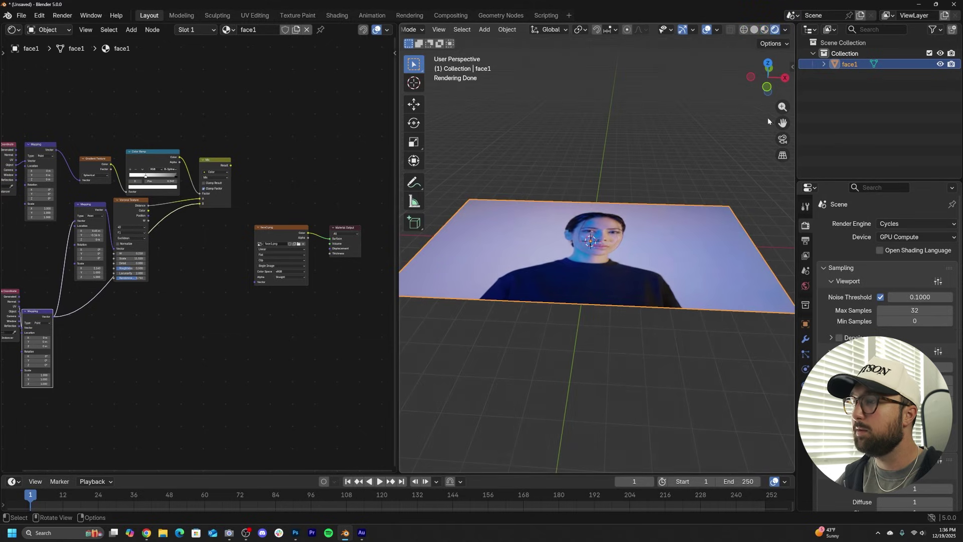
left_click(805, 286)
left_click(888, 292)
left_click_drag(934, 165, 933, 184)
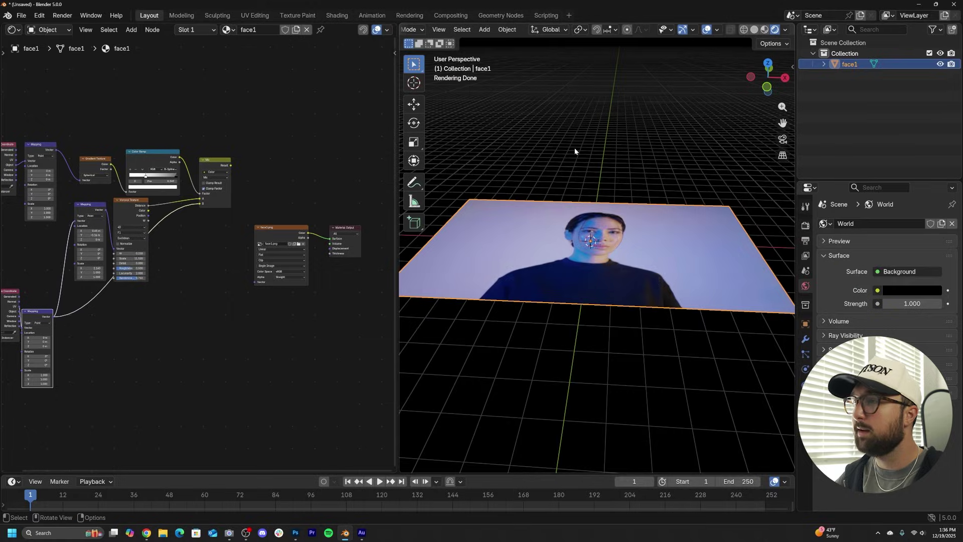
Step: Add a new mesh plane, raise it above the portrait and scale it up to cover the image
key("shift+a")
mouse_move(552, 194)
left_click(635, 195)
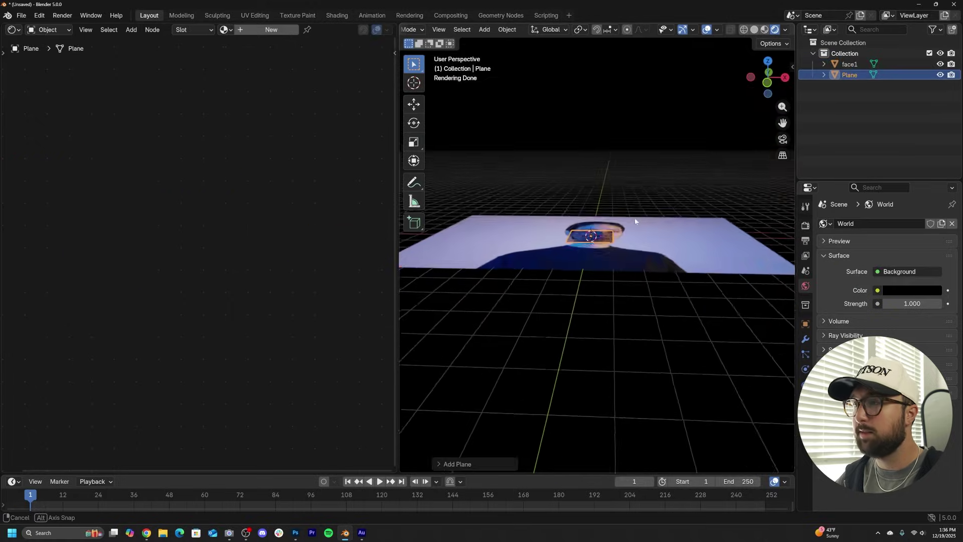
middle_click_drag(635, 221, 422, 152)
left_click(415, 104)
left_click_drag(594, 199, 594, 176)
key("s")
left_click(482, 249)
Step: Create a new material on the covering plane and set its Transmission Weight to 1.000
middle_click_drag(620, 238, 652, 332)
scroll(626, 339, "up", 3)
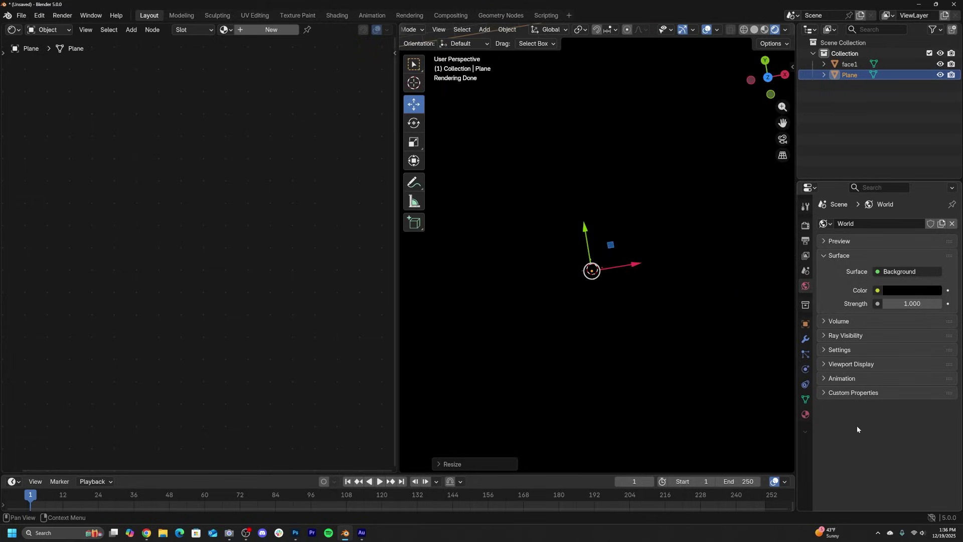
left_click(806, 415)
left_click(903, 269)
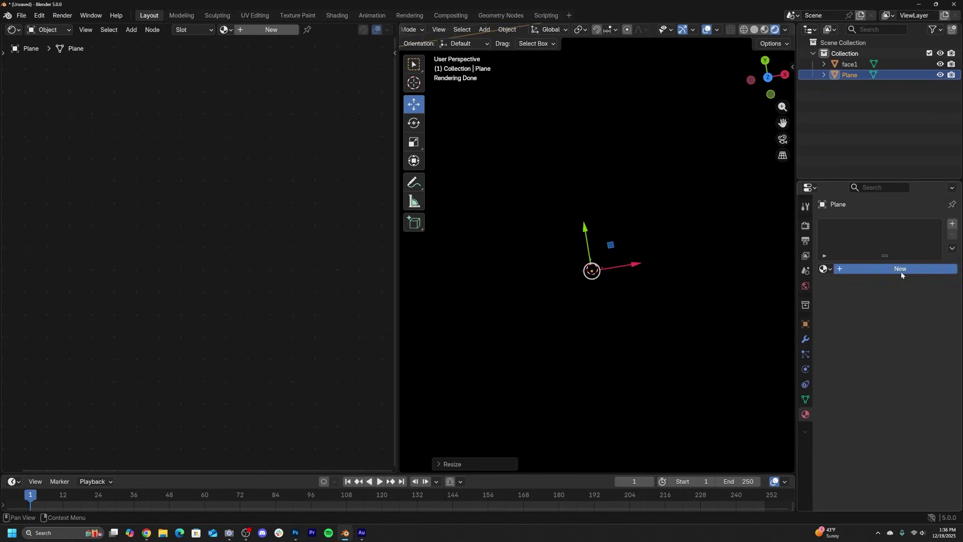
left_click(850, 454)
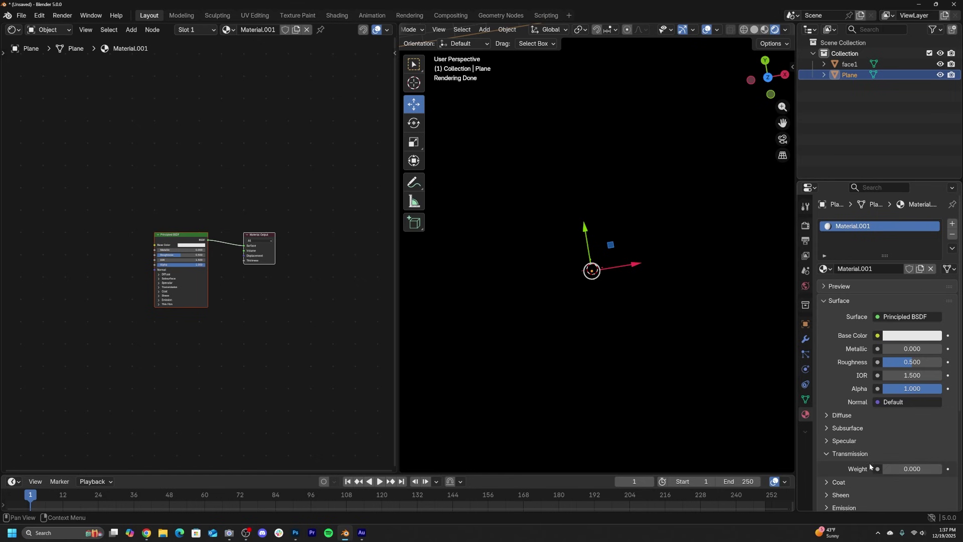
left_click_drag(886, 468, 934, 469)
Step: Set the covering plane's material Roughness to 0.000 for clear glass
mouse_move(580, 316)
middle_mouse_down()
mouse_move(615, 319)
mouse_move(578, 318)
middle_mouse_up()
scroll(578, 318, "up", 3)
scroll(650, 331, "down", 6)
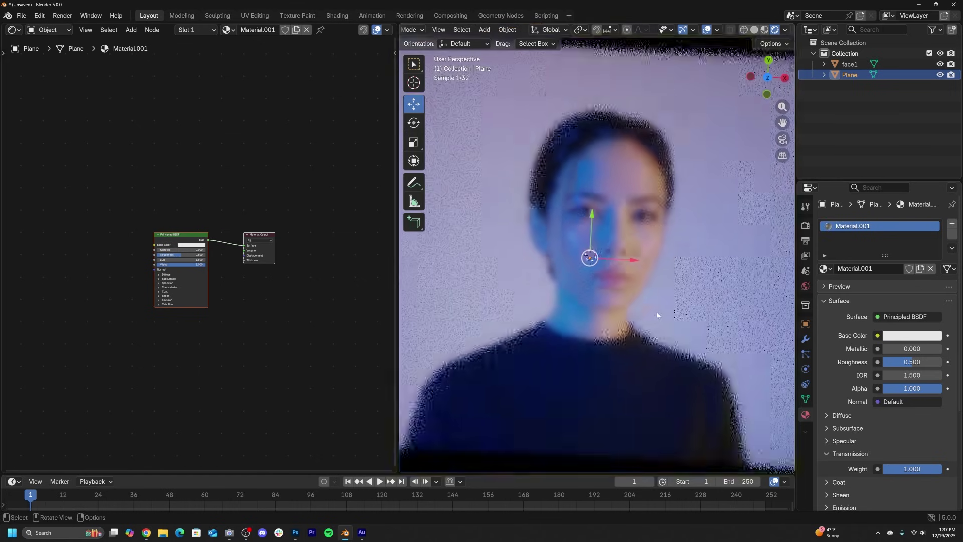
scroll(657, 314, "up", 5)
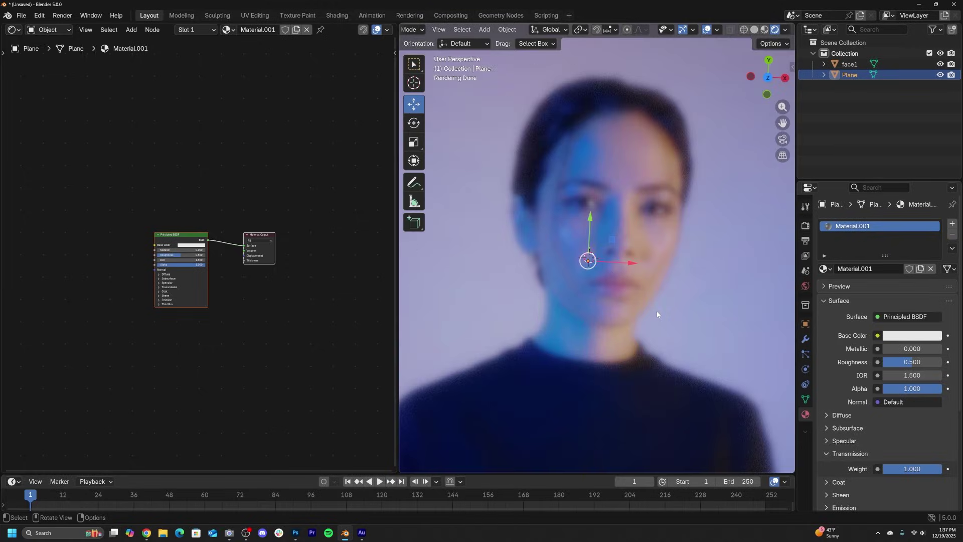
left_click_drag(916, 365, 883, 362)
Step: Reposition the Principled BSDF, add a Bump node beside it and connect the Bump to its Normal input
scroll(228, 293, "up", 8)
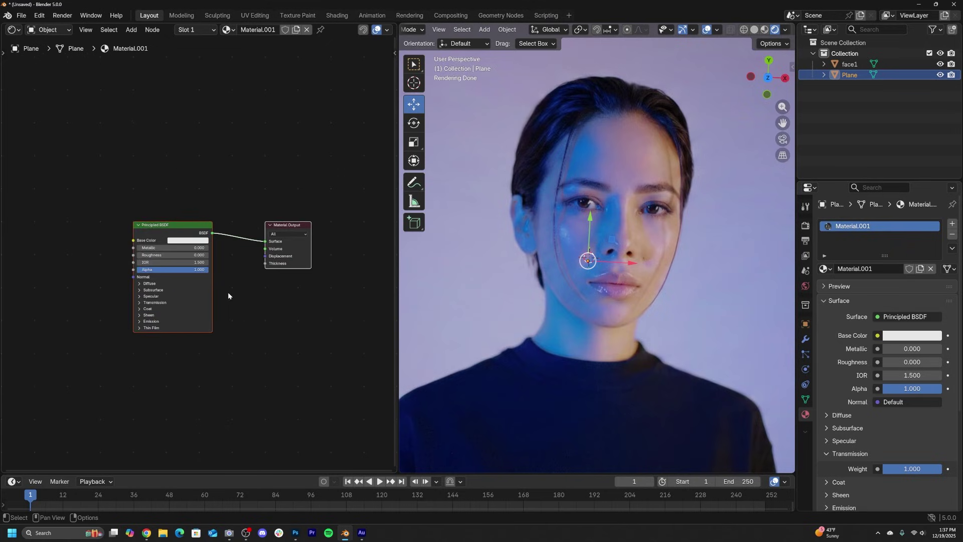
middle_click_drag(228, 292, 258, 276)
left_click_drag(200, 209, 249, 207)
left_click(249, 210)
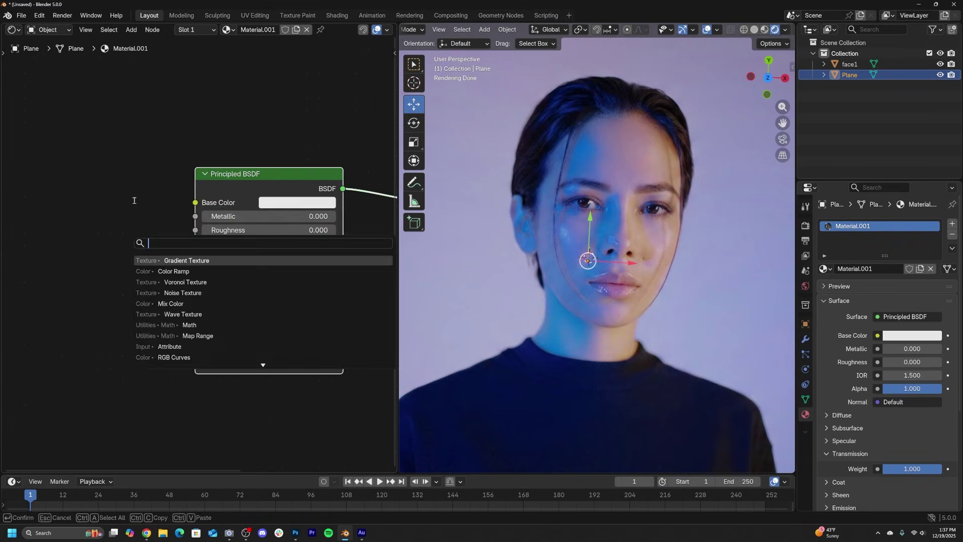
key("Escape")
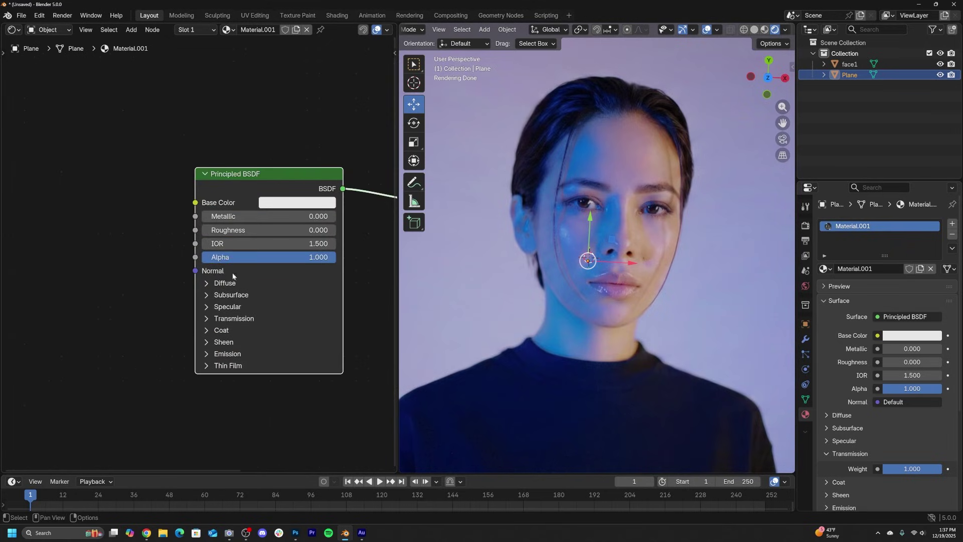
middle_click_drag(233, 272, 246, 275)
key("shift+a")
type("bum")
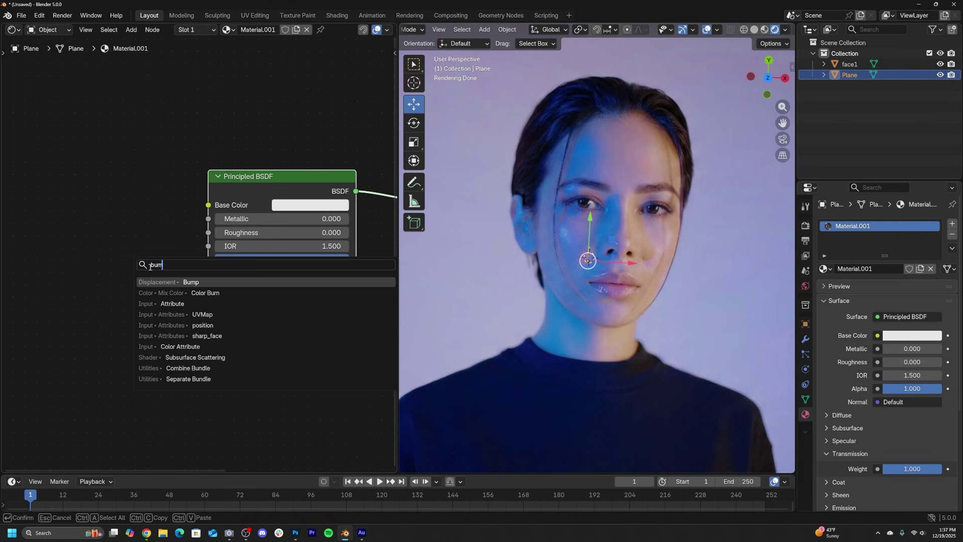
key("Return")
left_click(182, 297)
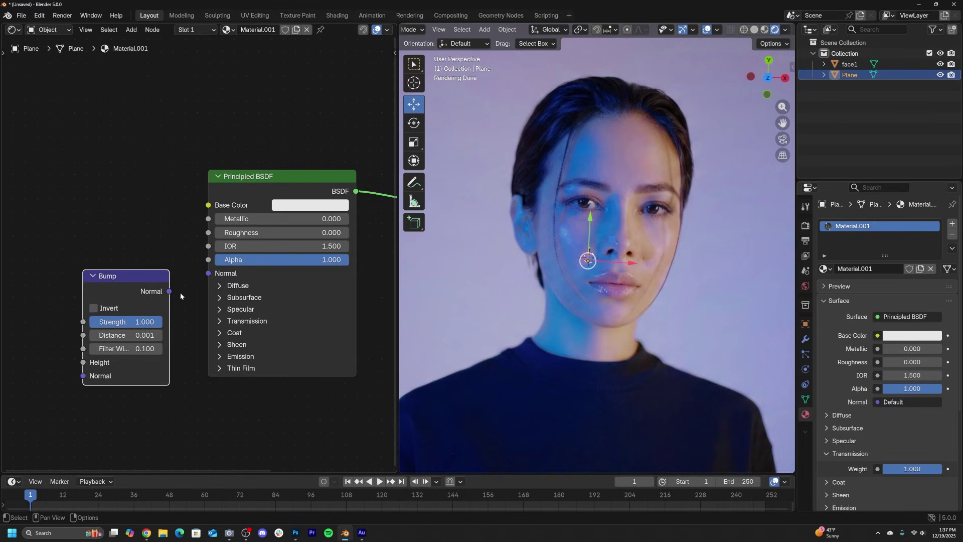
middle_click_drag(153, 294, 279, 271)
Step: Add a Noise Texture beside the Bump node and attach Texture Coordinate and Mapping nodes to its Vector input
key("shift+a")
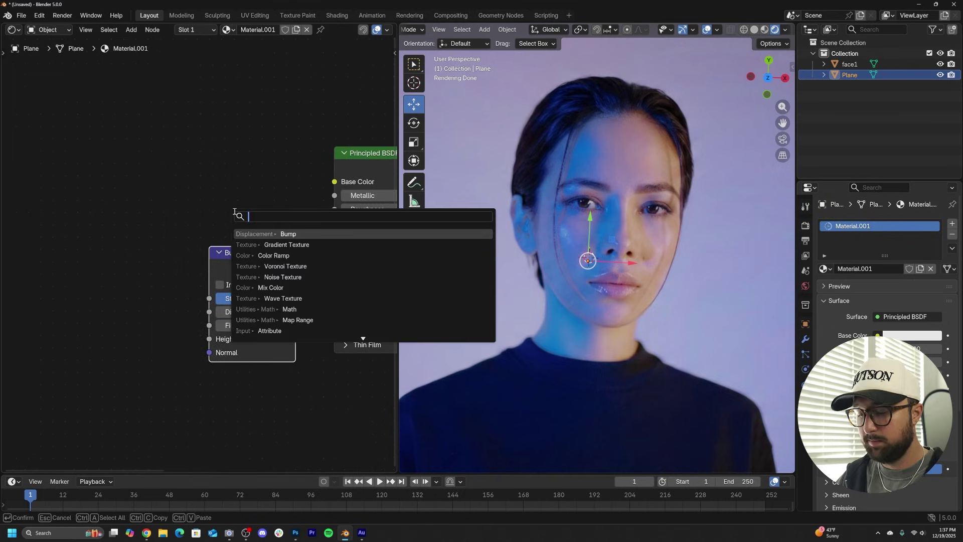
type("noi")
key("Return")
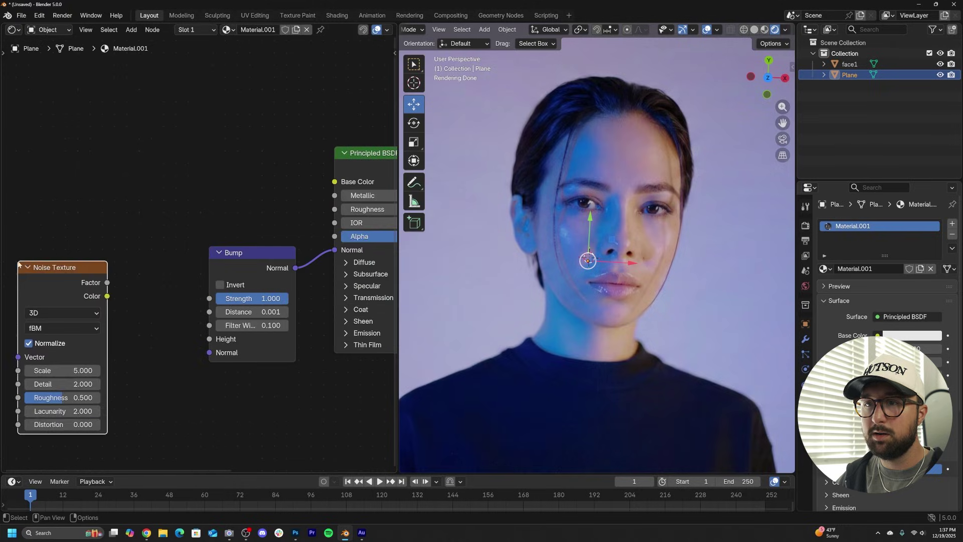
left_click(20, 262)
middle_click_drag(20, 262, 160, 228)
scroll(218, 226, "down", 4)
left_click_drag(208, 241, 189, 242)
key("ctrl+t")
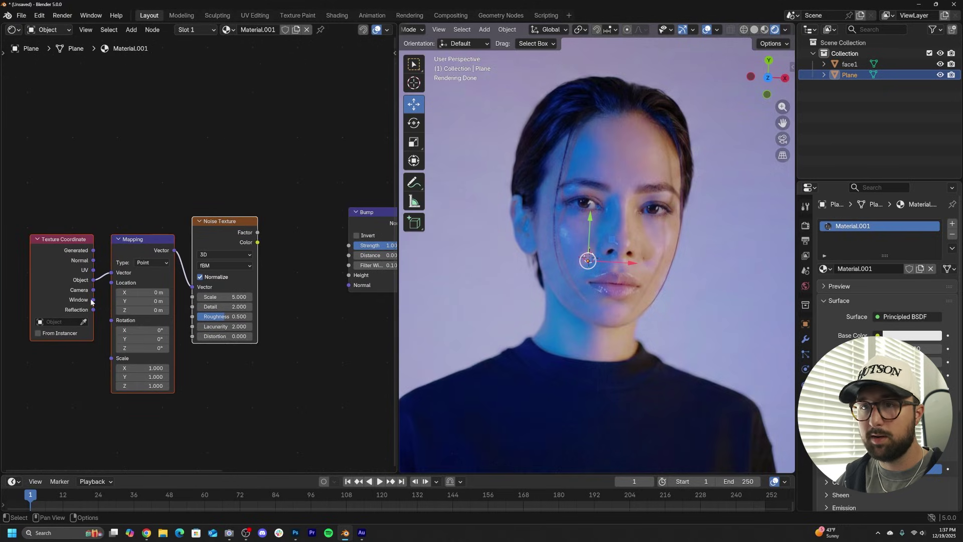
Step: Add a Color Ramp between the Noise Texture and Bump, linking the noise Factor to the ramp and its Color to the Bump Height
scroll(251, 241, "down", 3, "ctrl")
key("shift+a")
type("col")
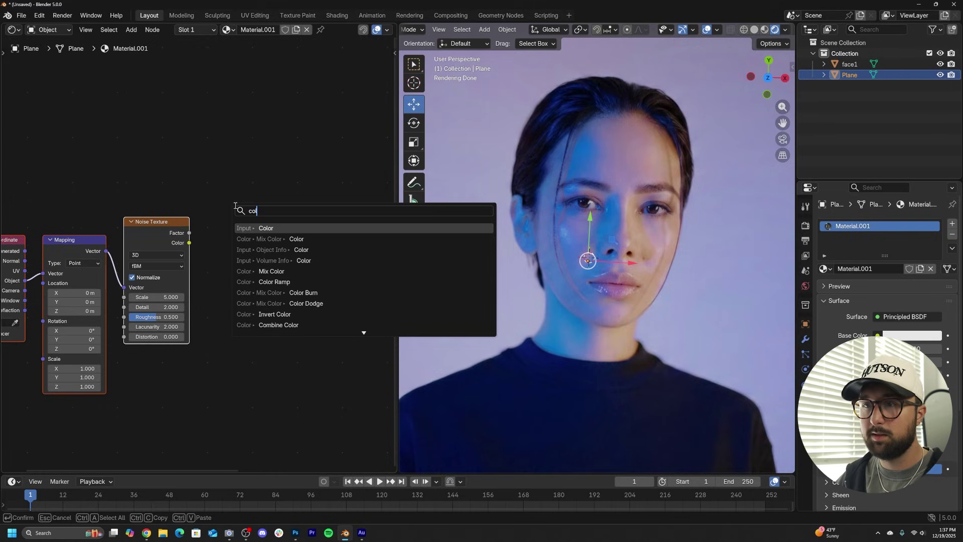
left_click(310, 283)
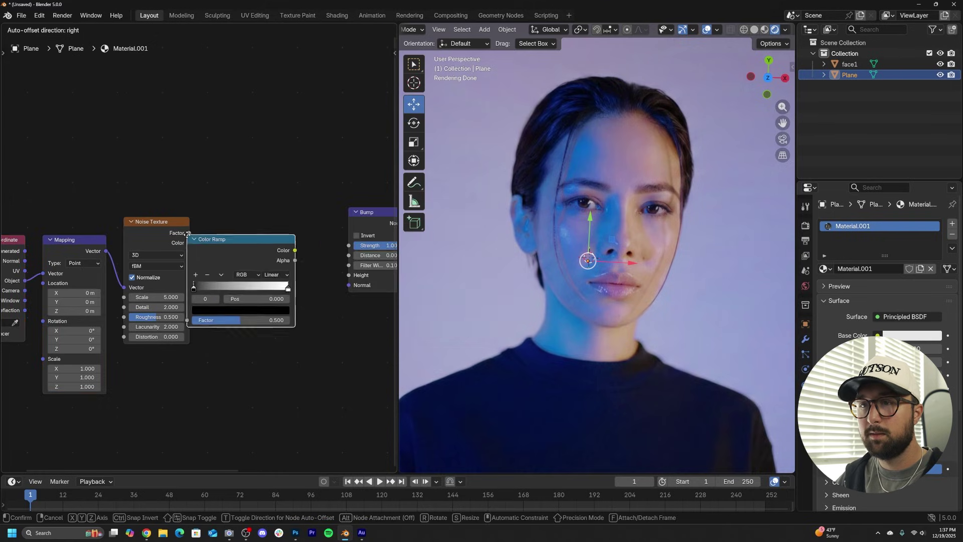
left_click(209, 215)
left_click_drag(190, 232, 212, 263)
left_click_drag(210, 301, 209, 300)
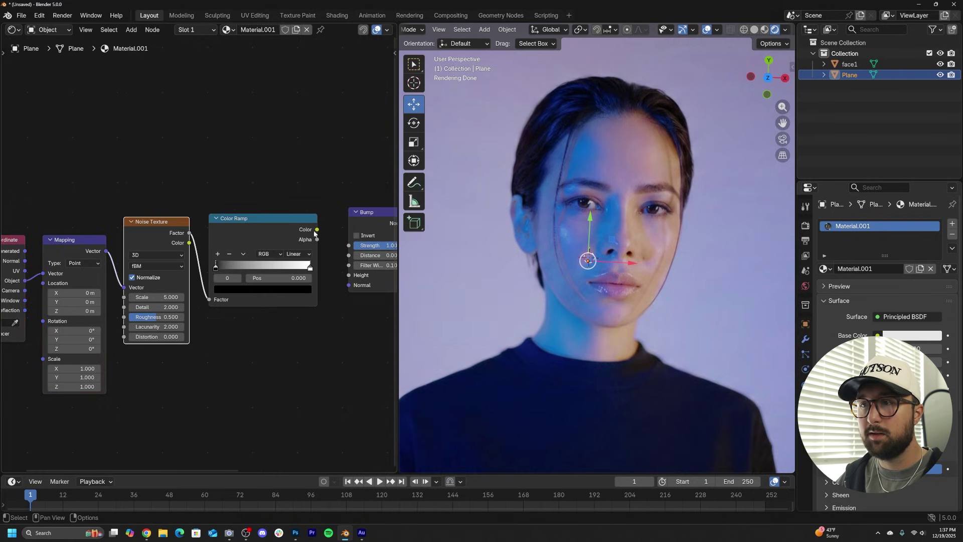
Step: Set the Bump Distance to 2.701 and move the Color Ramp's black stop to 0.477
scroll(345, 279, "up", 2)
left_click_drag(372, 255, 404, 255)
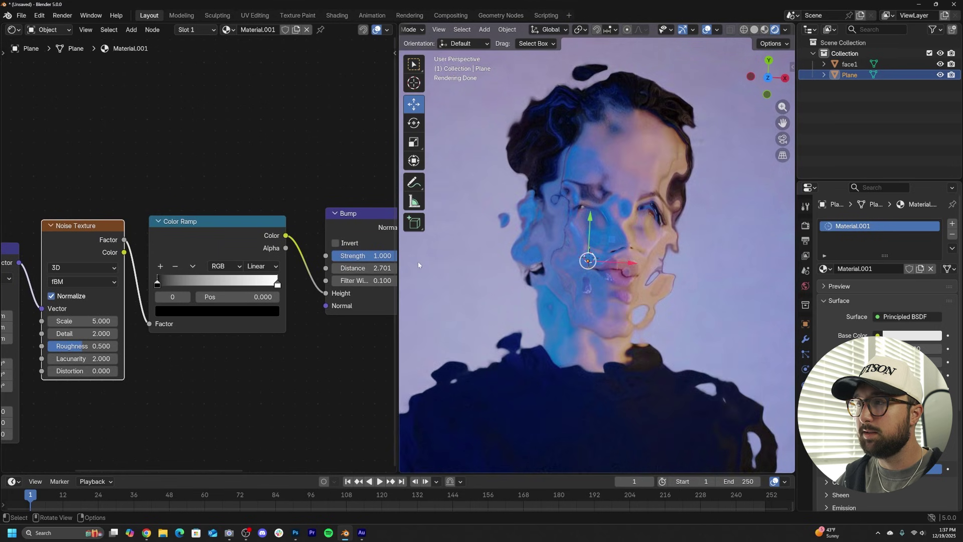
left_click_drag(156, 284, 216, 292)
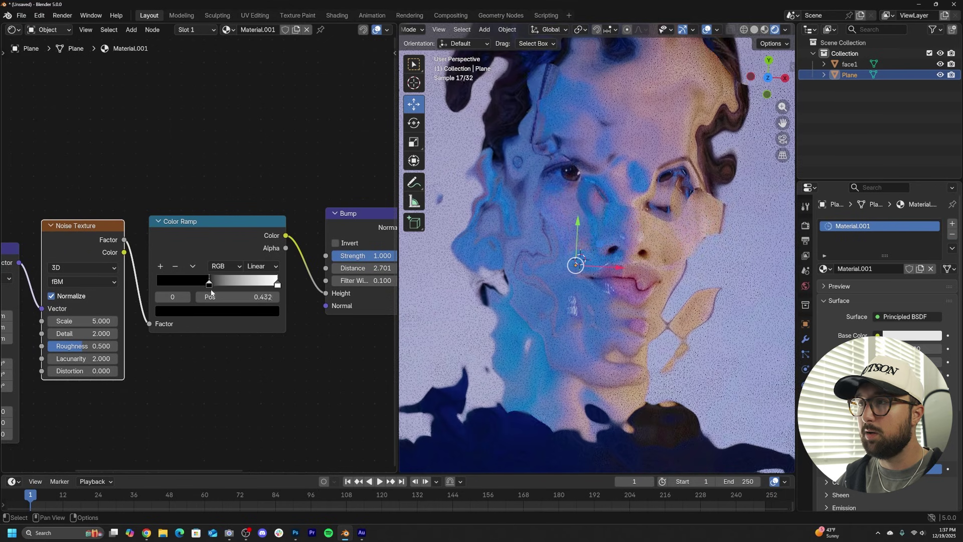
middle_click_drag(499, 294, 531, 297)
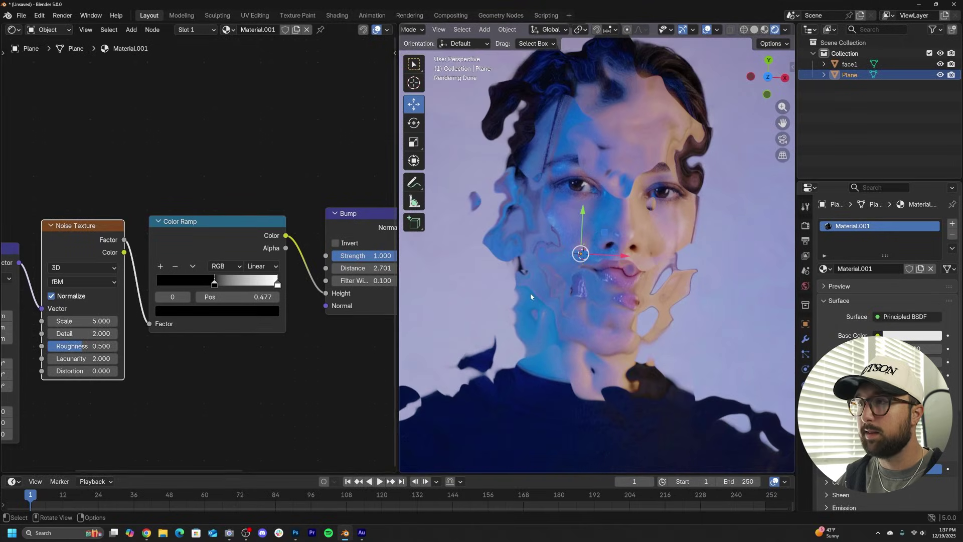
Step: Switch the Noise Texture to 4D and set its W value to 0.550
left_click(82, 268)
left_click(64, 312)
left_click_drag(82, 321, 140, 321)
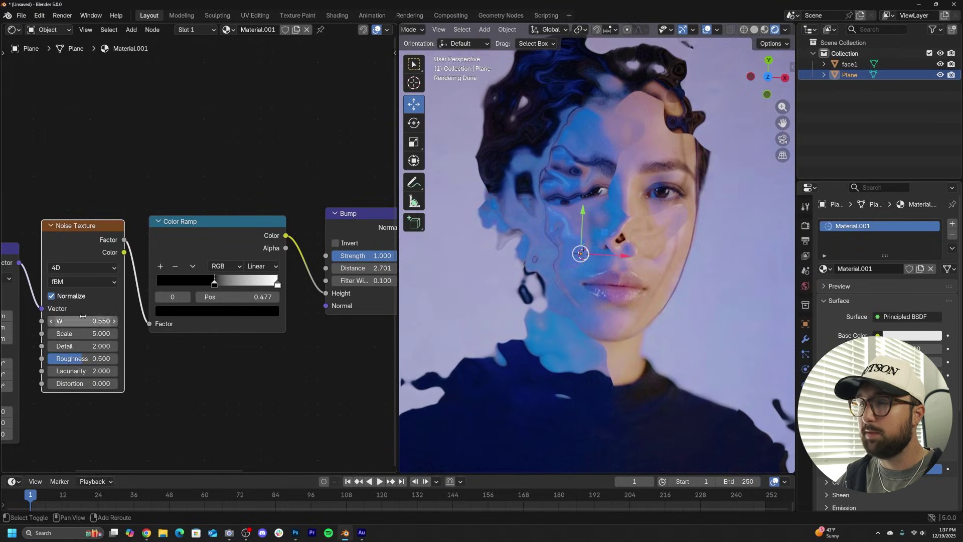
scroll(199, 224, "down", 1)
middle_click_drag(383, 186, 269, 266)
key("shift+a")
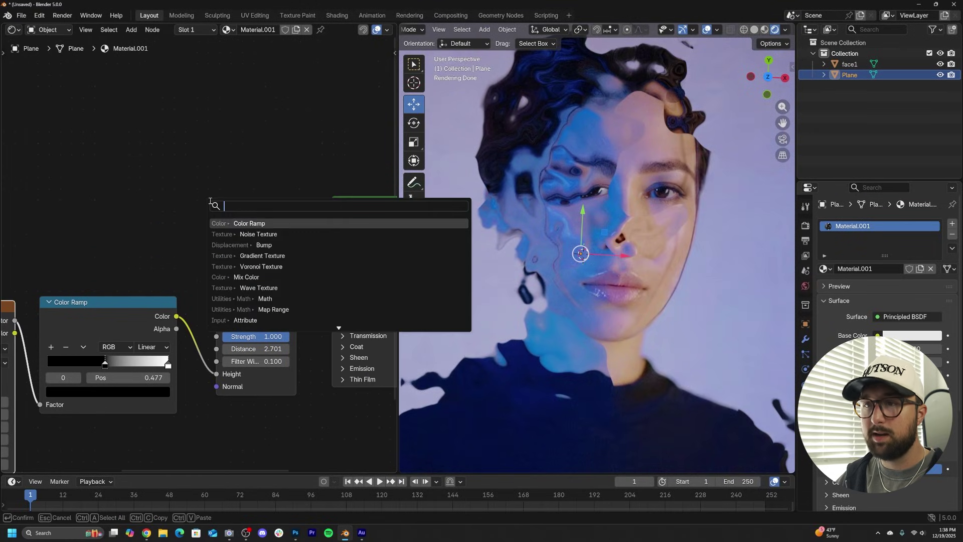
type("col")
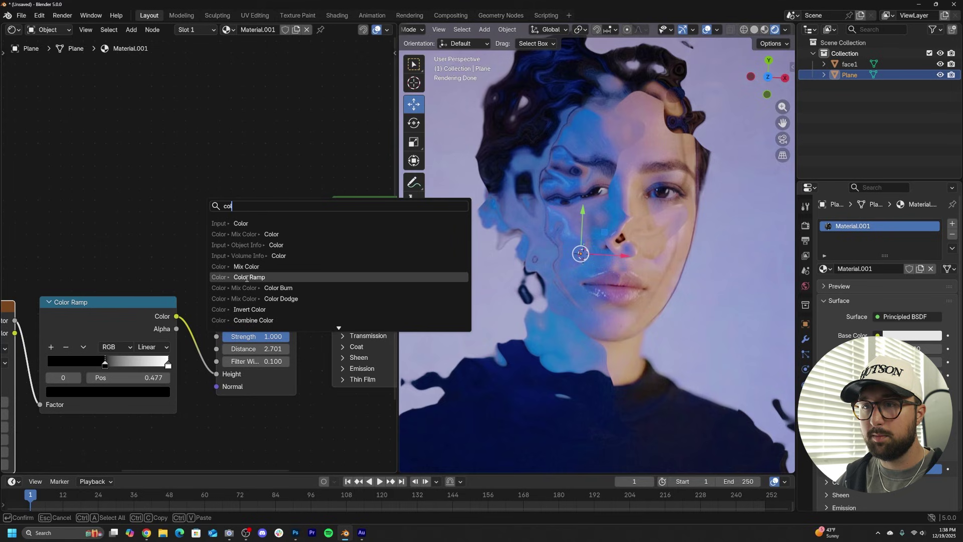
key("Escape")
Step: Duplicate the Color Ramp with its incoming link, place it above the original and connect its Color to the Principled BSDF Roughness
left_click(114, 320)
middle_click_drag(113, 321, 219, 301)
key("ctrl+shift+d")
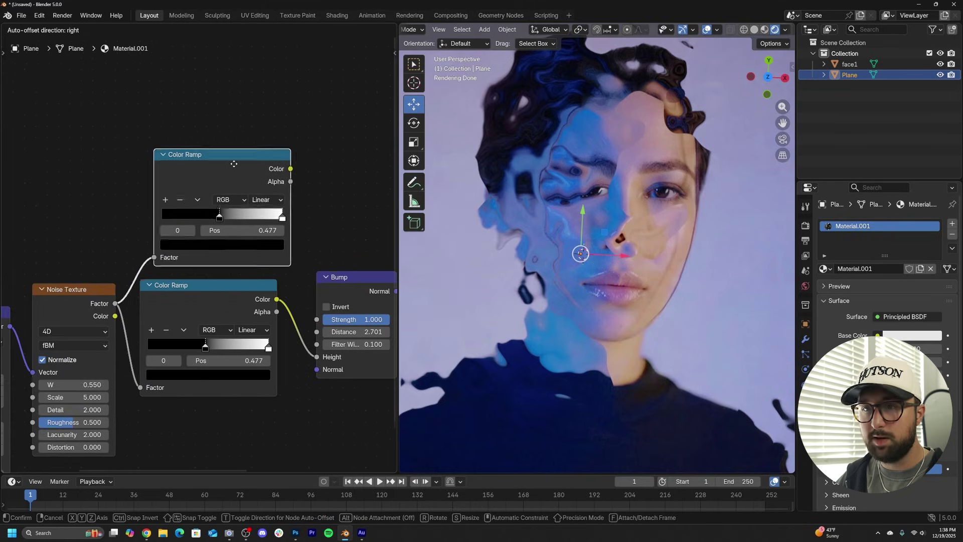
left_click(234, 148)
middle_click_drag(225, 232, 68, 259)
left_click_drag(269, 266, 271, 265)
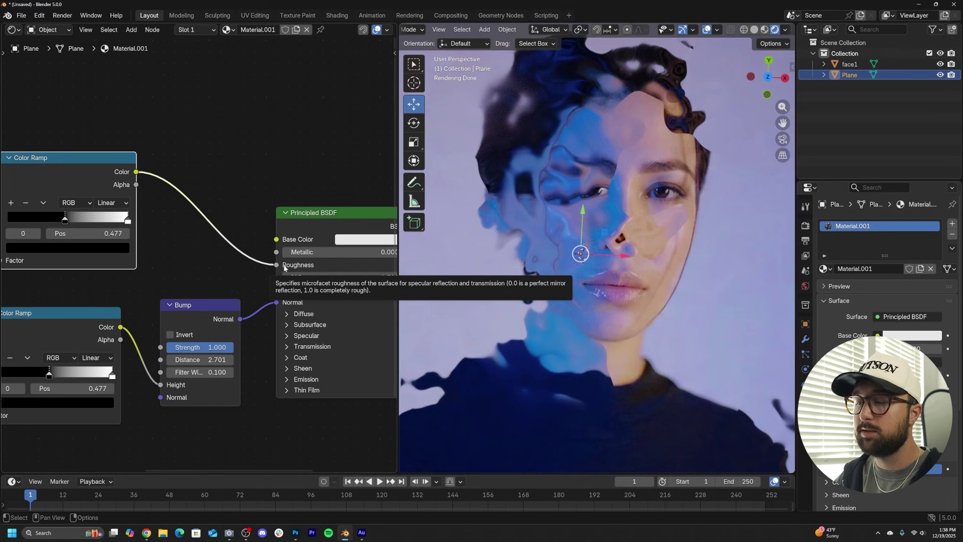
Step: Tighten the roughness Color Ramp by placing its black stop at 0.462 and its white stop at 0.528
middle_click_drag(115, 233, 167, 232)
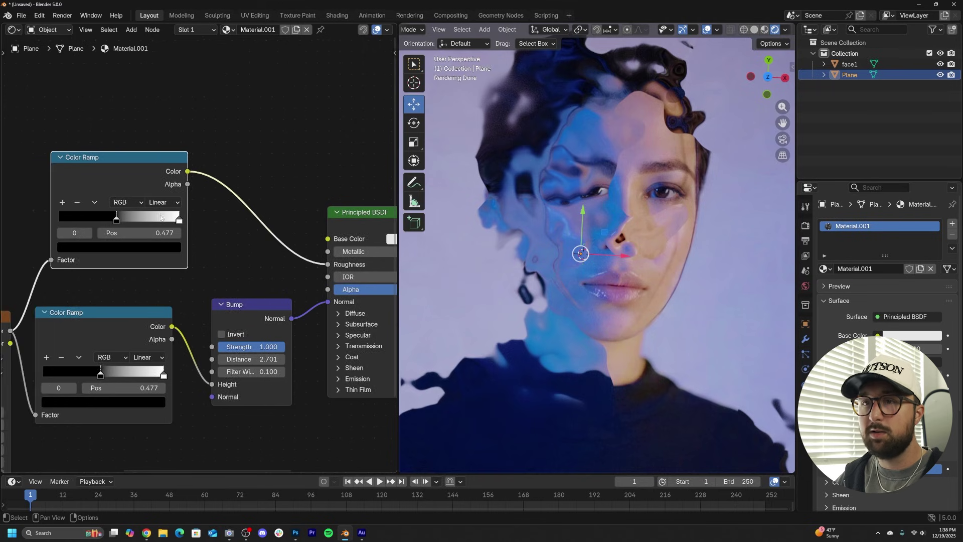
left_click_drag(178, 220, 41, 223)
left_click_drag(116, 221, 193, 227)
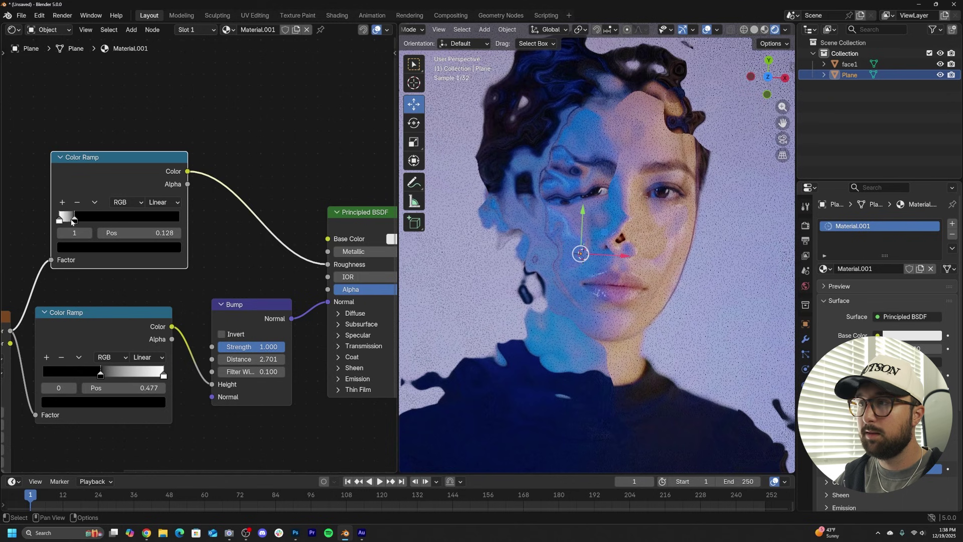
left_click_drag(59, 221, 113, 229)
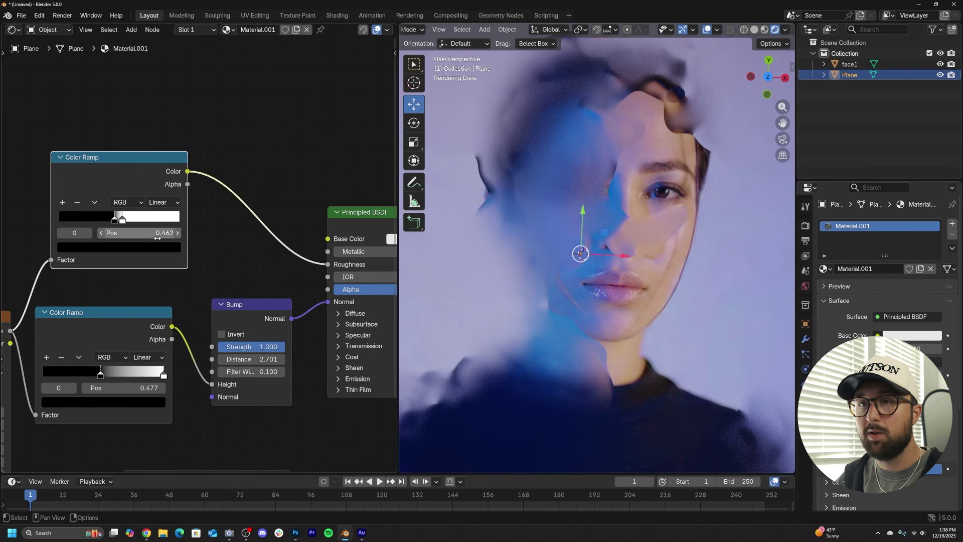
Step: Darken the white stop of the roughness Color Ramp to a light grey
left_click(122, 220)
left_click(144, 249)
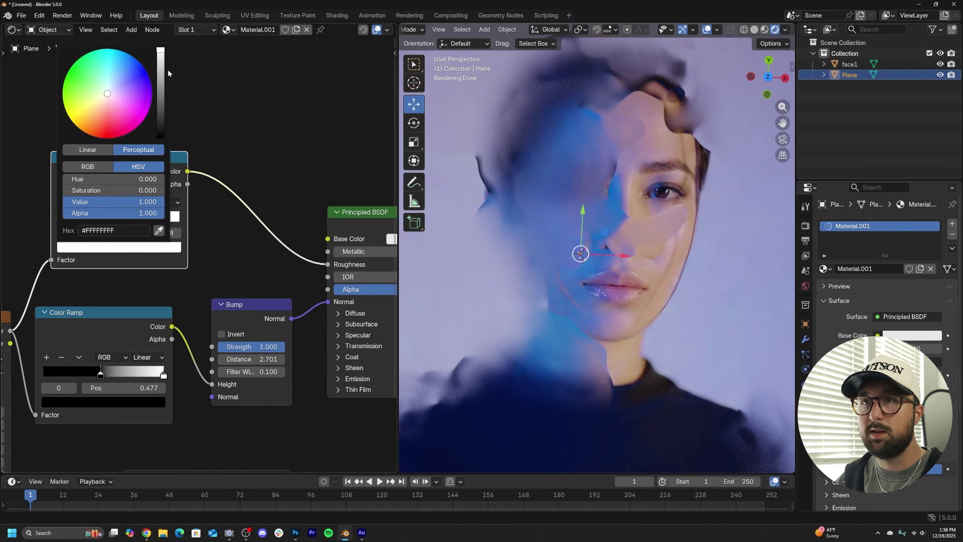
mouse_move(161, 73)
left_mouse_down()
mouse_move(161, 109)
mouse_move(161, 72)
left_mouse_up()
left_click_drag(99, 202, 100, 202)
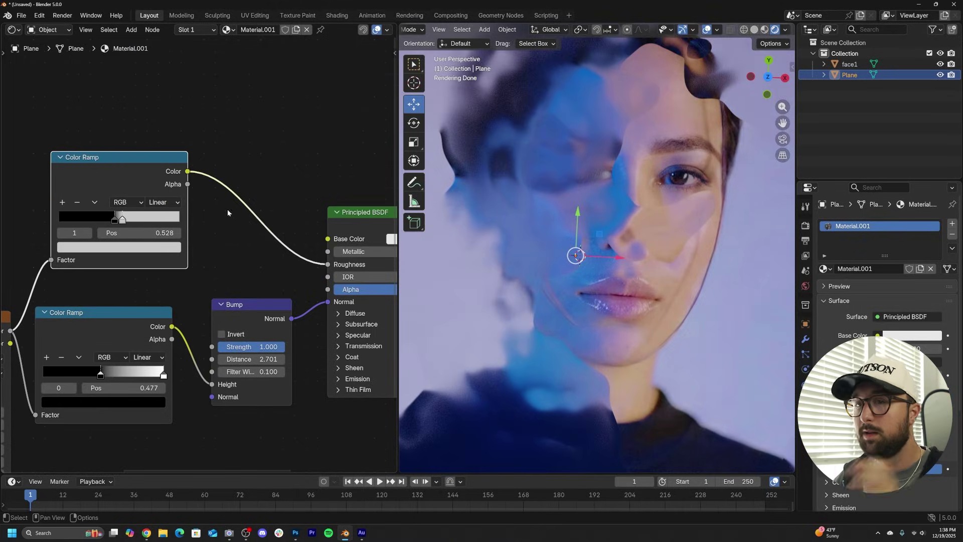
Step: Spread the Texture Coordinate, Mapping and Noise Texture nodes away from the Color Ramps and add a reroute point on the noise Factor links
scroll(228, 209, "down", 3)
middle_click_drag(106, 271, 263, 234)
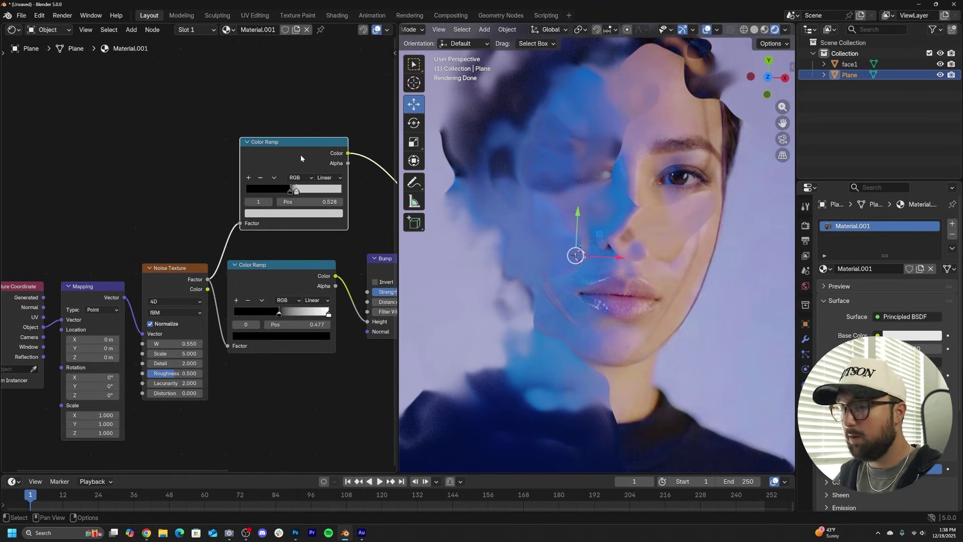
left_click(177, 273)
middle_click_drag(134, 278, 253, 249)
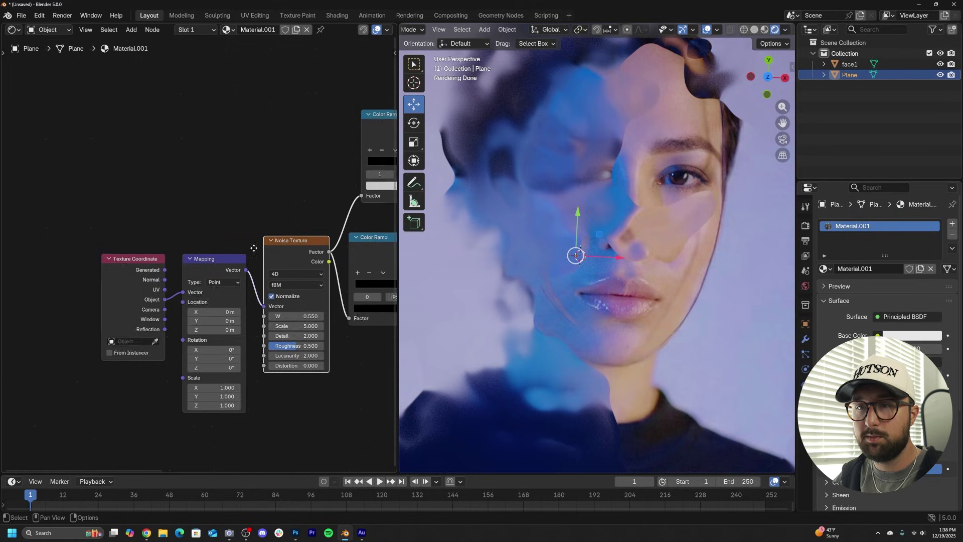
scroll(251, 250, "down", 1)
left_click_drag(214, 227, 115, 311)
left_click_drag(199, 288, 117, 292)
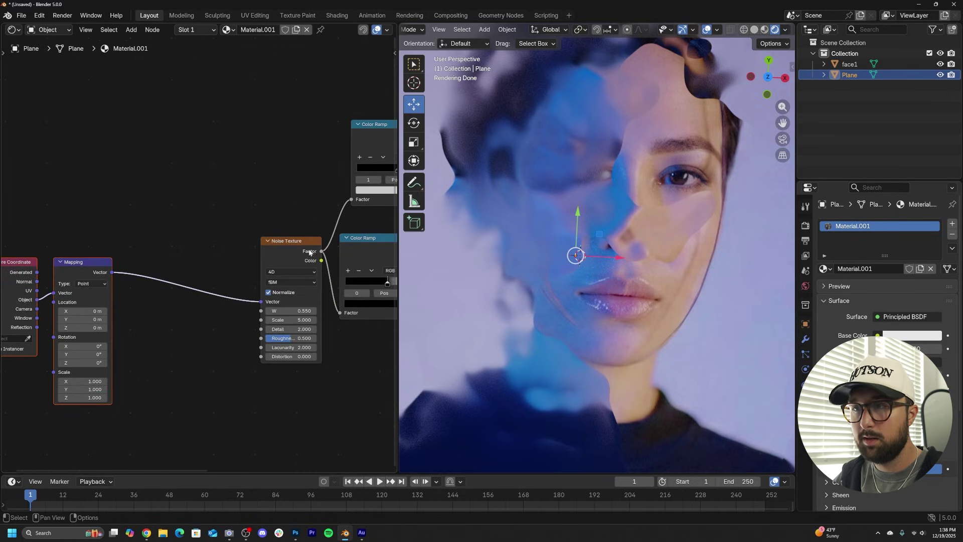
left_click_drag(310, 252, 230, 254)
right_click_drag(267, 293, 268, 293, "shift")
Step: Replace the Noise Texture with a Voronoi Texture, linking the Mapping Vector into it and its Color output to the reroute point
left_click(206, 245)
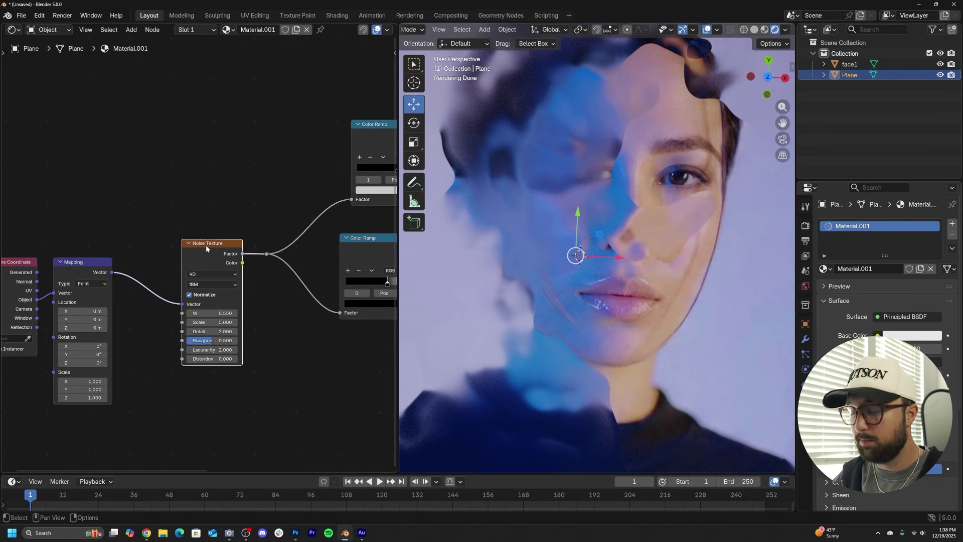
key("x")
key("shift+a")
type("vor")
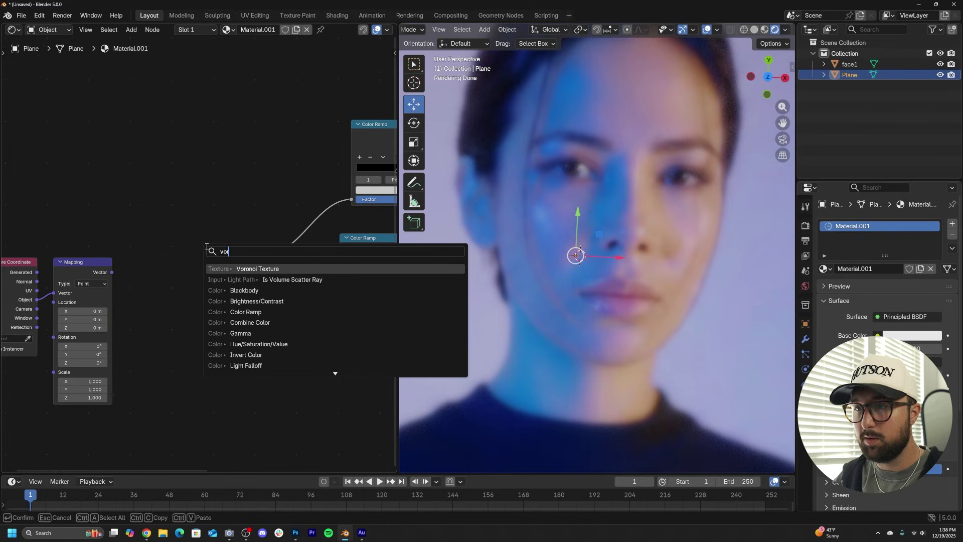
key("Return")
left_click(125, 283)
left_click_drag(112, 272, 119, 275)
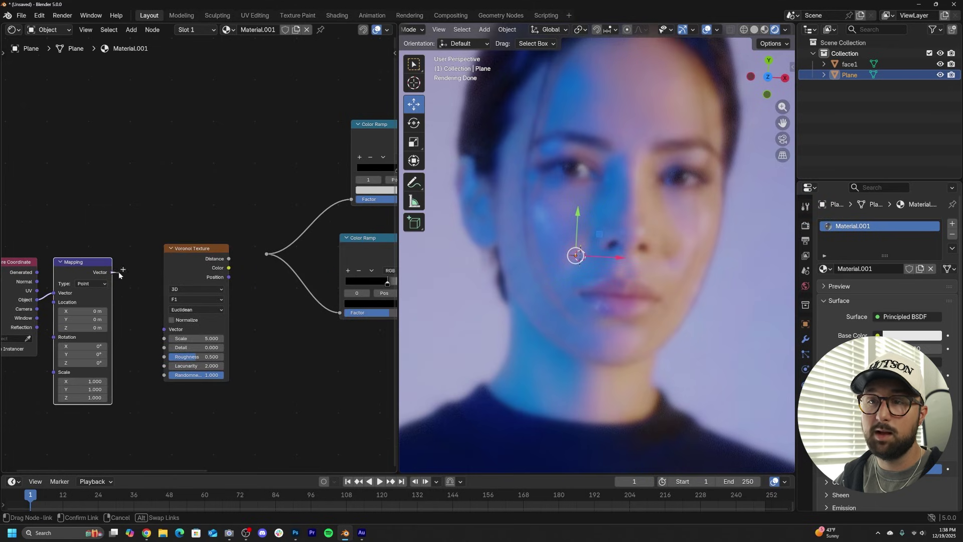
left_click_drag(161, 328, 164, 329)
scroll(261, 240, "up", 2)
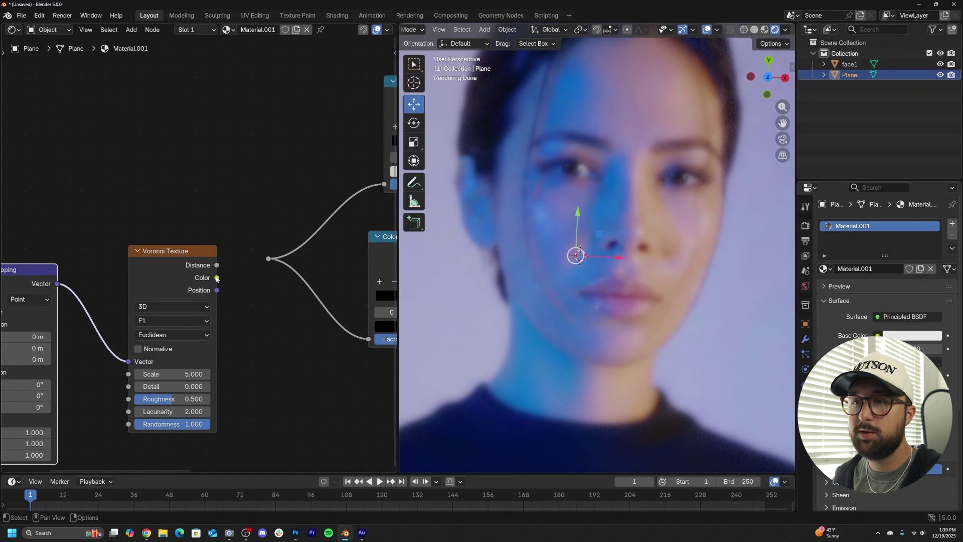
mouse_move(226, 279)
left_mouse_down()
mouse_move(271, 258)
mouse_move(219, 276)
left_mouse_up()
left_click_drag(271, 259, 270, 259)
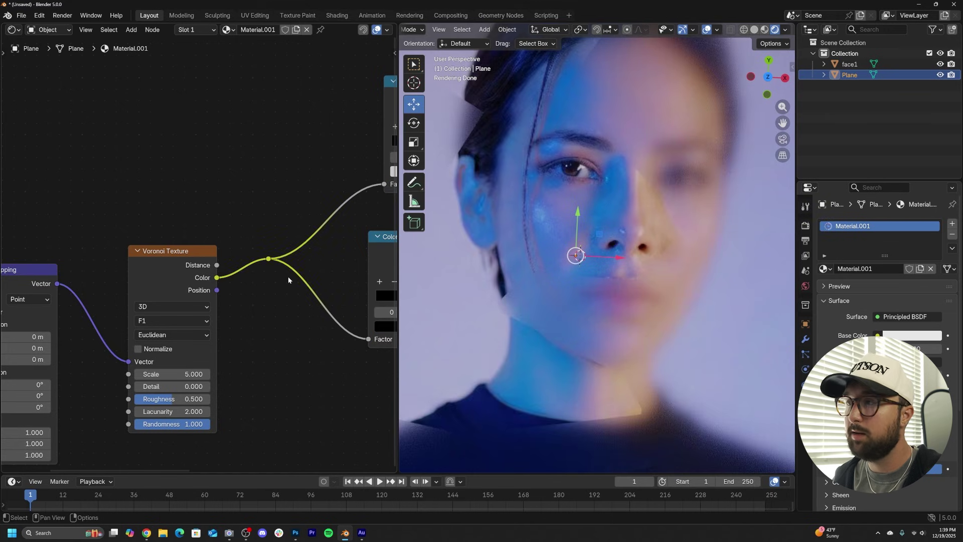
Step: Set the Voronoi Texture's Randomness to 0.000 and its Scale to 14.200
left_click_drag(193, 424, 151, 424)
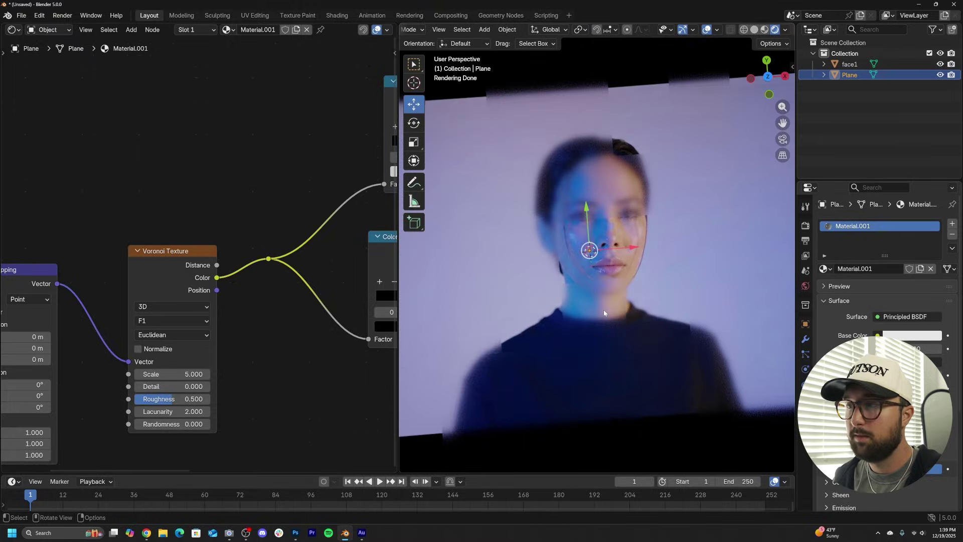
scroll(596, 307, "up", 3)
left_click_drag(175, 374, 295, 320)
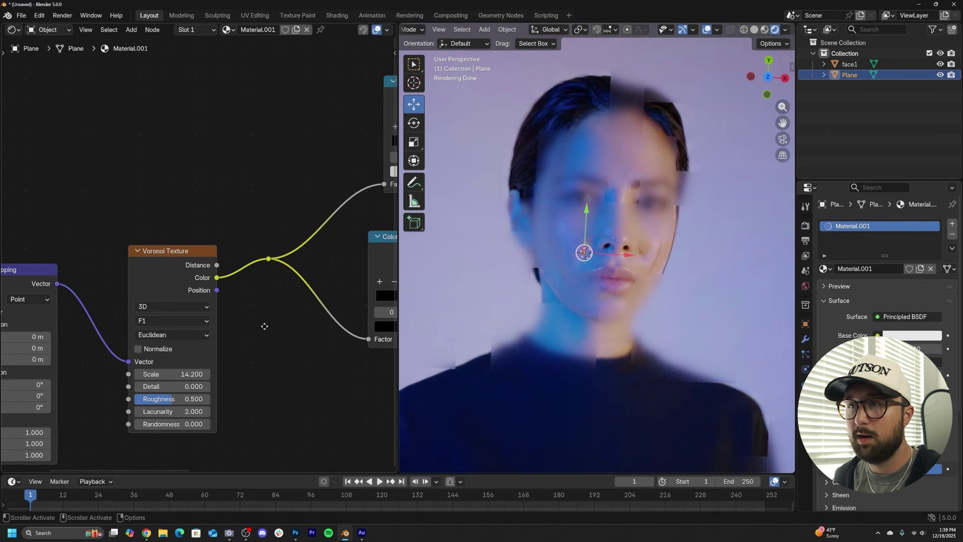
Step: Change the light stop of the roughness Color Ramp to pure white
middle_click_drag(265, 326, 80, 329)
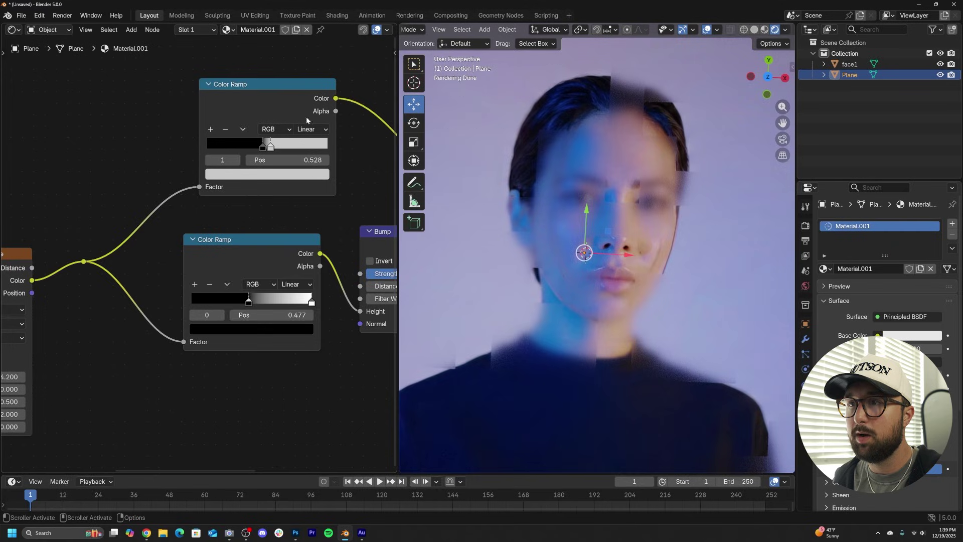
left_click(302, 180)
left_click_drag(311, 227, 309, 186)
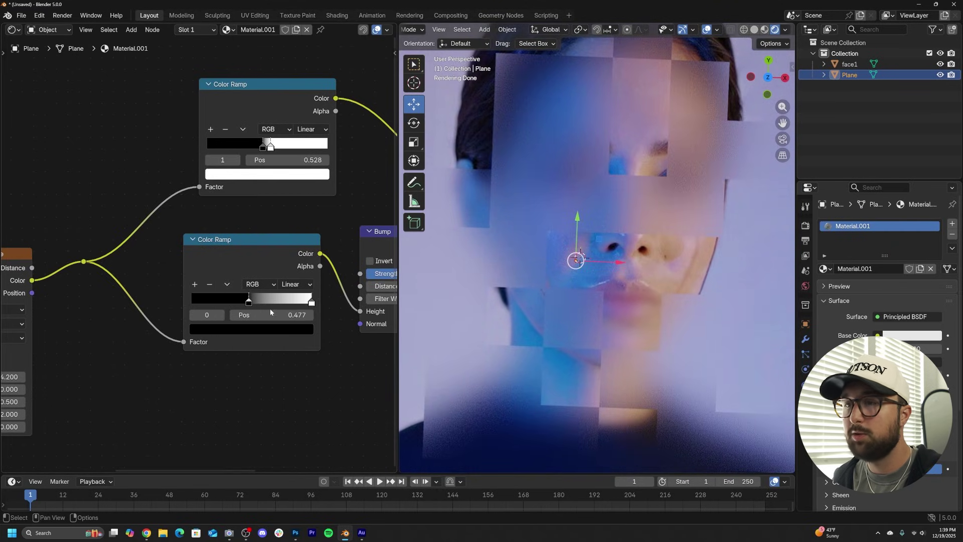
Step: Move the black stop of the Color Ramp feeding the Bump to position 0.000
middle_click_drag(295, 307, 207, 287)
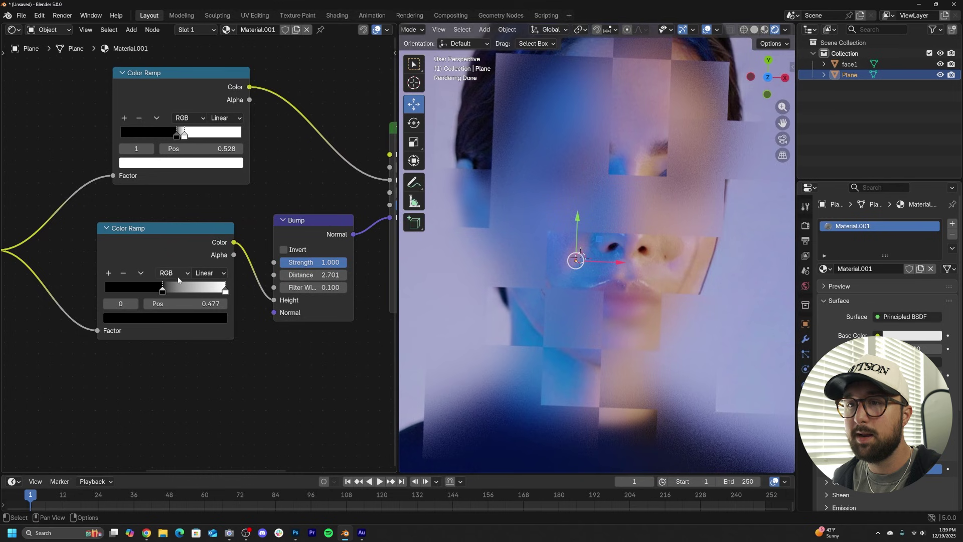
left_click_drag(162, 294, 80, 288)
middle_click_drag(17, 313, 94, 288)
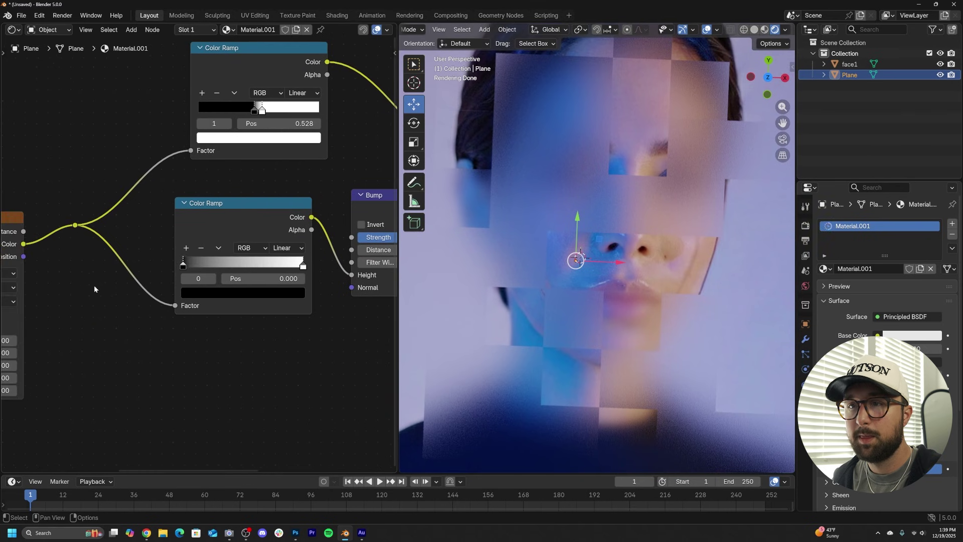
left_click_drag(186, 269, 174, 269)
Step: Set the Bump node's Filter Width to 1.040 and view the portrait from the top
middle_click_drag(321, 251, 196, 267)
scroll(199, 263, "up", 3)
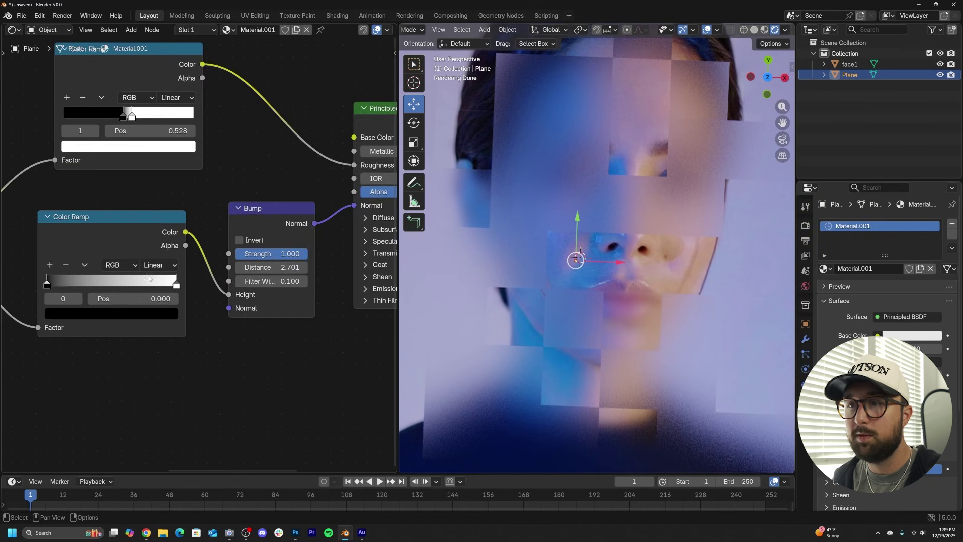
mouse_move(288, 286)
left_mouse_down()
mouse_move(325, 285)
mouse_move(271, 286)
mouse_move(296, 285)
left_mouse_up()
key("grave")
left_click(566, 166)
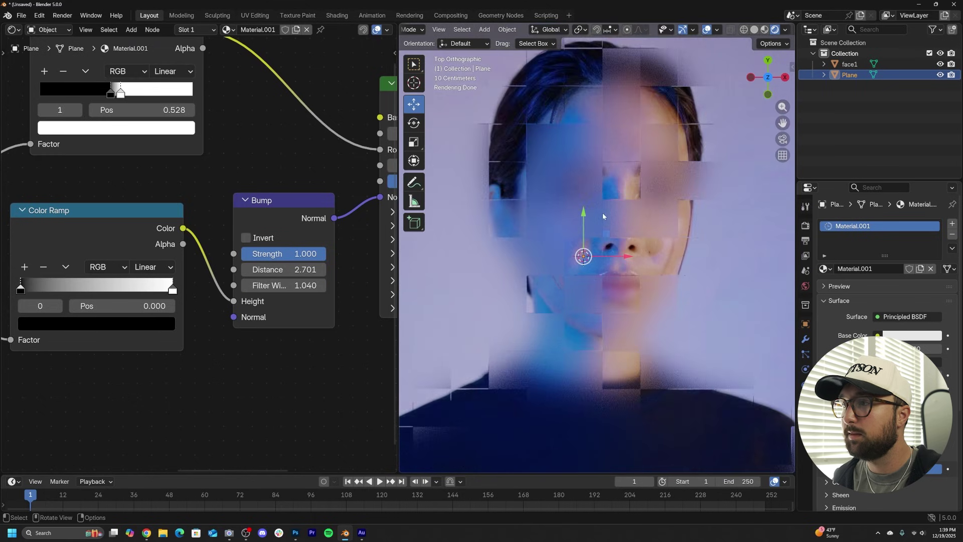
Step: Set the Bump node's Filter Width to 10.000 and inspect the tile edges close up
scroll(621, 248, "up", 7)
middle_click_drag(653, 40, 618, 265, "shift")
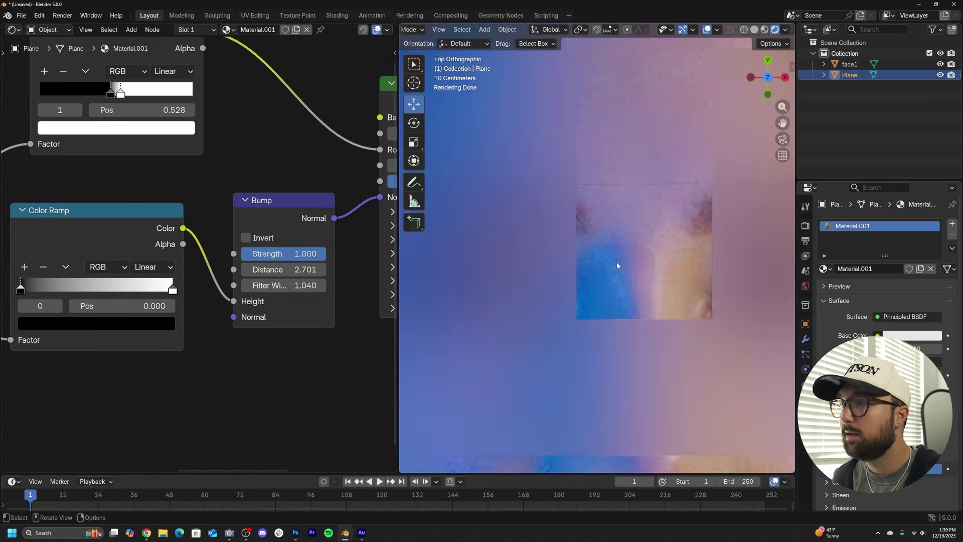
left_click(284, 285)
type("10")
key("Return")
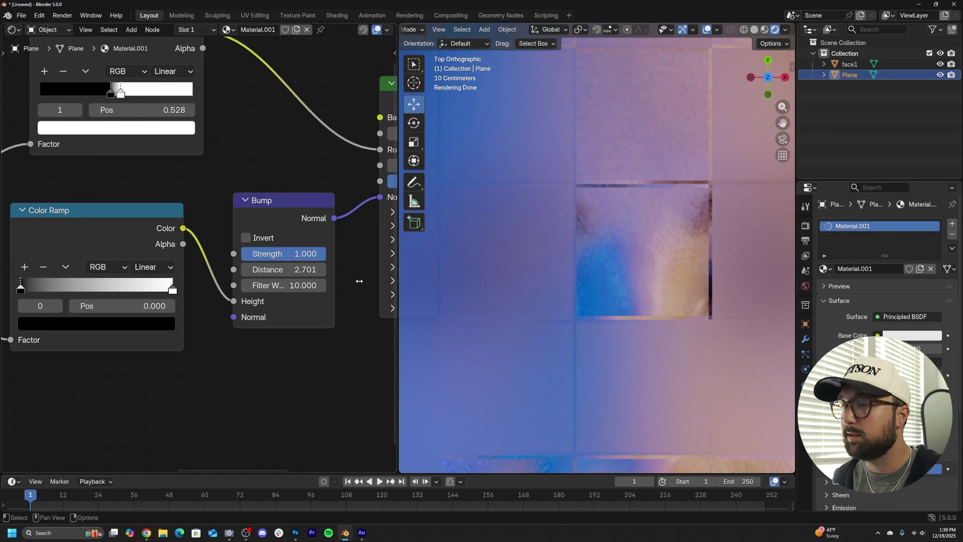
scroll(522, 291, "up", 2)
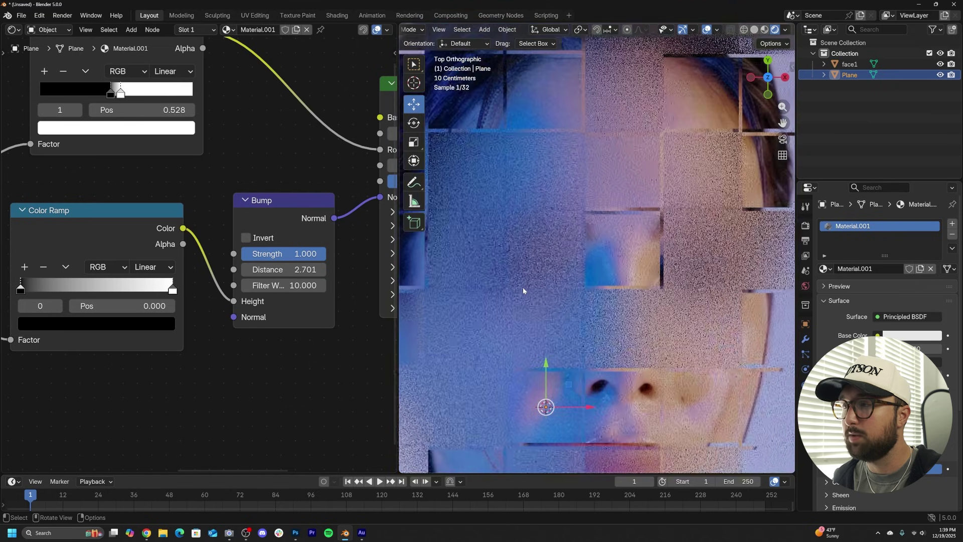
Step: Set the Bump node's Filter Width to 2.880 and view the whole portrait
left_click_drag(296, 285, 252, 285)
scroll(665, 305, "down", 3)
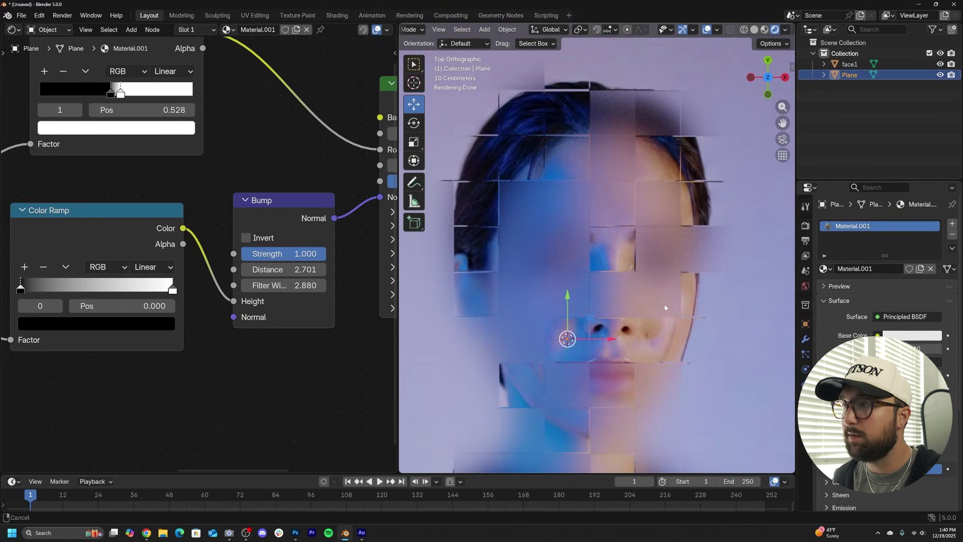
scroll(665, 306, "up", 2)
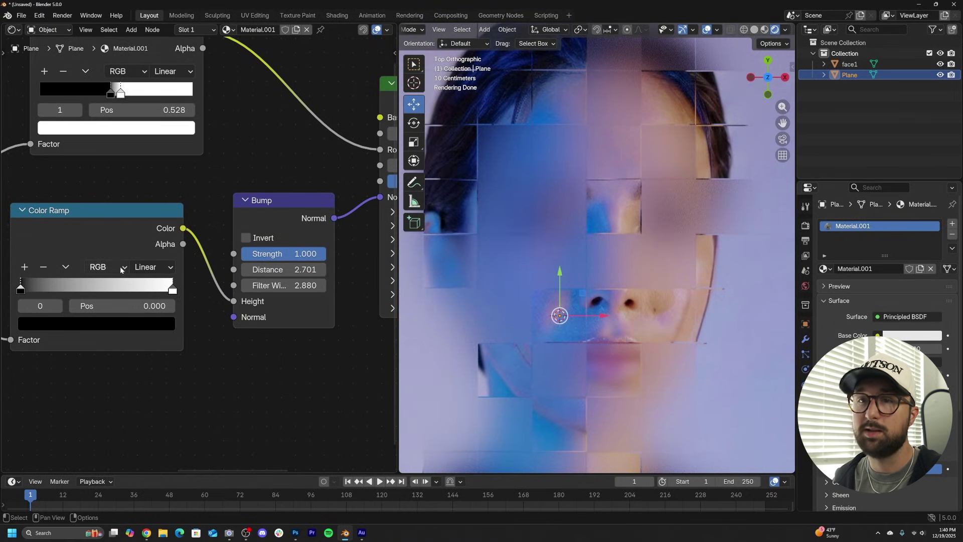
Step: Switch the Voronoi Texture to 4D and set its W value to 0.890
middle_click_drag(120, 270, 60, 216)
left_click(88, 243)
left_click(75, 319)
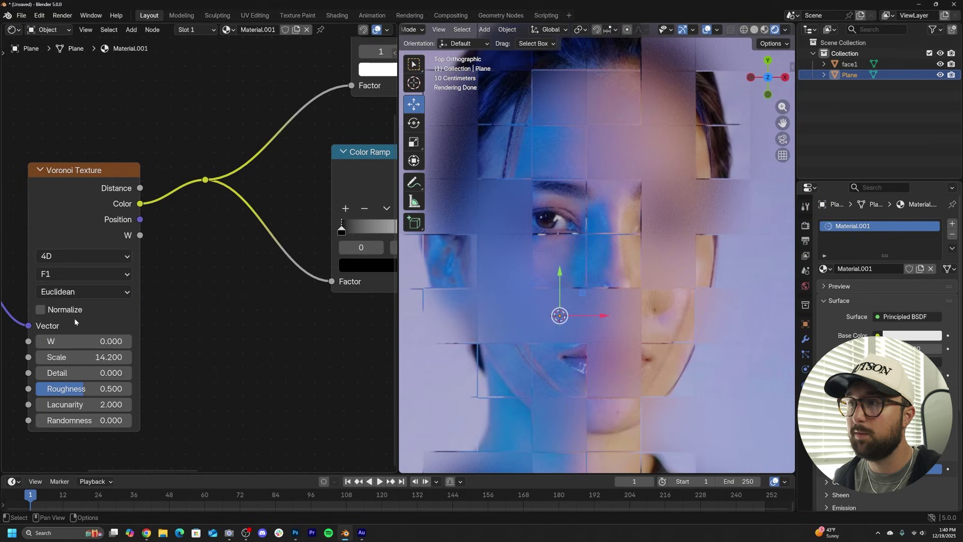
mouse_move(83, 341)
left_mouse_down()
mouse_move(116, 341)
mouse_move(84, 335)
left_mouse_up()
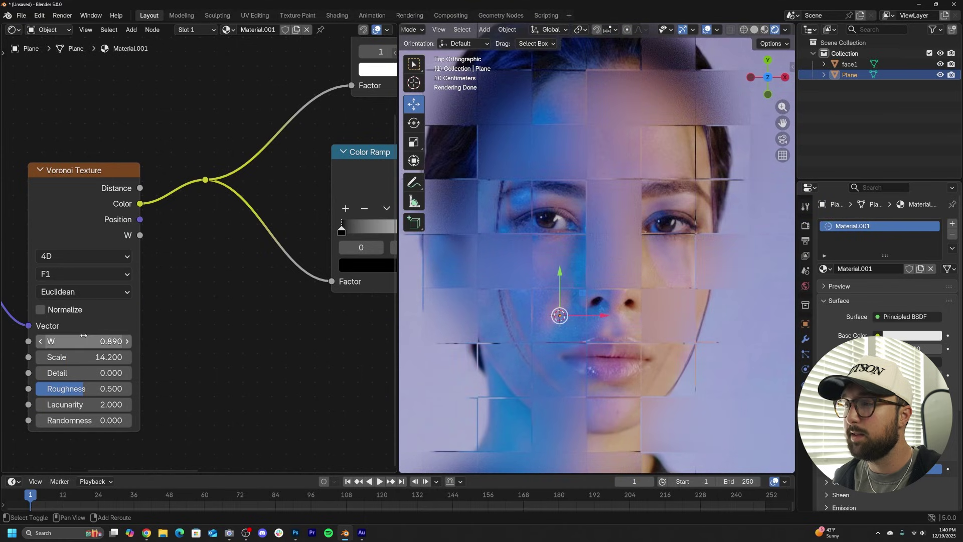
Step: Widen the roughness Color Ramp's gradient by moving the white stop further right and the black stop to position 0.438
middle_click_drag(296, 227, 123, 350)
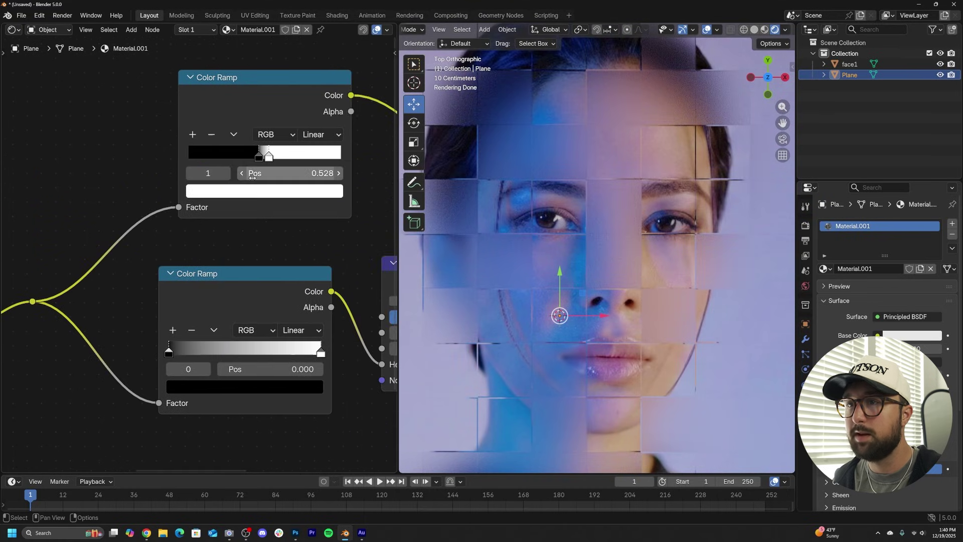
left_click_drag(258, 156, 307, 157)
left_click_drag(223, 157, 255, 160)
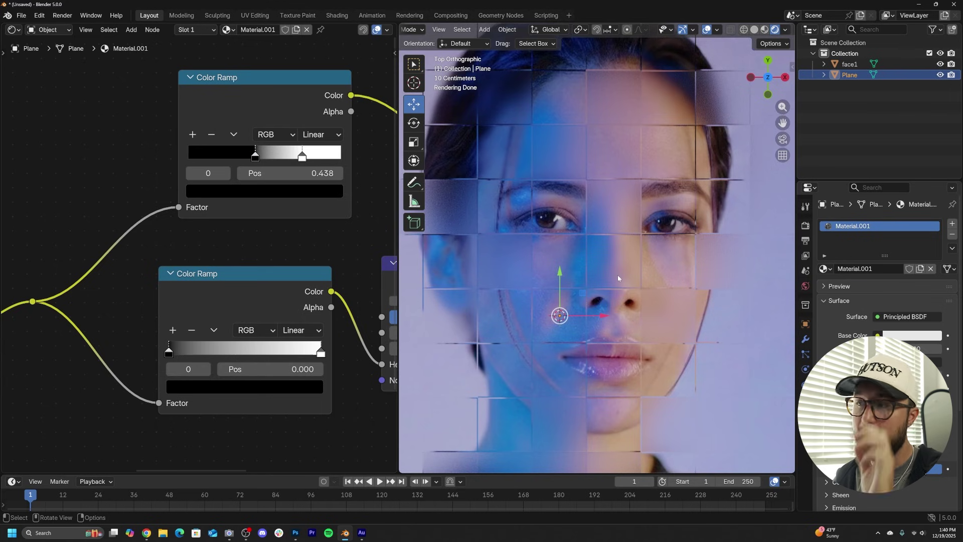
Step: Try a W value of -0.170 on the Voronoi Texture, undo it, and set the texture's Scale to 9.870
middle_click_drag(152, 346, 354, 301)
left_click_drag(118, 422, 68, 422)
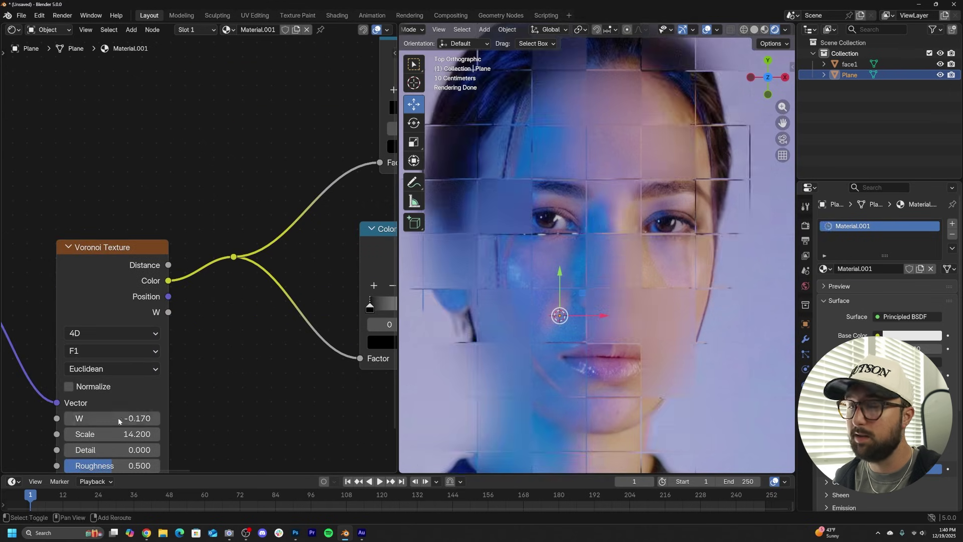
key("ctrl+z")
left_click_drag(124, 433, 15, 433)
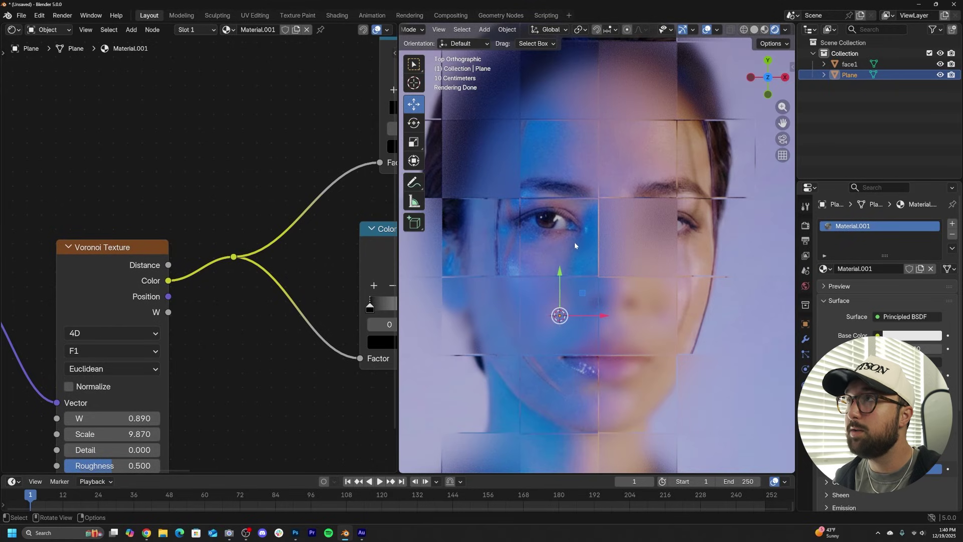
Step: Switch the viewport to Solid shading, widen it against the node editor, and view the two planes from below
middle_click_drag(576, 239, 615, 267)
scroll(601, 243, "down", 2)
scroll(617, 270, "down", 2)
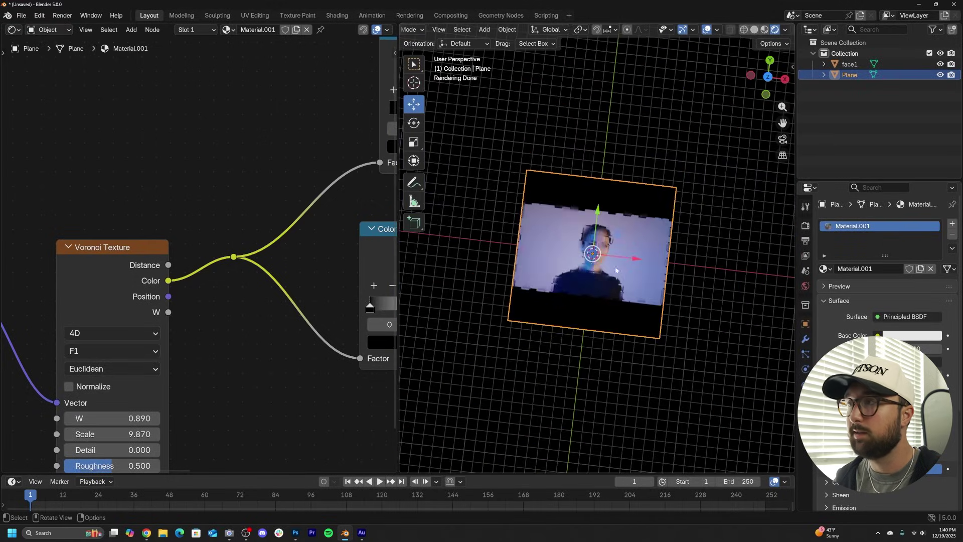
left_click(755, 30)
middle_click_drag(638, 155, 641, 192)
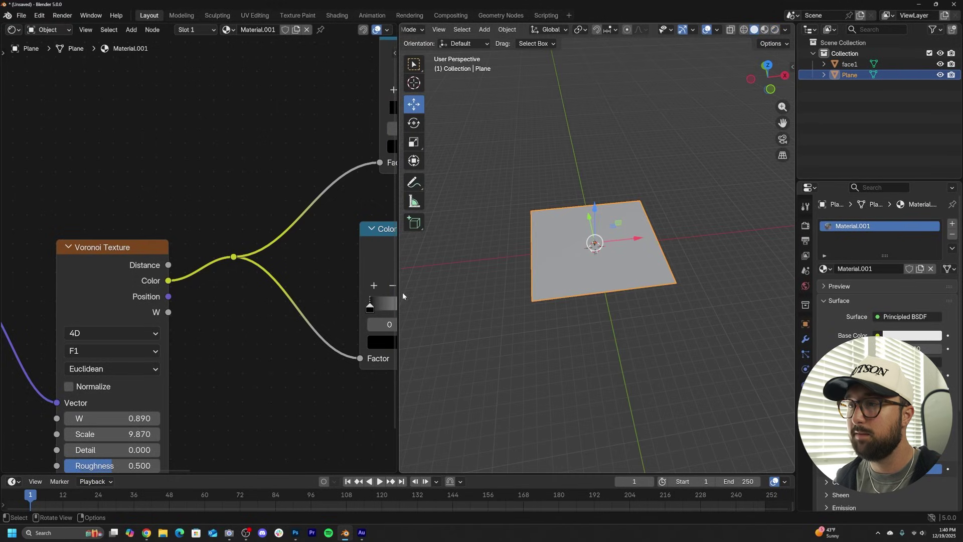
left_click_drag(399, 296, 260, 289)
middle_click_drag(511, 291, 501, 185)
scroll(522, 228, "up", 4)
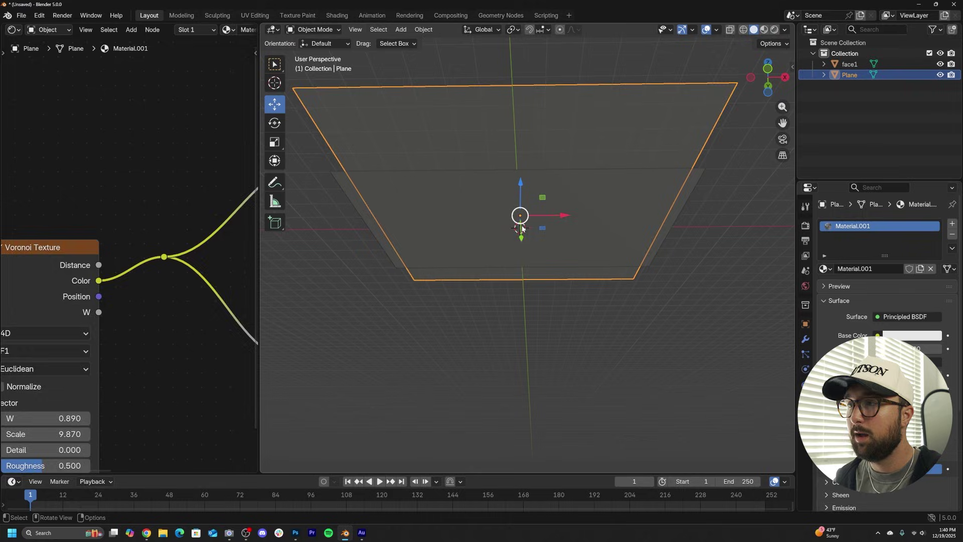
Step: Delete the face1 image plane beneath the glass plane
left_click(593, 224)
key("F12")
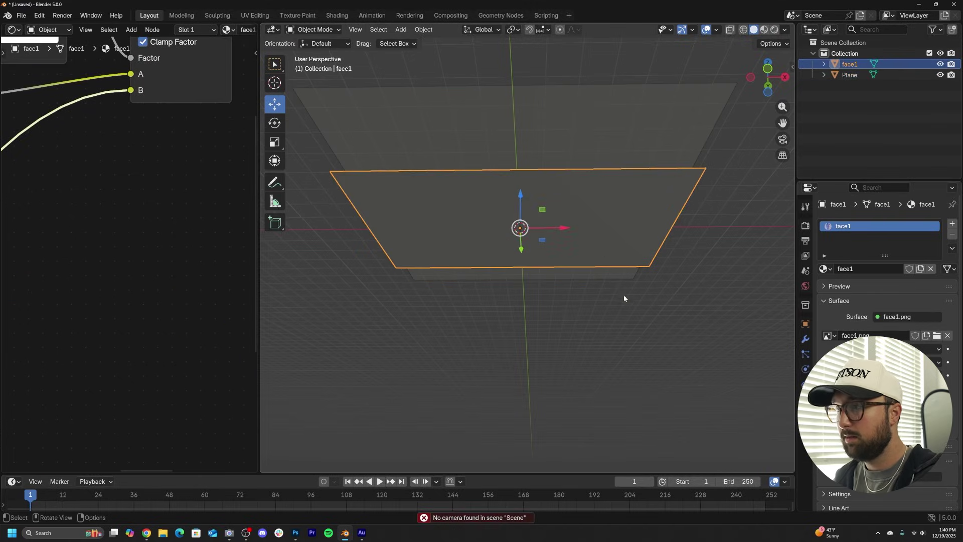
key("Delete")
Step: Add a Text object at the scene's origin and view it from above
middle_click_drag(603, 255, 531, 300)
key("shift+a")
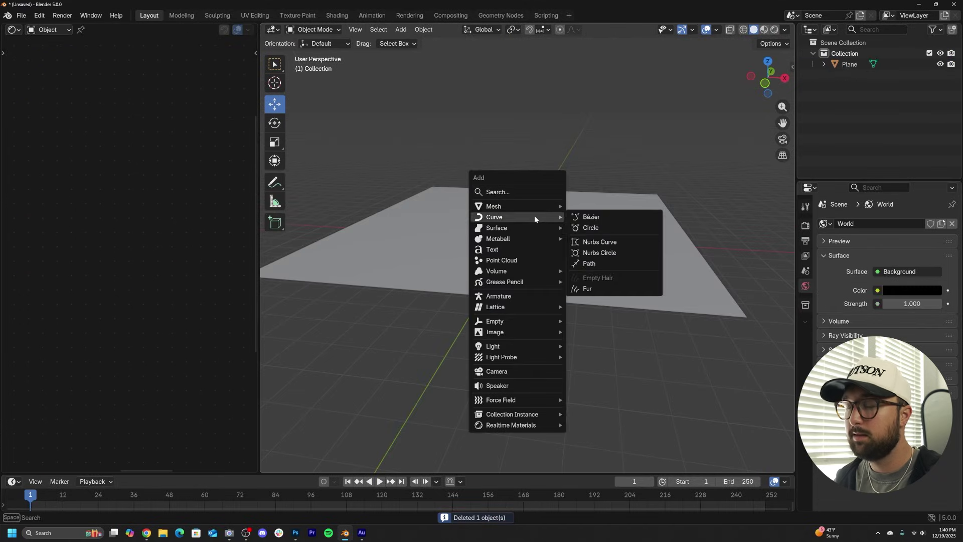
left_click(522, 250)
middle_click_drag(522, 248, 558, 315)
key("grave")
key("grave")
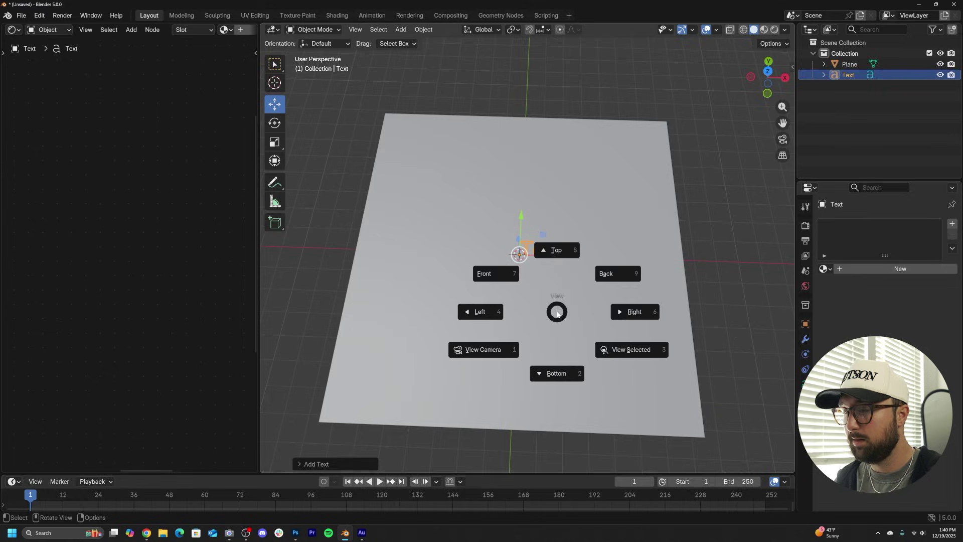
Step: Replace the default text with LOST split over two lines, LO above ST
key("Tab")
scroll(558, 311, "up", 4)
key("BackSpace")
key("BackSpace")
key("BackSpace")
key("BackSpace")
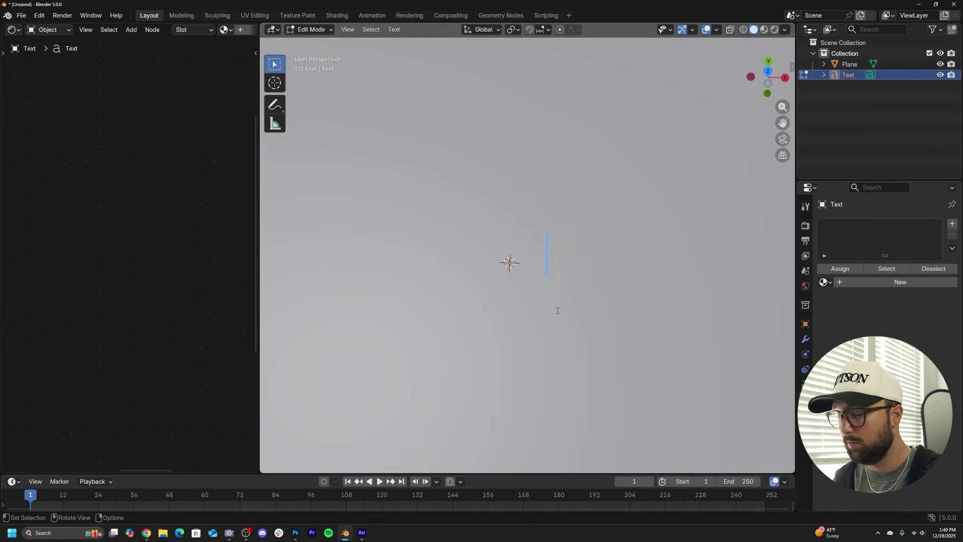
key("Return")
type("st")
key("Tab")
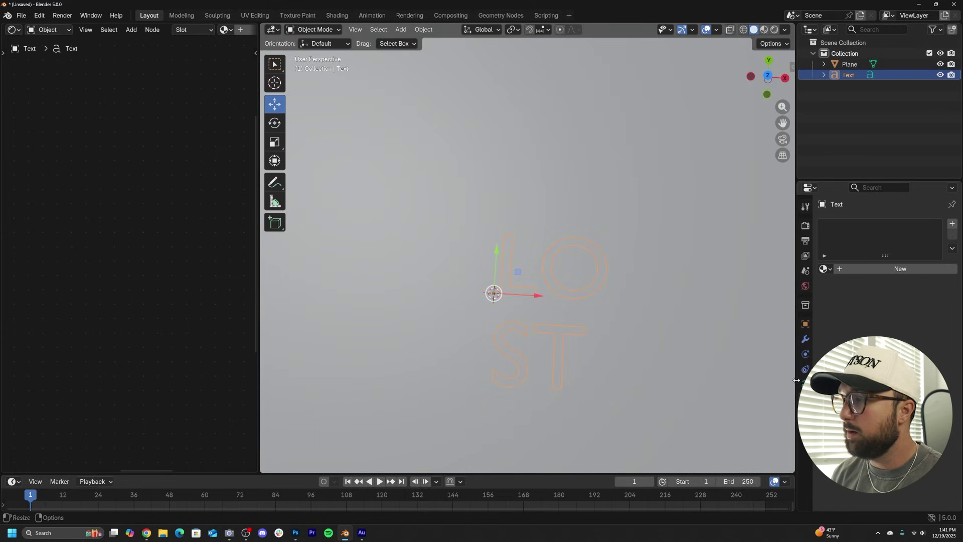
Step: Align the text to Center horizontally and Middle vertically, and set its Line Spacing to 0.560
left_click(806, 383)
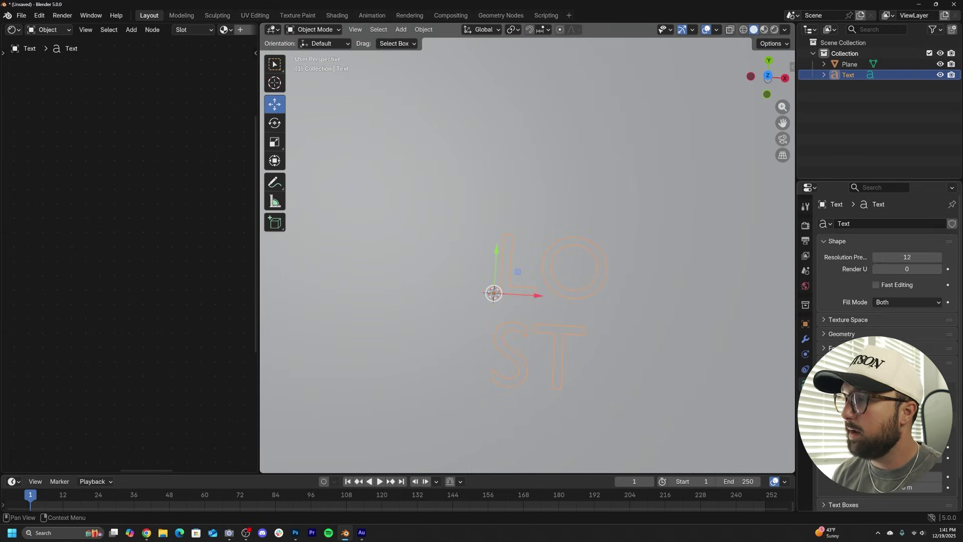
left_click(903, 381)
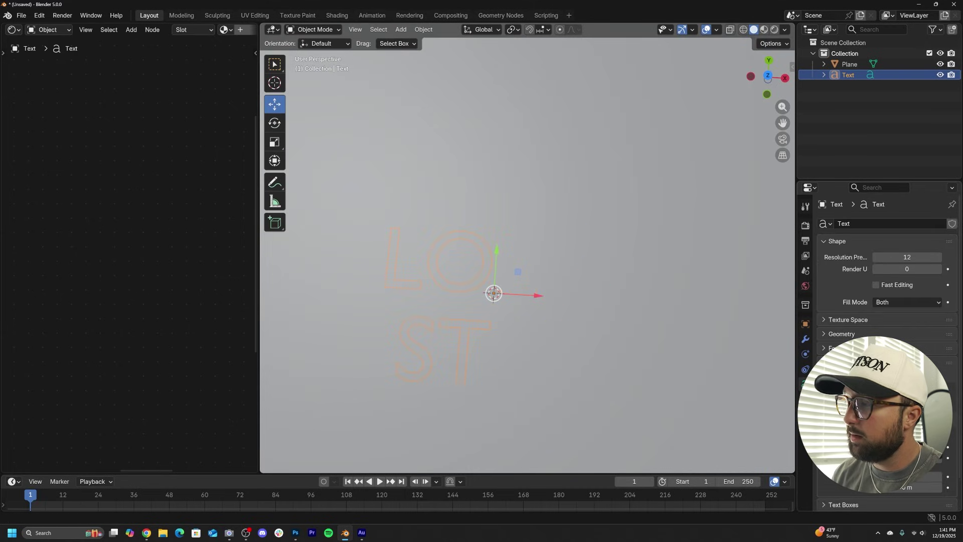
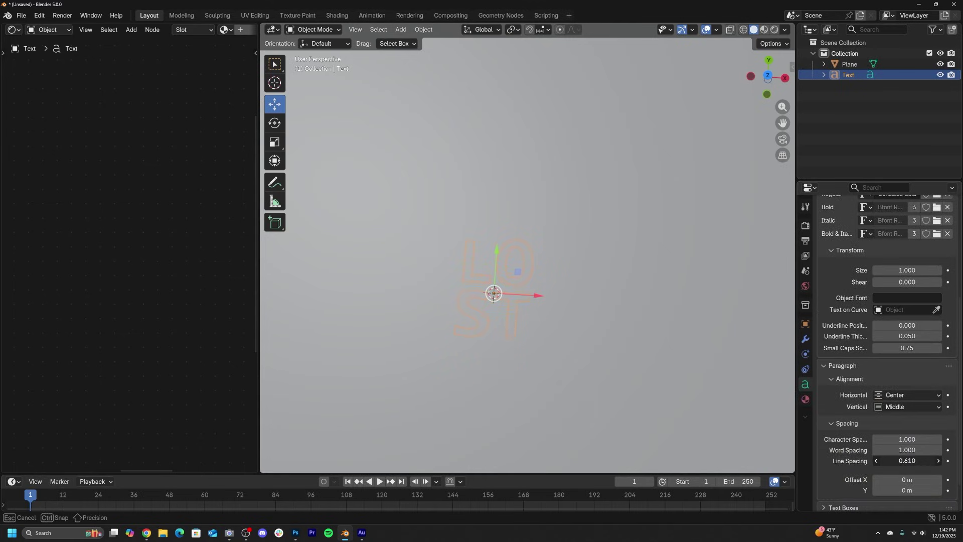
left_click_drag(907, 460, 861, 440)
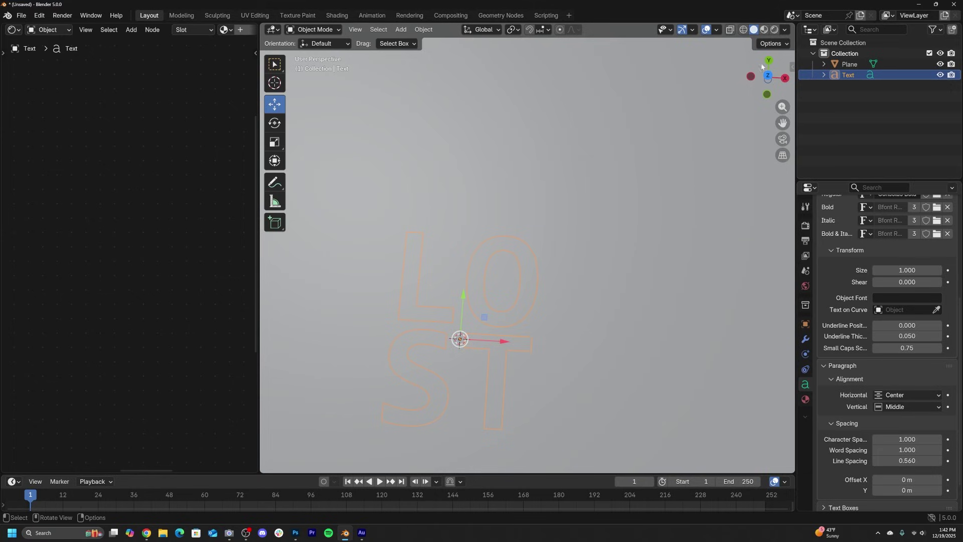
Step: Switch the viewport to rendered shading and give the text a new material with an Emission surface
left_click(775, 29)
scroll(551, 332, "down", 4)
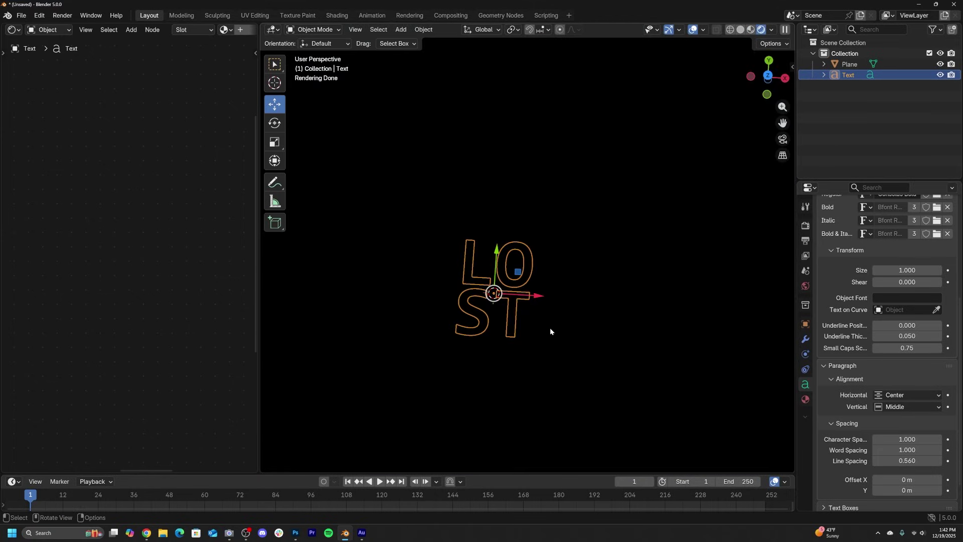
left_click(806, 399)
left_click(899, 269)
left_click(907, 316)
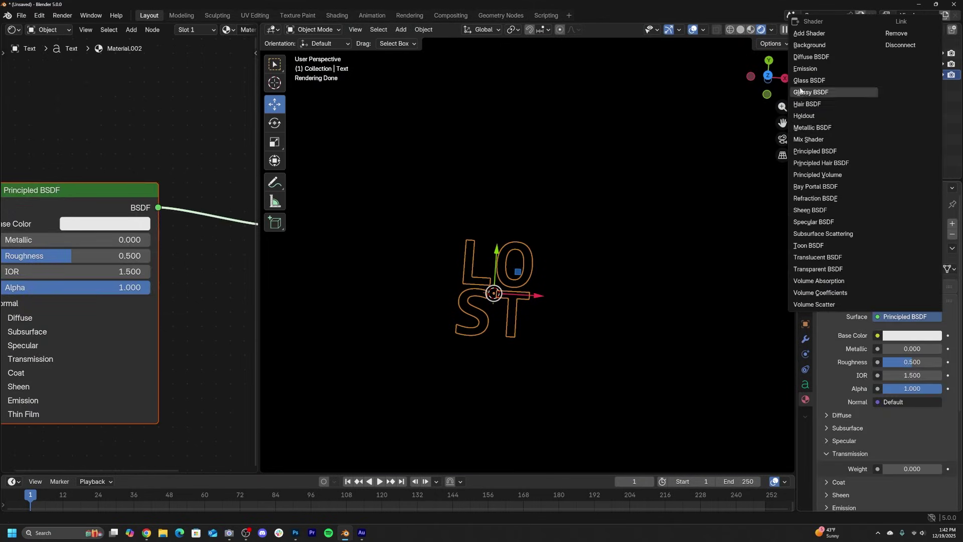
left_click(805, 69)
Step: Scale the LOST text up to several times its size and hide the viewport overlays
key("s")
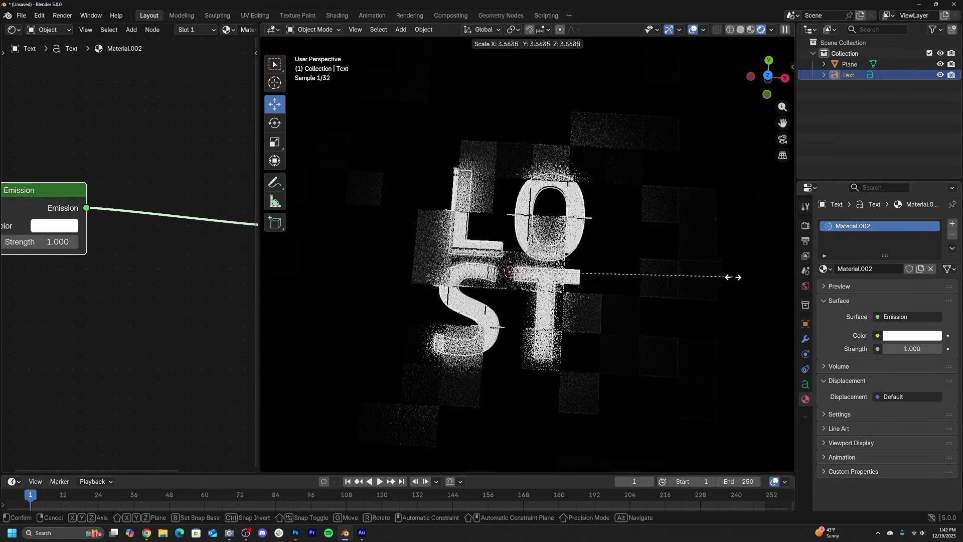
left_click(299, 286)
left_click(692, 30)
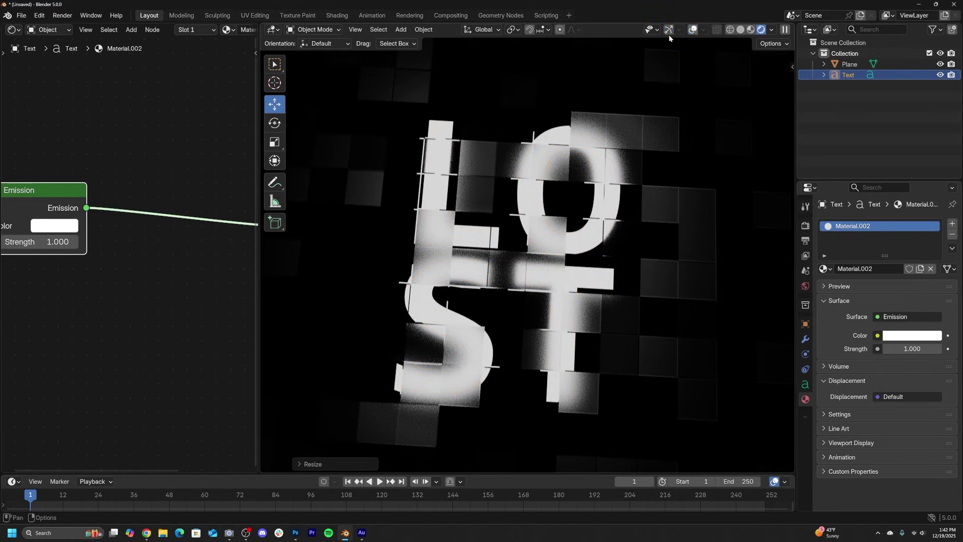
scroll(549, 330, "up", 6)
scroll(548, 329, "down", 3)
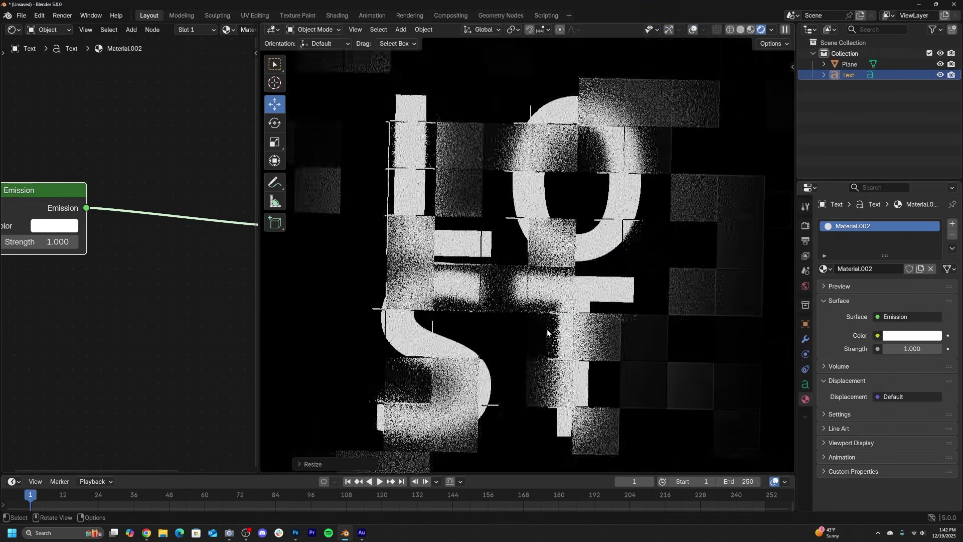
Step: View the scene from the top and set the text material's Emission Strength to 3.000
key("grave")
left_click(549, 270)
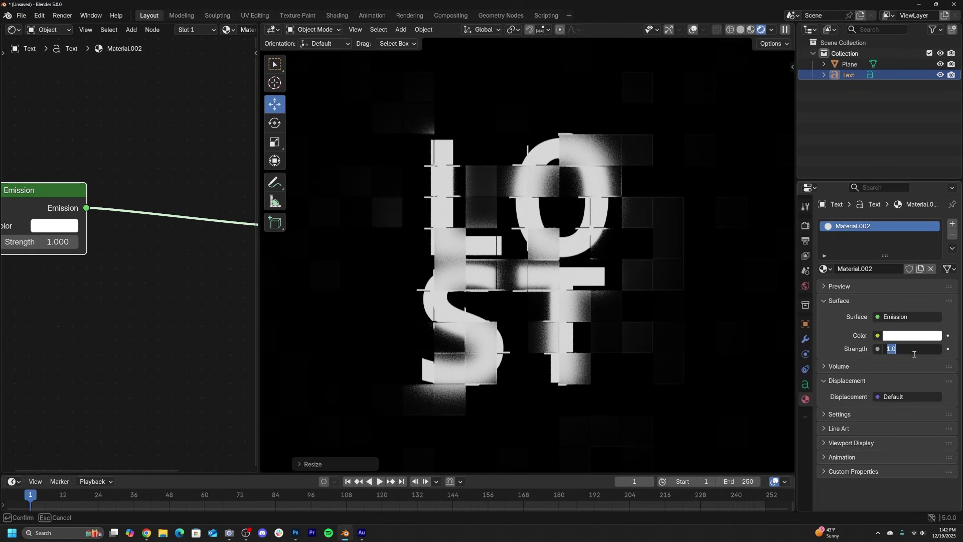
key("Return")
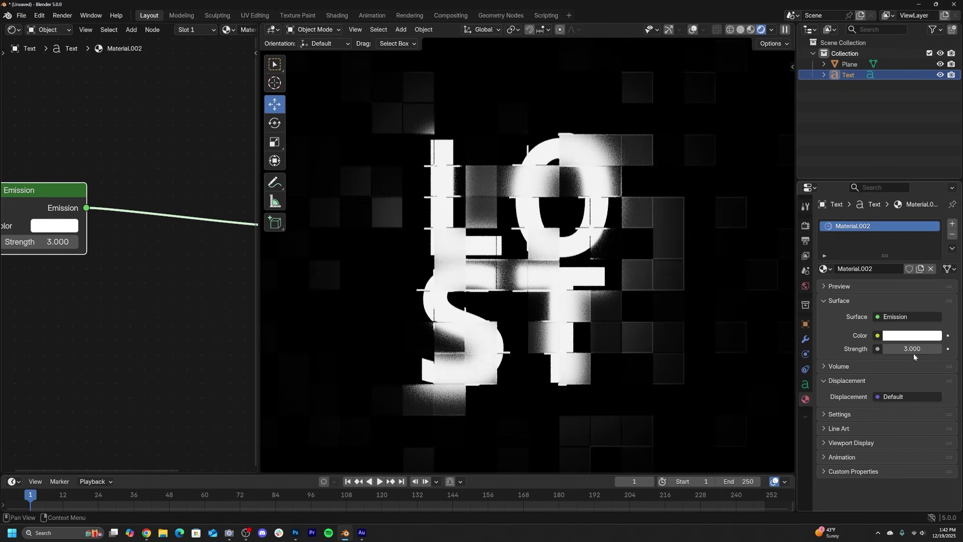
Step: Select the glass plane, widen the node editor, and delete all its material nodes except the Material Output
left_click(674, 345)
left_click_drag(259, 311, 380, 312)
scroll(283, 315, "down", 5)
scroll(283, 316, "down", 2)
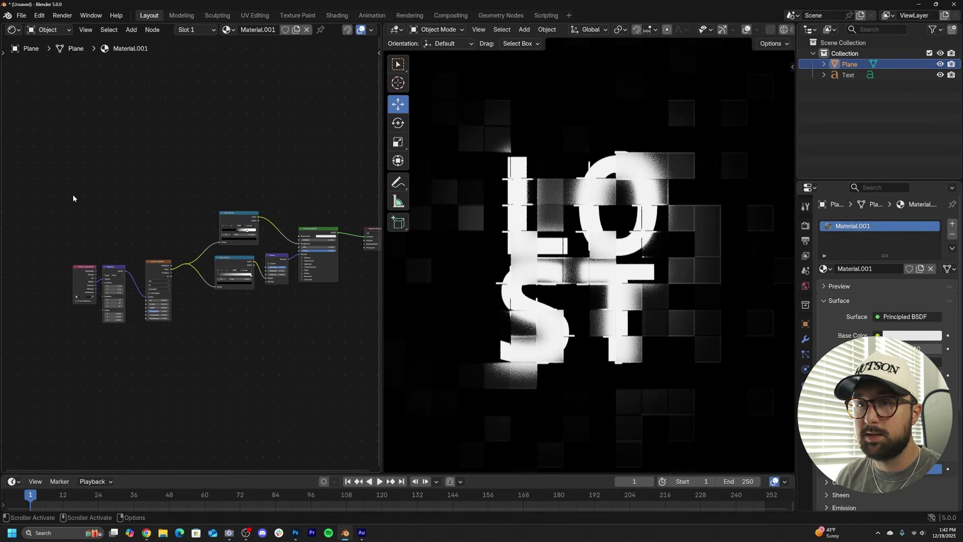
left_click_drag(75, 198, 323, 351)
key("x")
Step: Add a Glass BSDF to the plane's material and connect it to the Material Output's Surface input
scroll(350, 279, "up", 3)
middle_click_drag(350, 279, 196, 300)
scroll(196, 300, "up", 8)
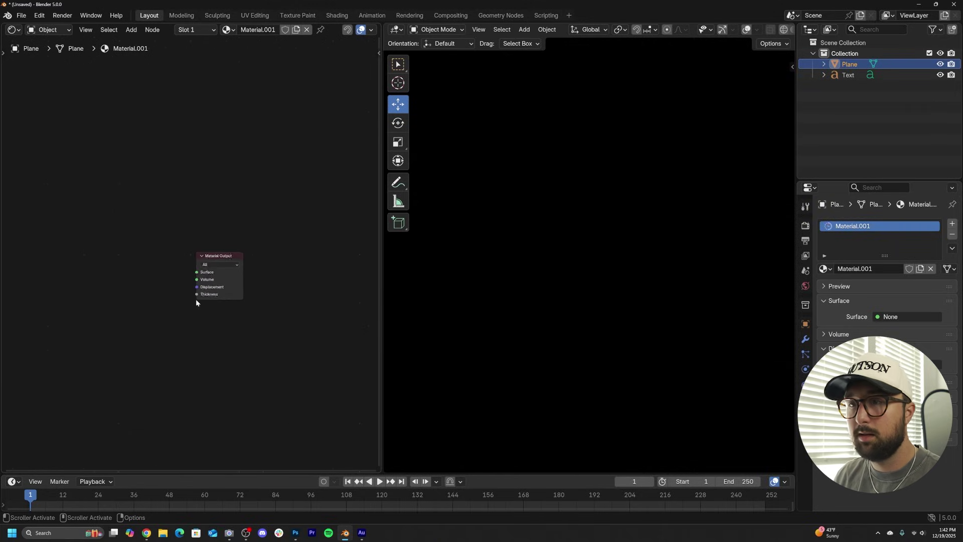
key("shift+a")
left_click(162, 247)
type("GLASS")
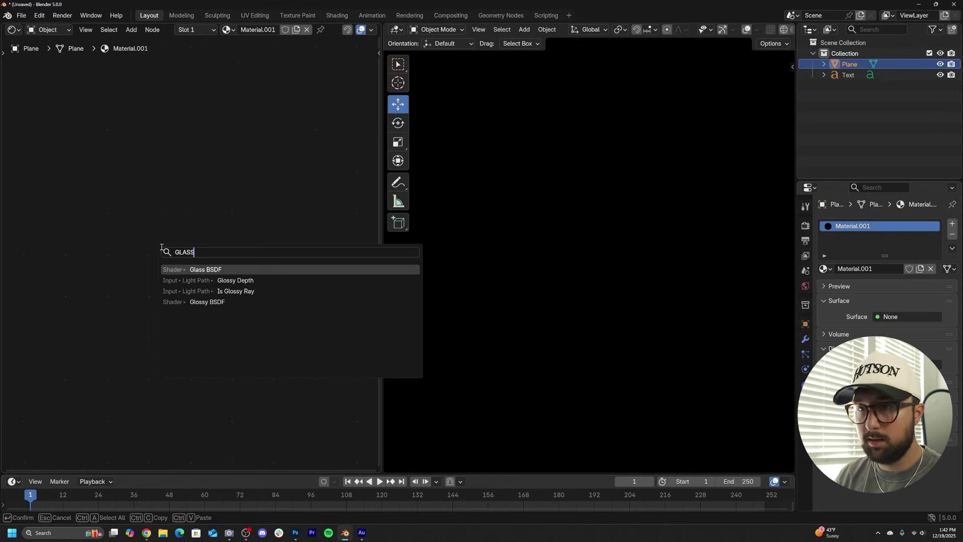
key("Return")
left_click(153, 312)
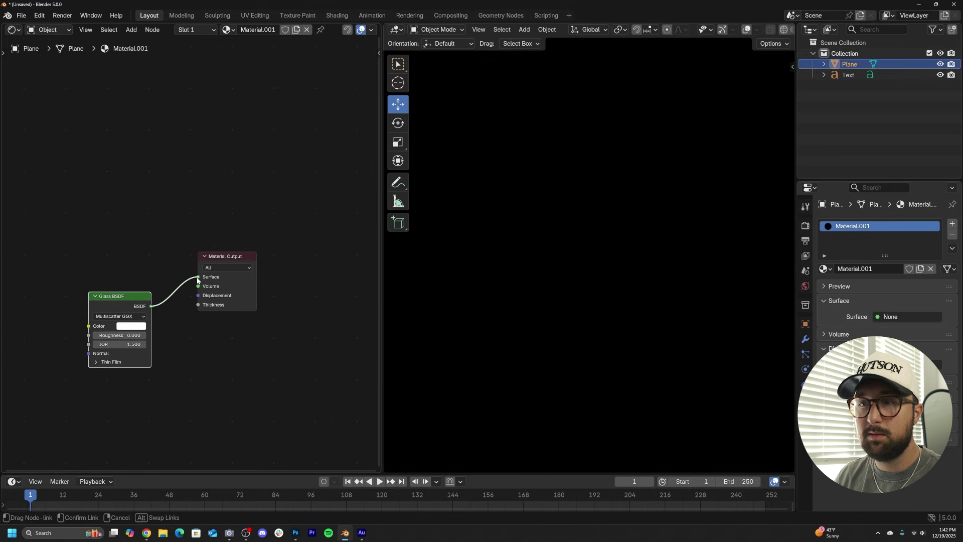
left_click_drag(197, 280, 110, 284)
Step: Add an Add Shader node on the link between the Glass BSDF and the Material Output
key("shift+a")
left_click(200, 223)
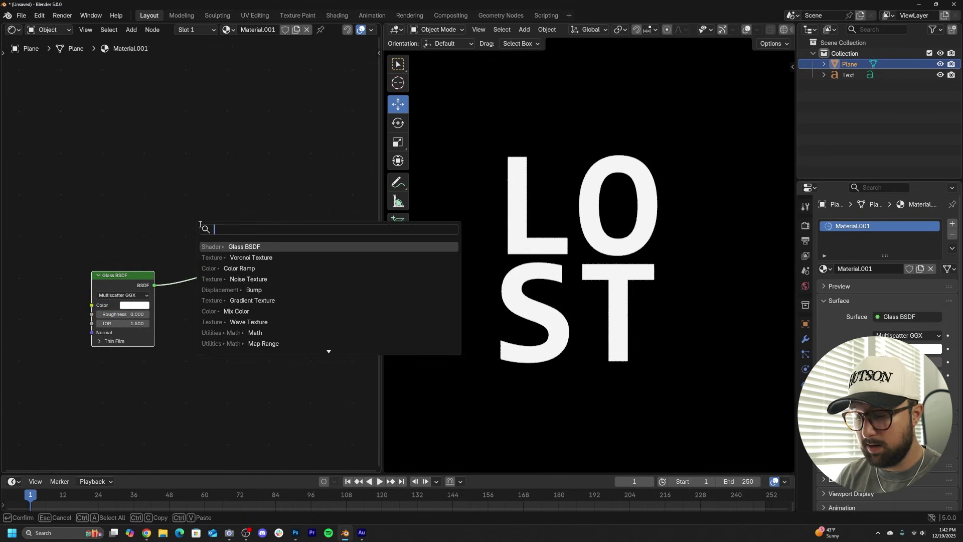
type("ADD")
left_click(232, 278)
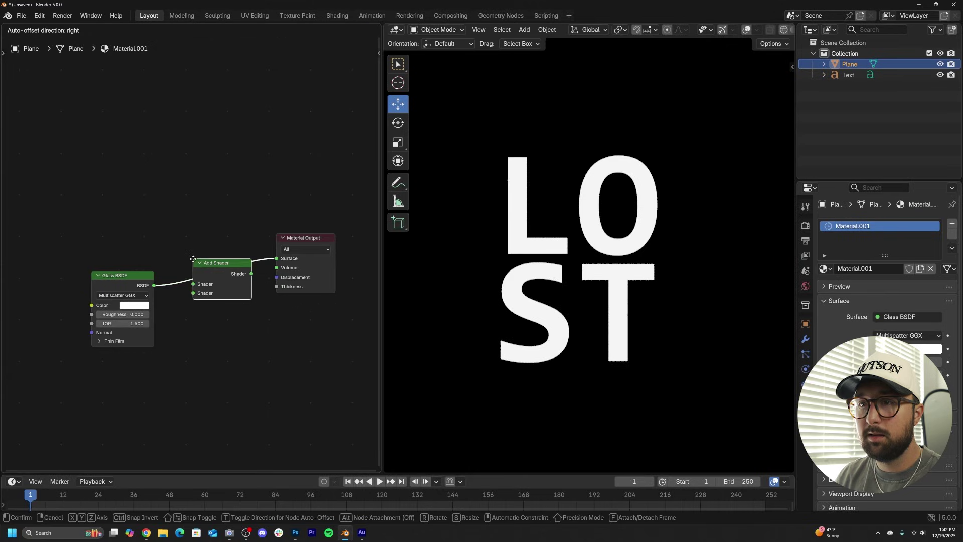
left_click(192, 260)
Step: Move the Glass BSDF clear, duplicate it below, and connect the copy to the Add Shader's second Shader input
left_click_drag(117, 285, 77, 218)
key("shift+d")
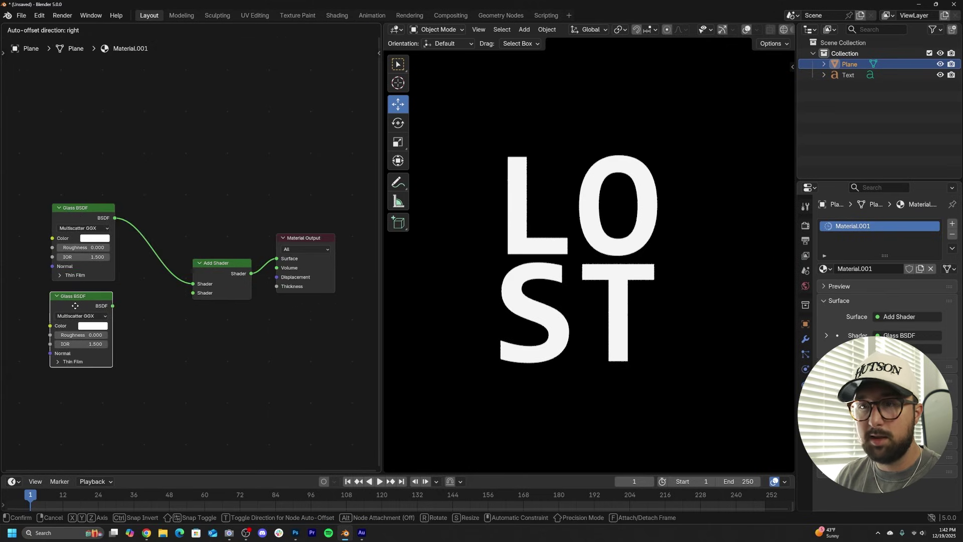
left_click(75, 306)
left_click_drag(113, 306, 198, 294)
Step: Insert a duplicate Add Shader before the Material Output and connect a third Glass BSDF copy to its second Shader input
left_click_drag(209, 268, 157, 264)
key("shift+d")
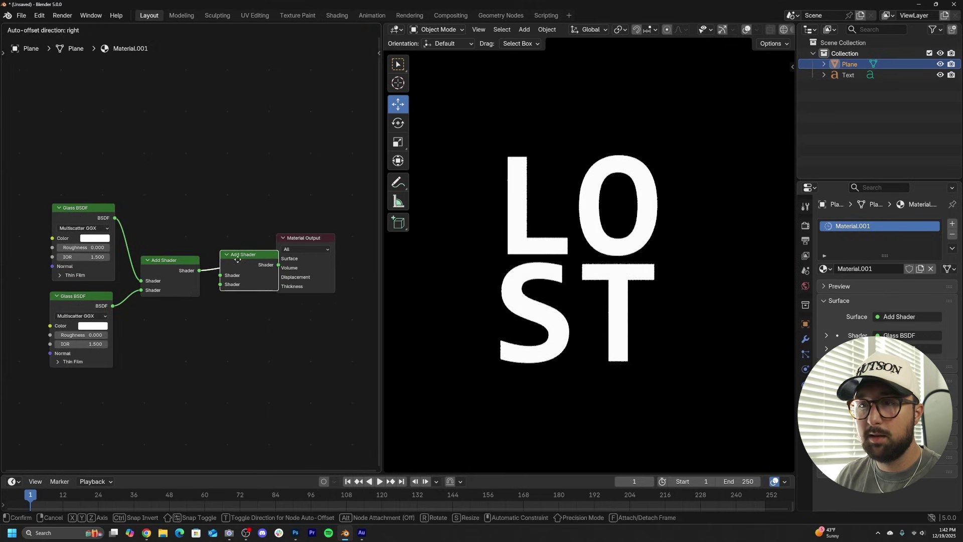
left_click(236, 258)
key("shift+d")
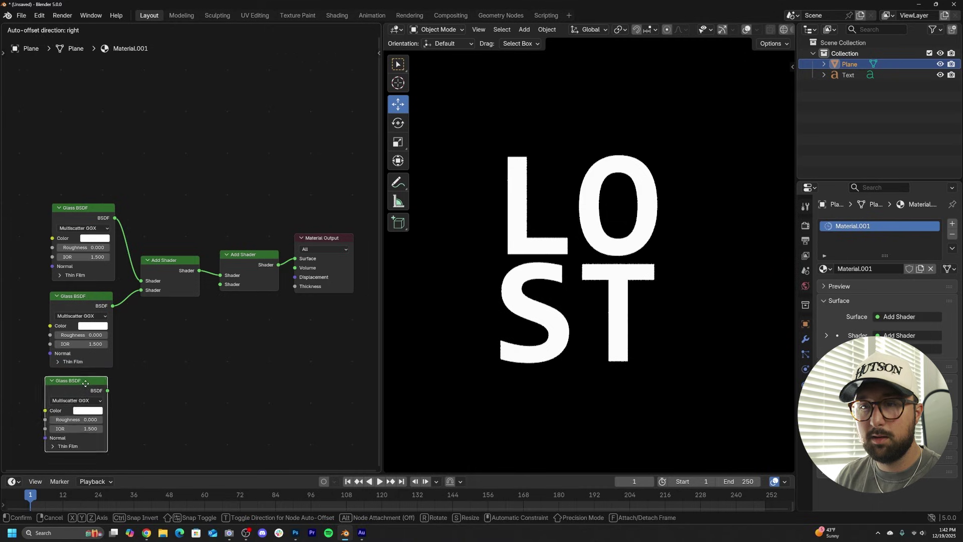
left_click(85, 386)
left_click_drag(108, 392, 222, 292)
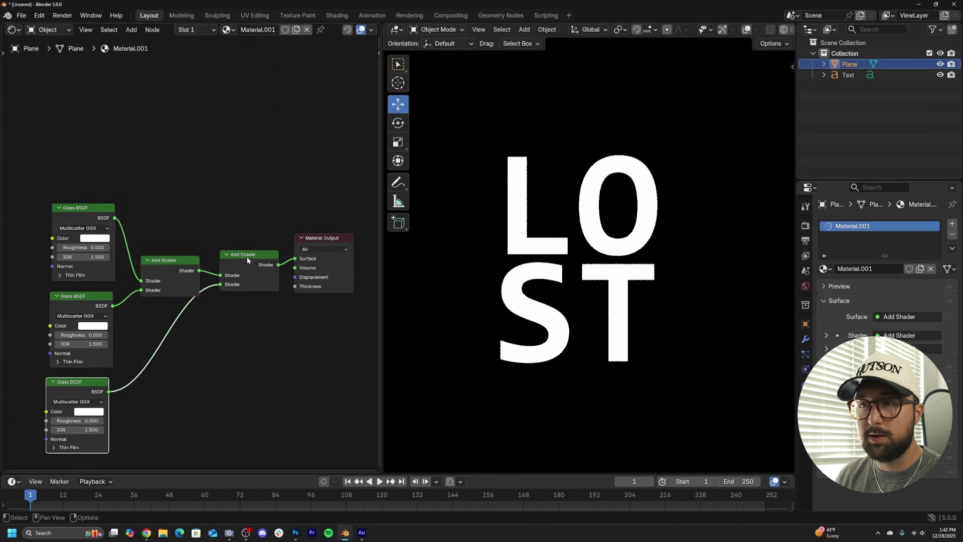
Step: Set the first Glass BSDF's color to pure red, with RGB Red 1.000, Green 0.000 and Blue 0.000
middle_click_drag(133, 262, 210, 221)
scroll(238, 215, "up", 7)
scroll(221, 213, "down", 4)
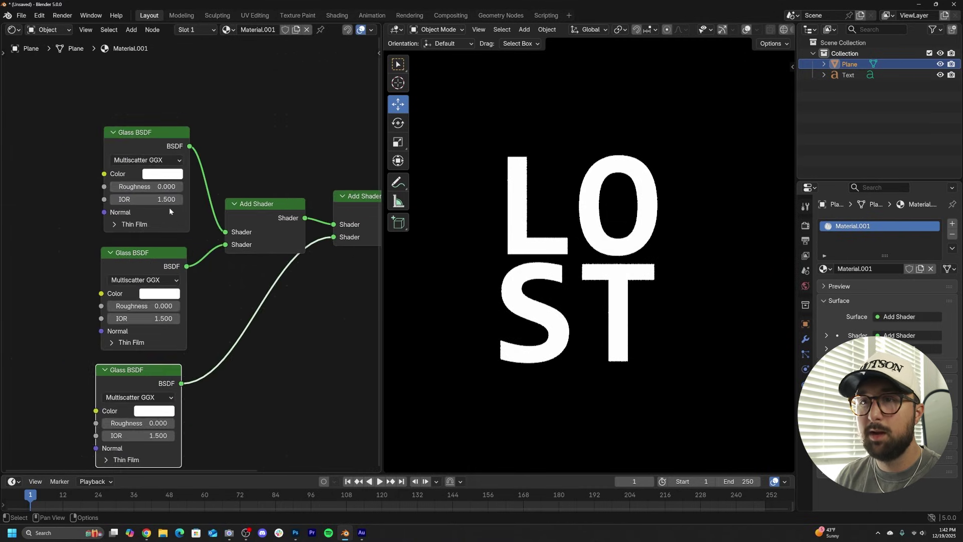
left_click(158, 174)
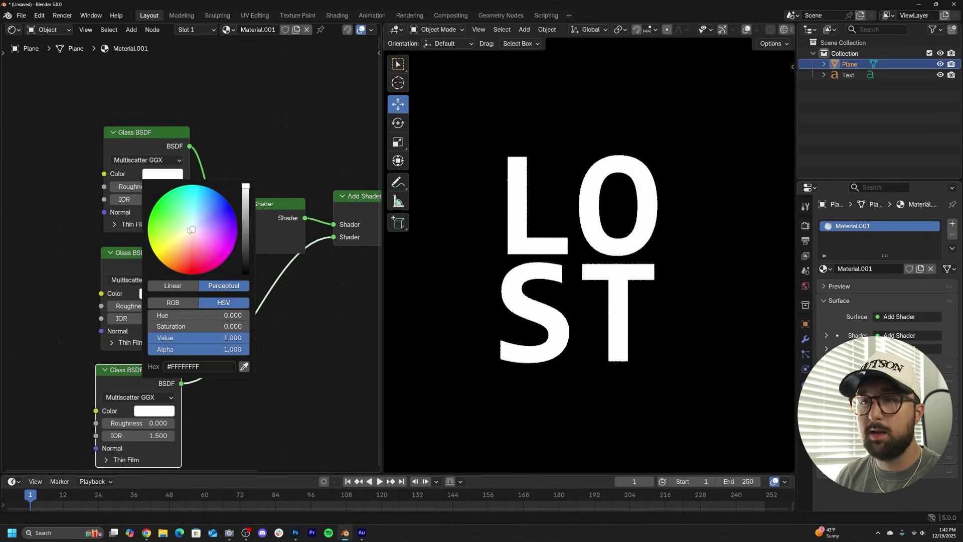
left_click(182, 304)
left_click_drag(215, 327, 148, 340)
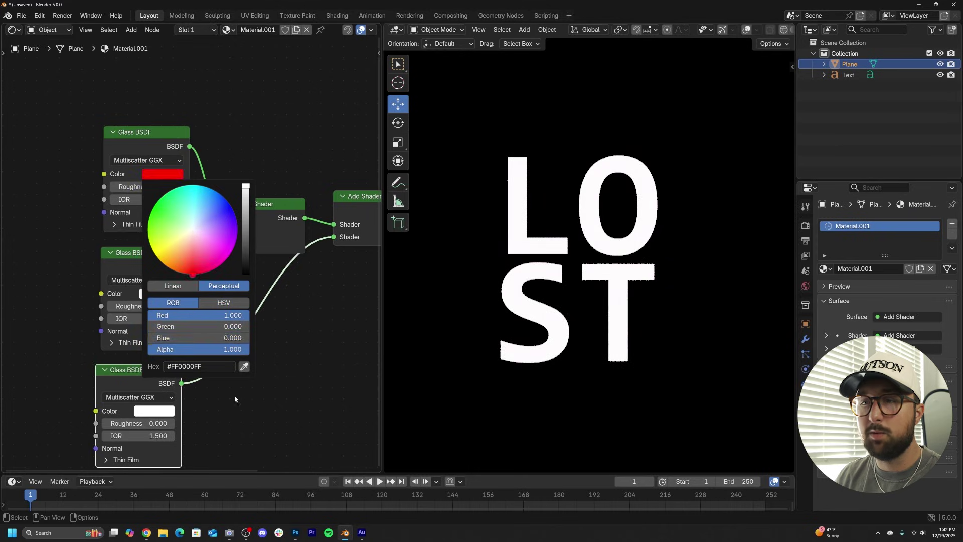
Step: Set the second Glass BSDF's color to pure green and the third one's to pure blue
left_click(157, 295)
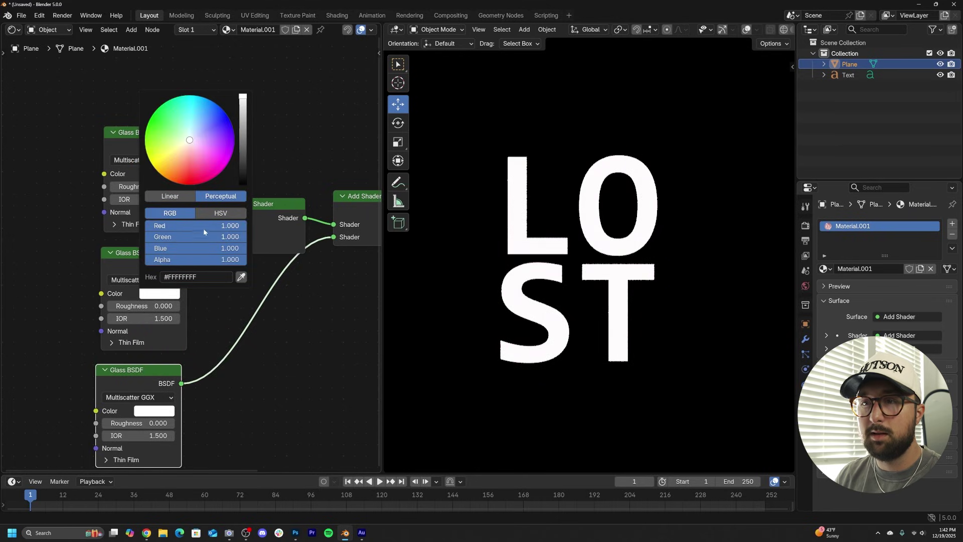
left_click_drag(204, 227, 146, 227)
left_click_drag(191, 248, 145, 248)
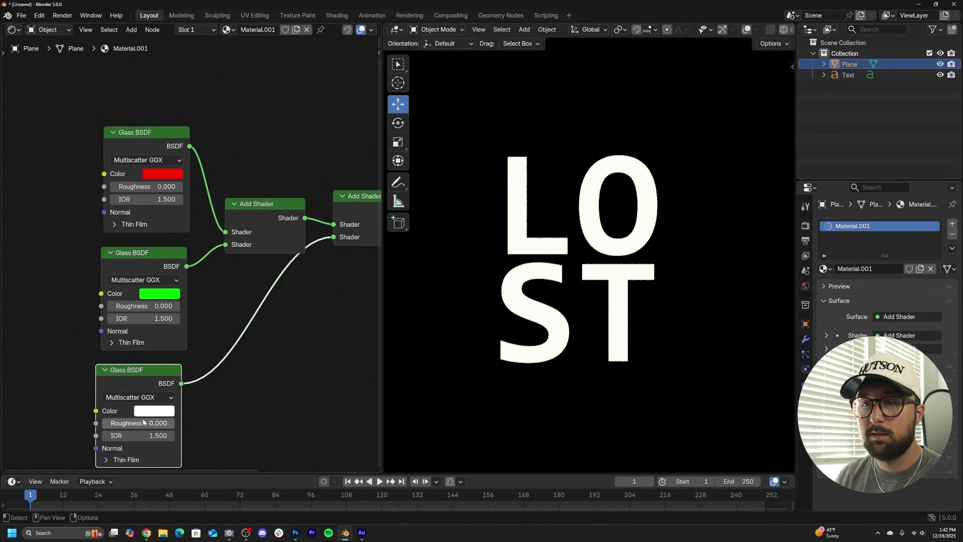
left_click(147, 413)
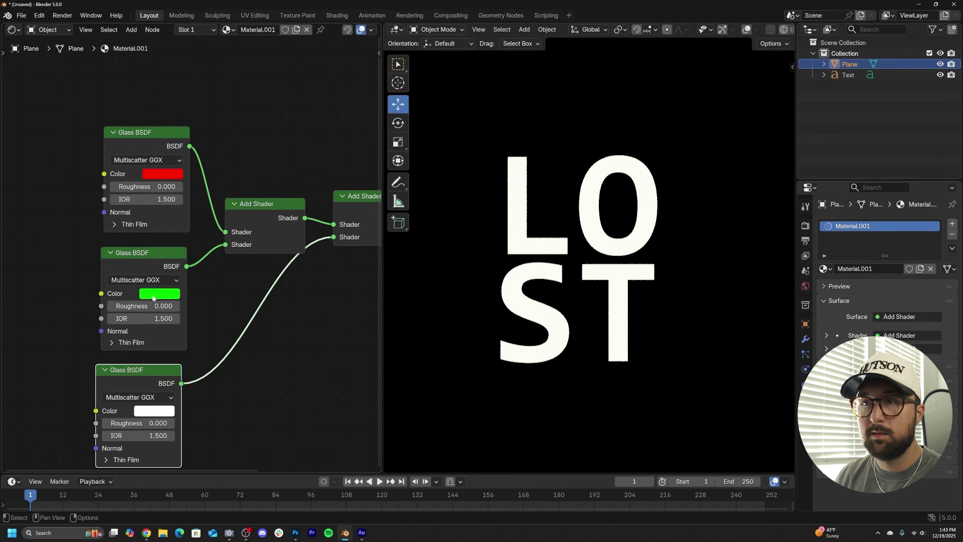
left_click(143, 413)
left_click_drag(179, 354, 142, 343)
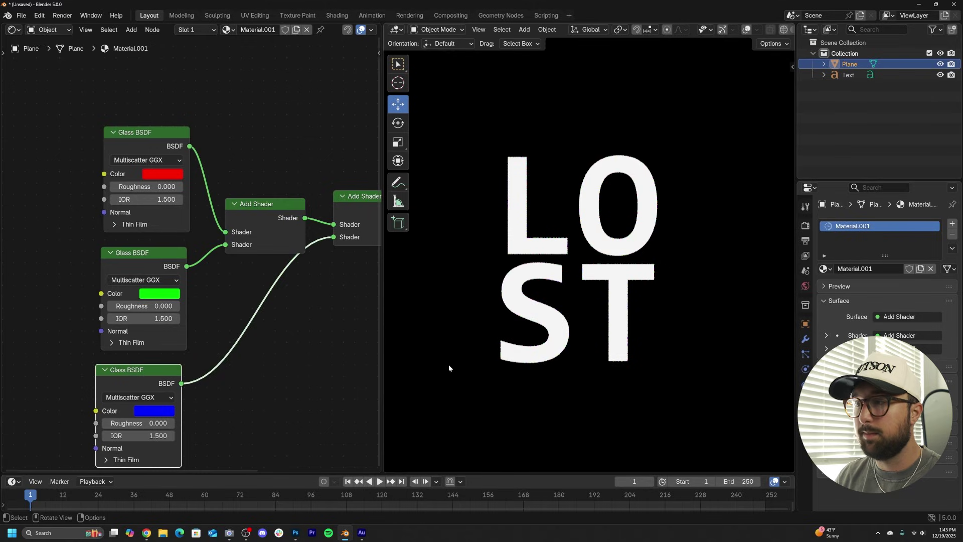
Step: Add a Noise Texture node ahead of the three Glass BSDF nodes
middle_click_drag(212, 328, 307, 328)
scroll(307, 328, "down", 1)
key("shift+a")
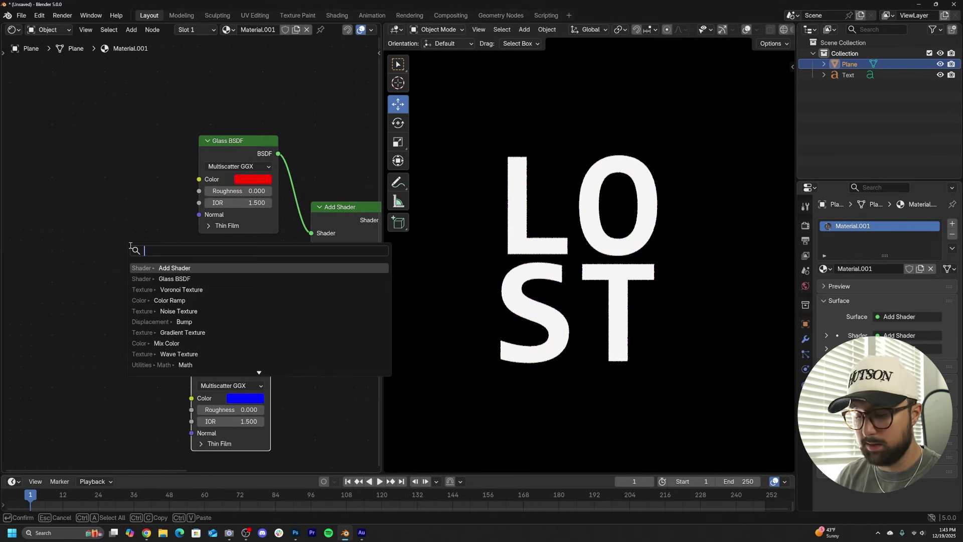
type("NOI")
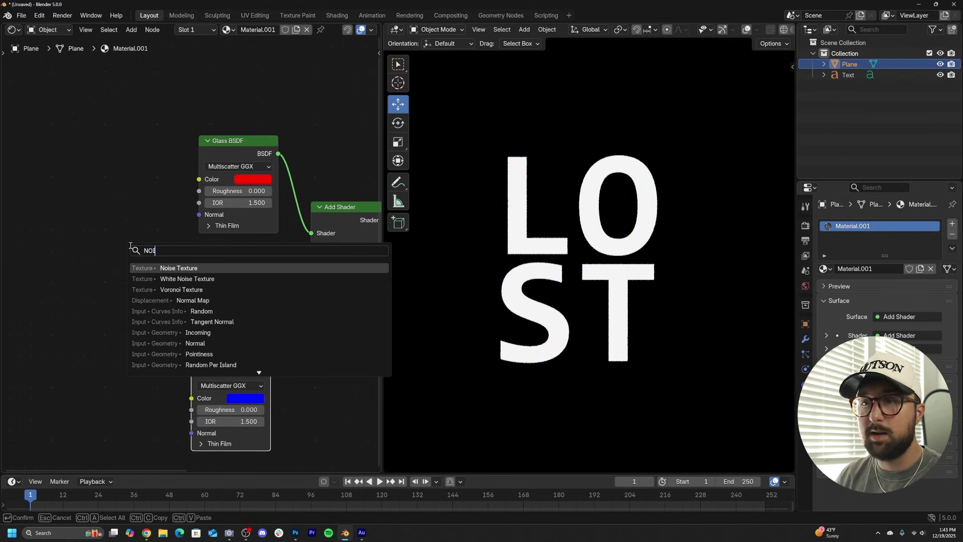
left_click(239, 269)
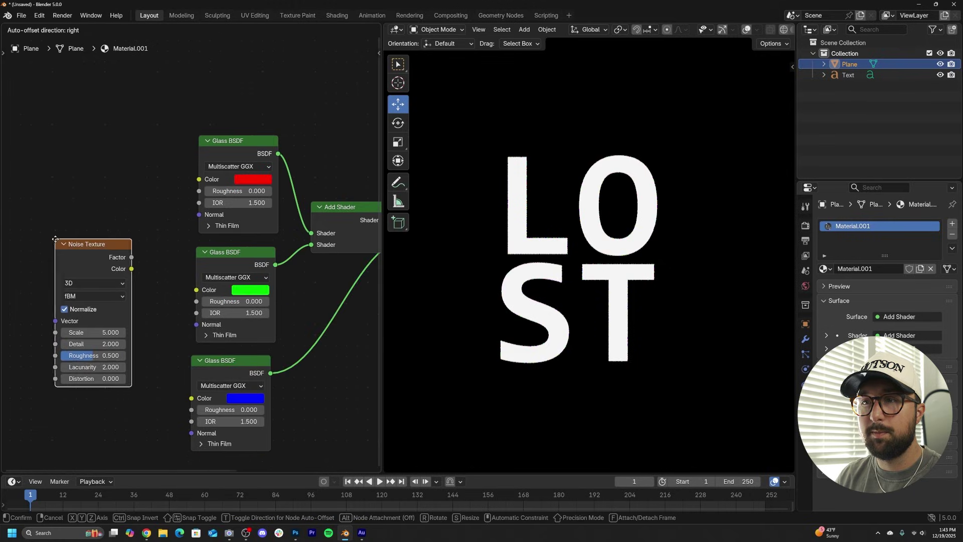
left_click(54, 240)
Step: Make room after the Noise Texture and add a Bump node between it and the Glass BSDF nodes
middle_click_drag(161, 248, 232, 248)
scroll(232, 247, "down", 3)
left_click_drag(183, 251, 86, 255)
key("shift+a")
type("BUM")
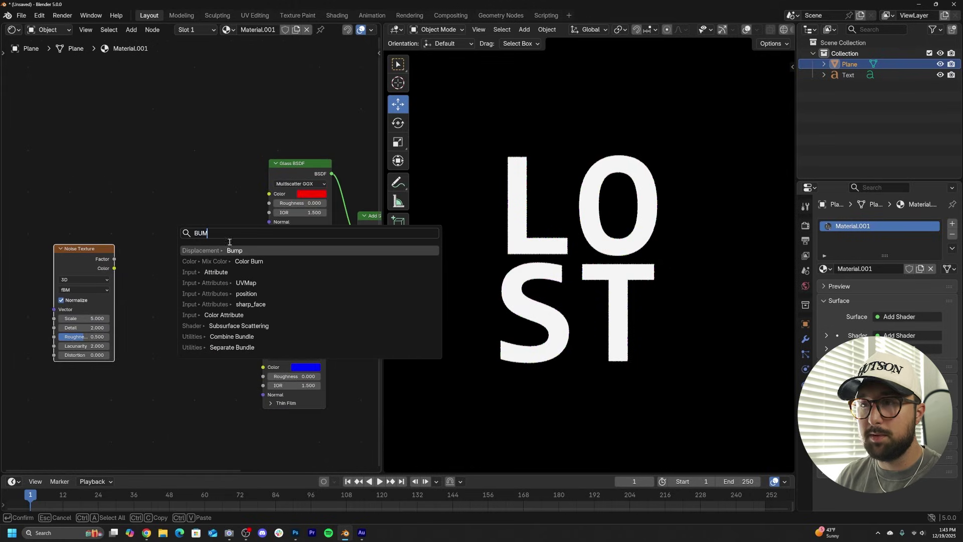
key("Return")
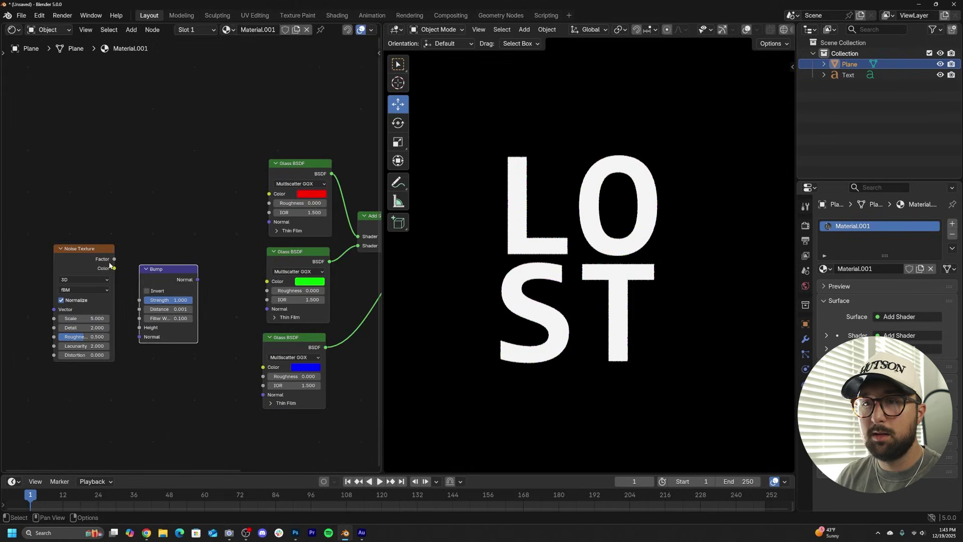
left_click(178, 281)
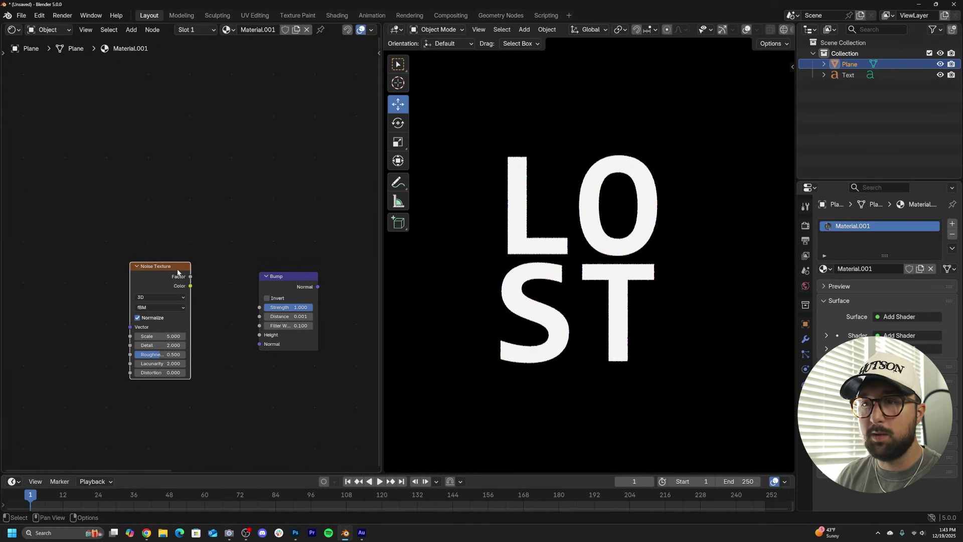
Step: Add a Color Ramp after the Noise Texture, linking the noise Factor into it and its Color to the Bump's Height
left_click_drag(178, 272, 151, 276)
key("shift+a")
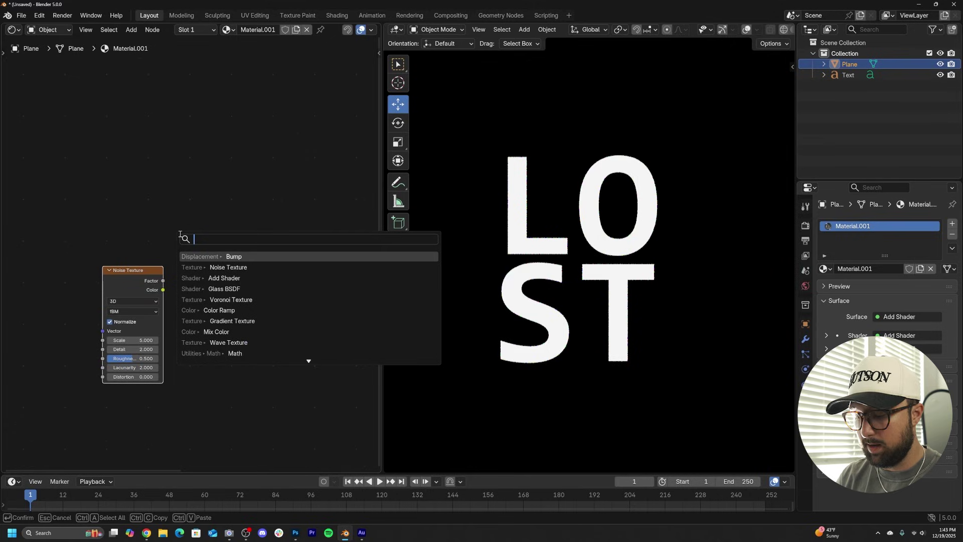
type("col")
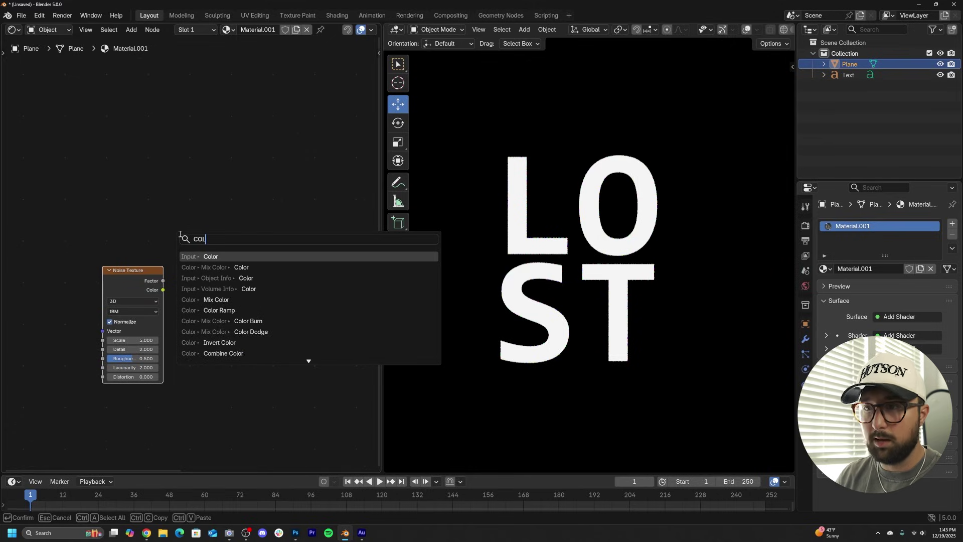
left_click(239, 311)
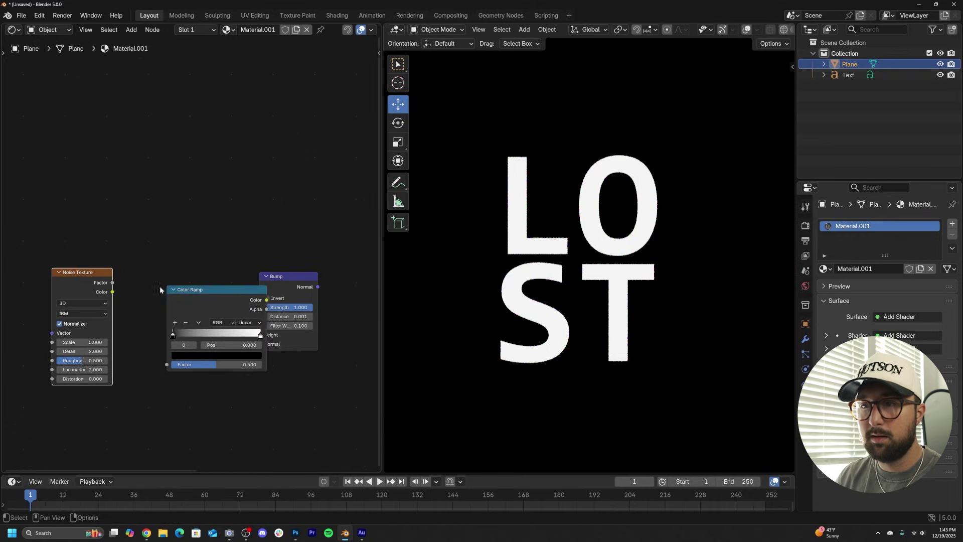
left_click(124, 288)
left_click_drag(113, 282, 131, 357)
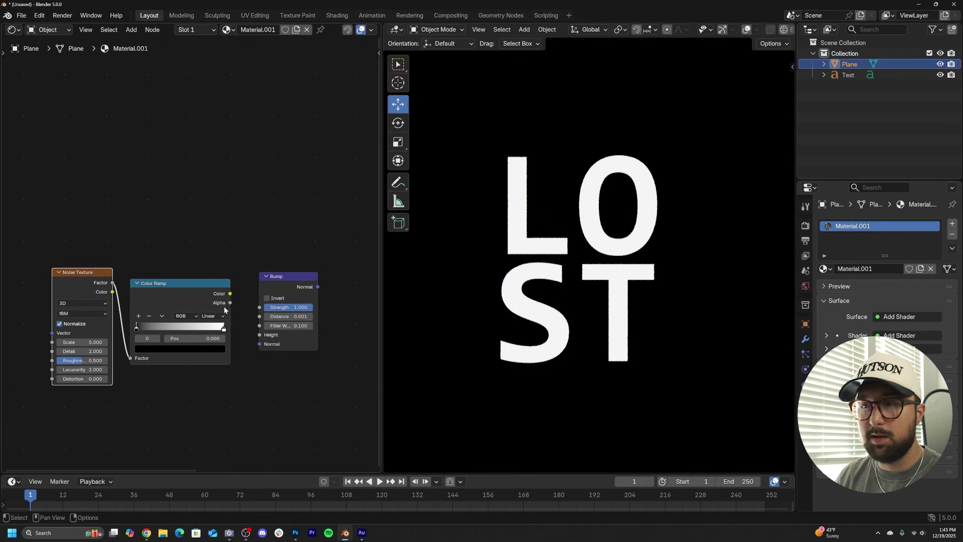
left_click_drag(255, 336, 259, 335)
Step: Duplicate the Color Ramp and connect the copy's Color output to the Roughness of all three Glass BSDF nodes
middle_click_drag(349, 290, 176, 309)
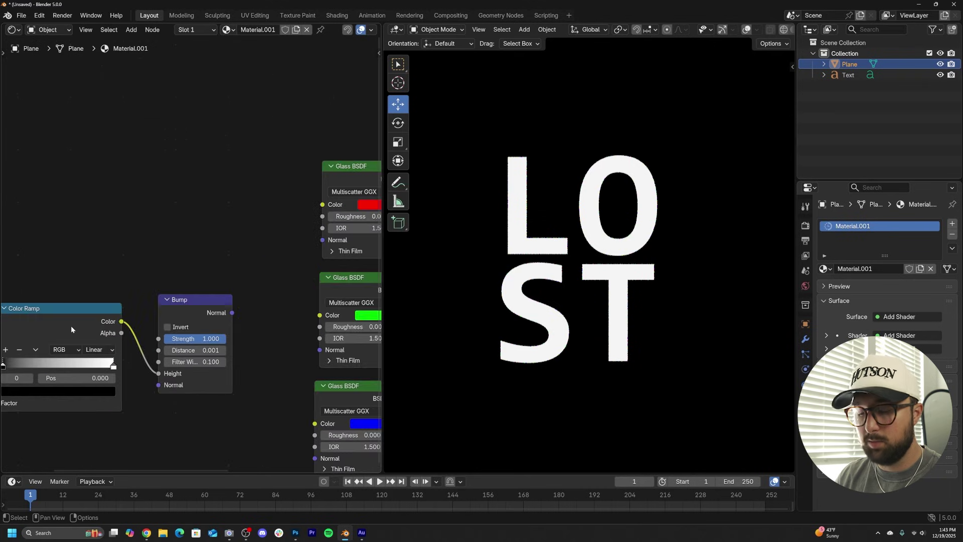
left_click(71, 326)
key("shift+d")
left_click(151, 179)
left_click_drag(296, 212, 322, 216)
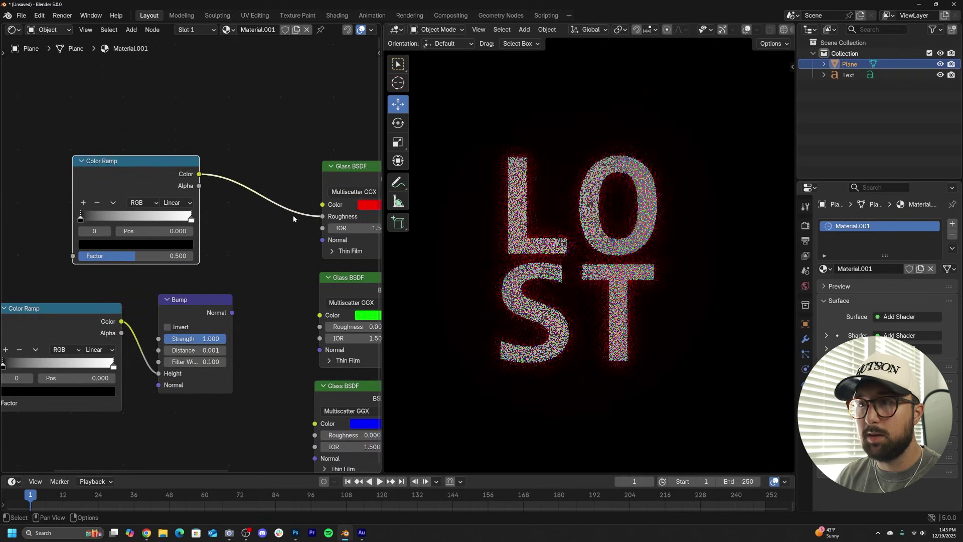
left_click_drag(299, 317, 319, 327)
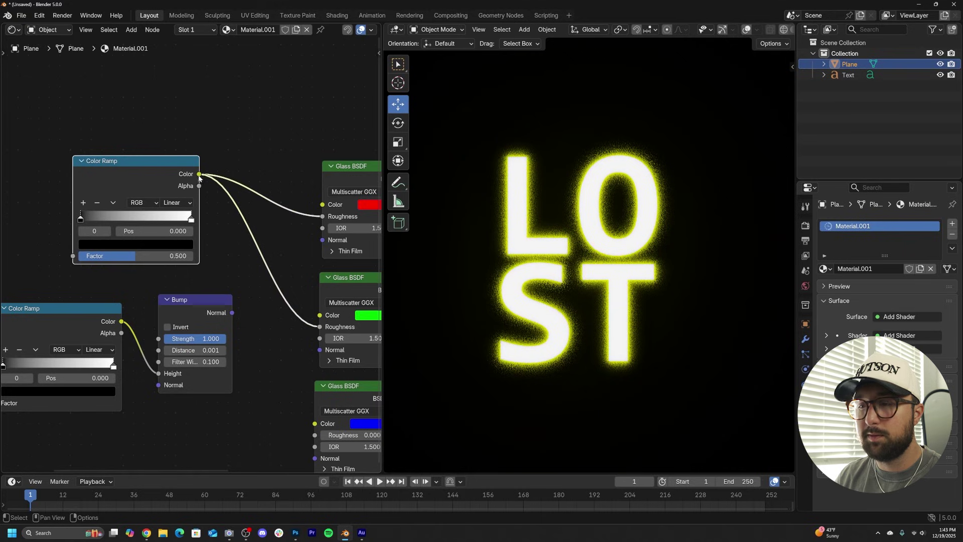
left_click_drag(199, 174, 315, 435)
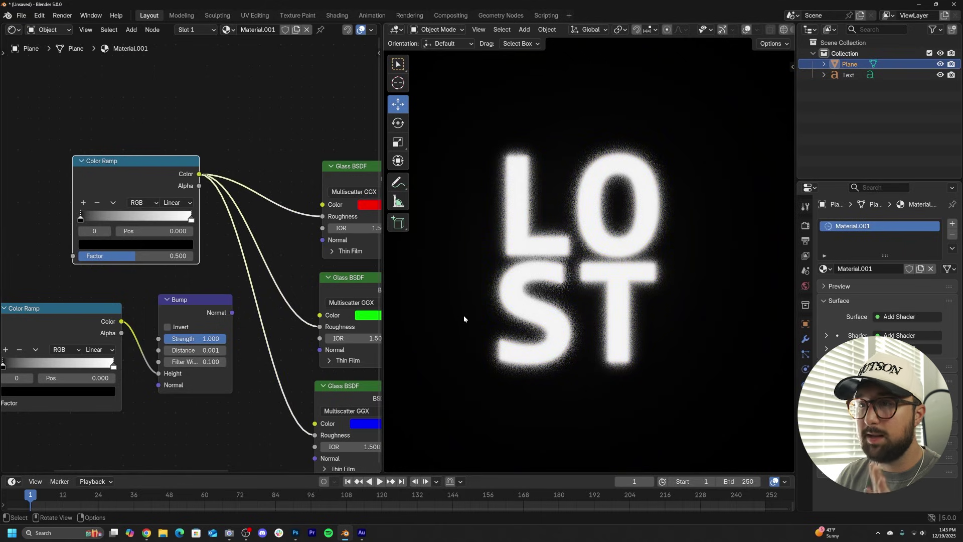
Step: Connect the Bump node's Normal output to the Normal inputs of all three Glass BSDF nodes
middle_click_drag(176, 302, 155, 300)
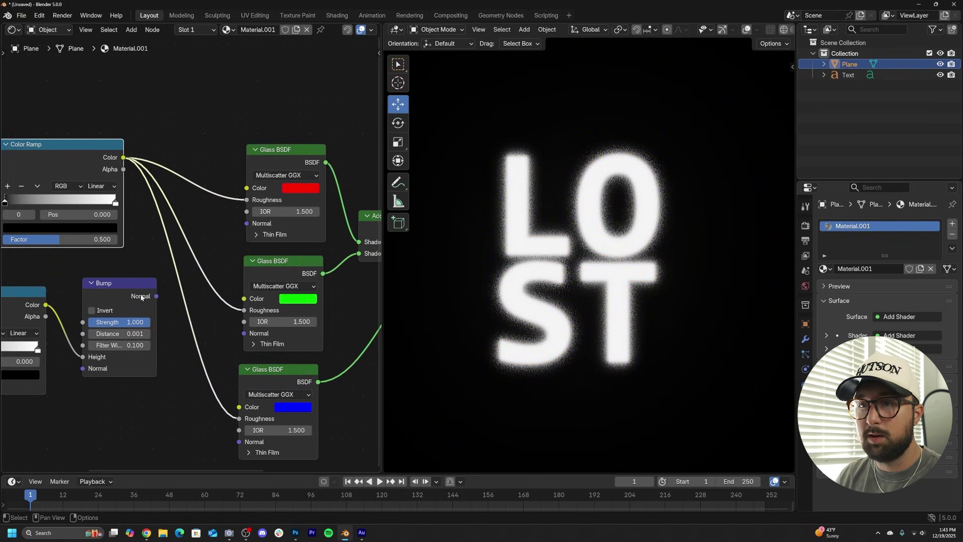
left_click_drag(157, 296, 165, 277)
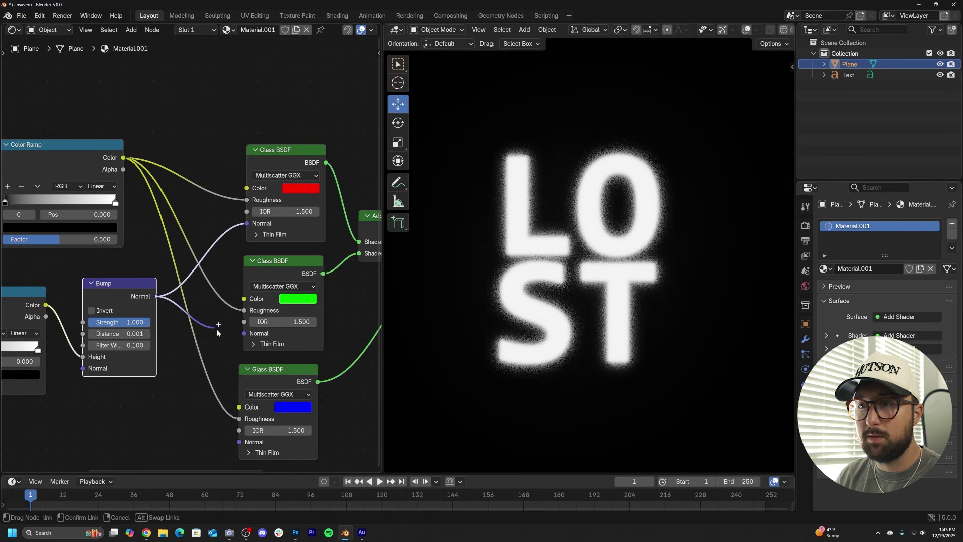
left_click_drag(218, 331, 243, 334)
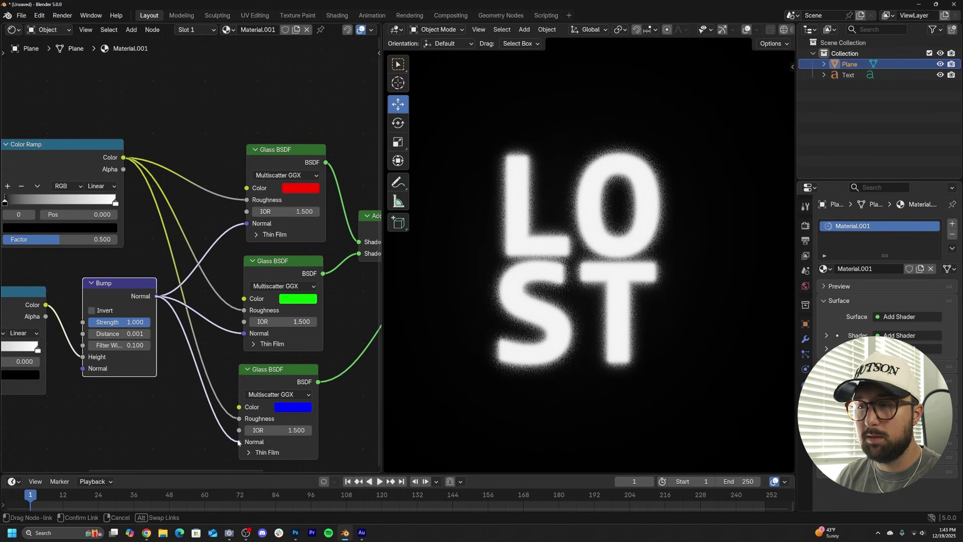
left_click_drag(238, 441, 239, 442)
Step: Set the Bump node's Distance to 2.541 and the Noise Texture's Scale to 10.900
scroll(137, 384, "up", 3)
middle_click_drag(137, 385, 260, 326)
left_click_drag(253, 279, 311, 280)
middle_click_drag(161, 312, 372, 282)
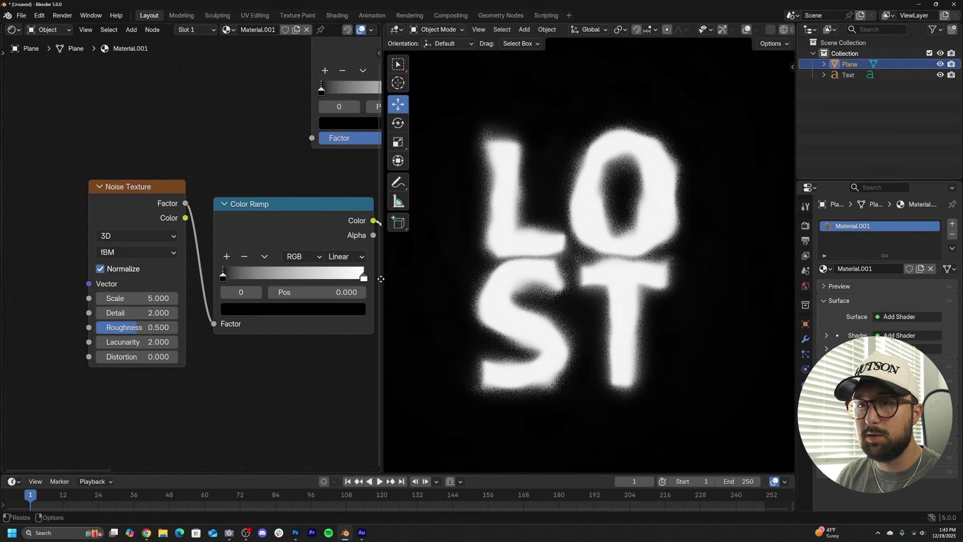
left_click_drag(148, 300, 188, 300)
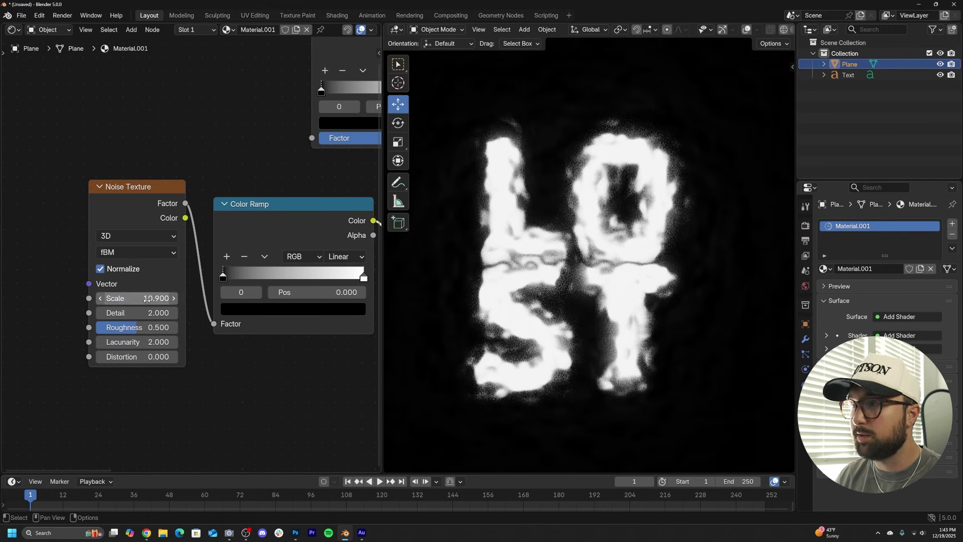
Step: Set the IOR of the red Glass BSDF to 1.450
middle_click_drag(276, 298, 131, 302)
left_click_drag(131, 301, 78, 294)
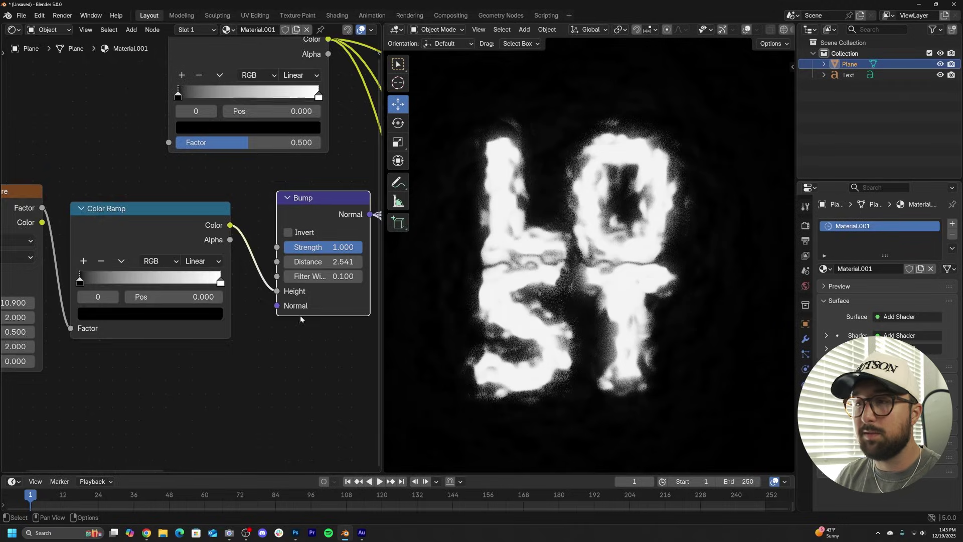
middle_click_drag(301, 315, 123, 313)
scroll(279, 292, "up", 3)
middle_click_drag(279, 296, 73, 191)
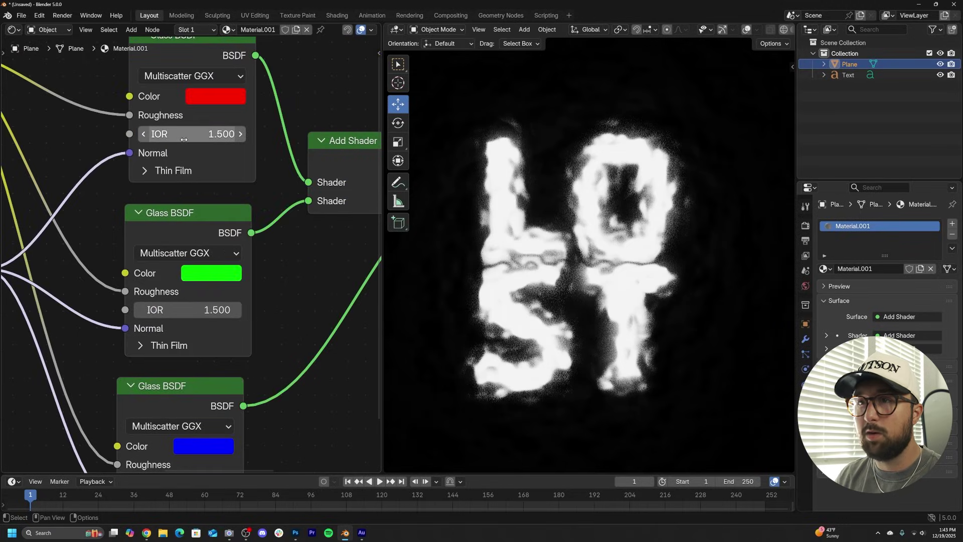
scroll(209, 204, "up", 3)
left_click(208, 198)
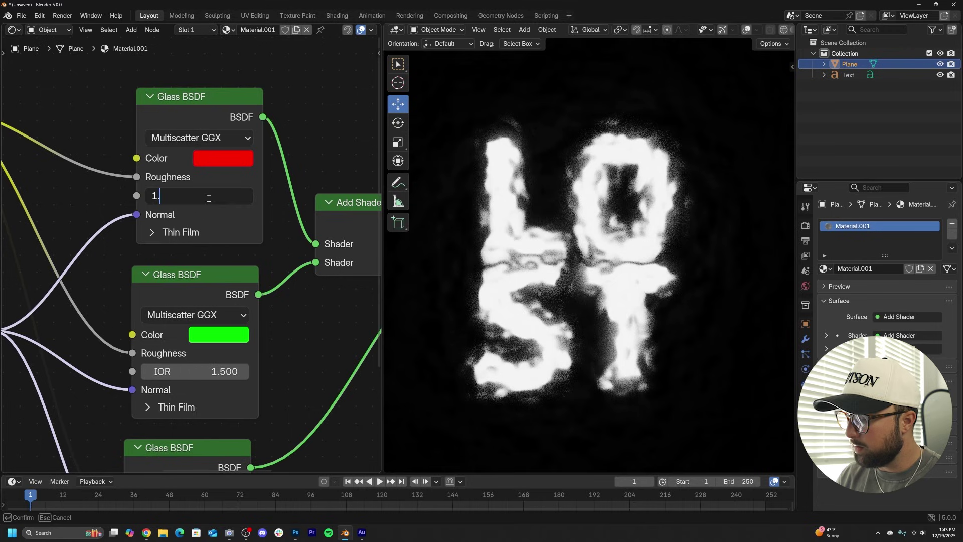
key("Return")
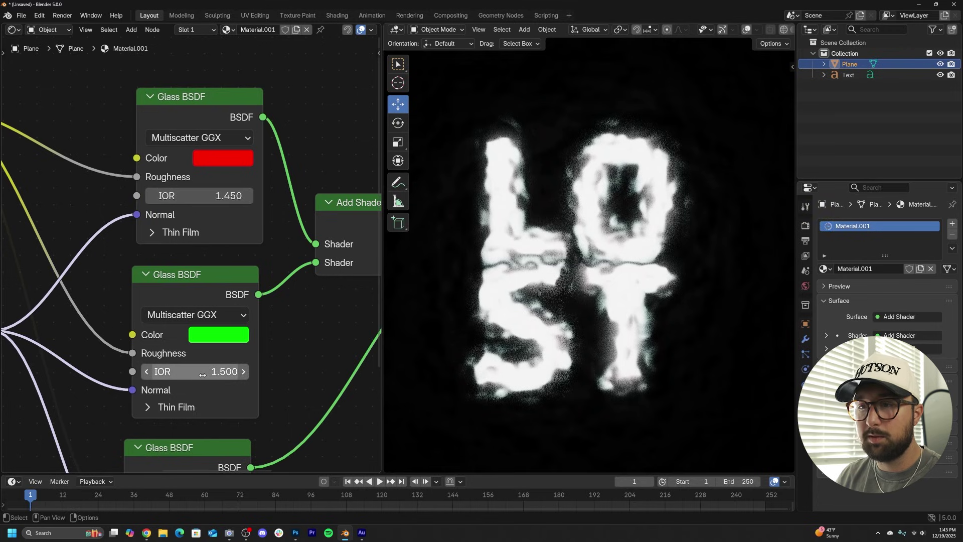
Step: Set the IOR of the blue Glass BSDF to 1.55
middle_click_drag(203, 374, 220, 261)
left_click(206, 430)
type("1.5")
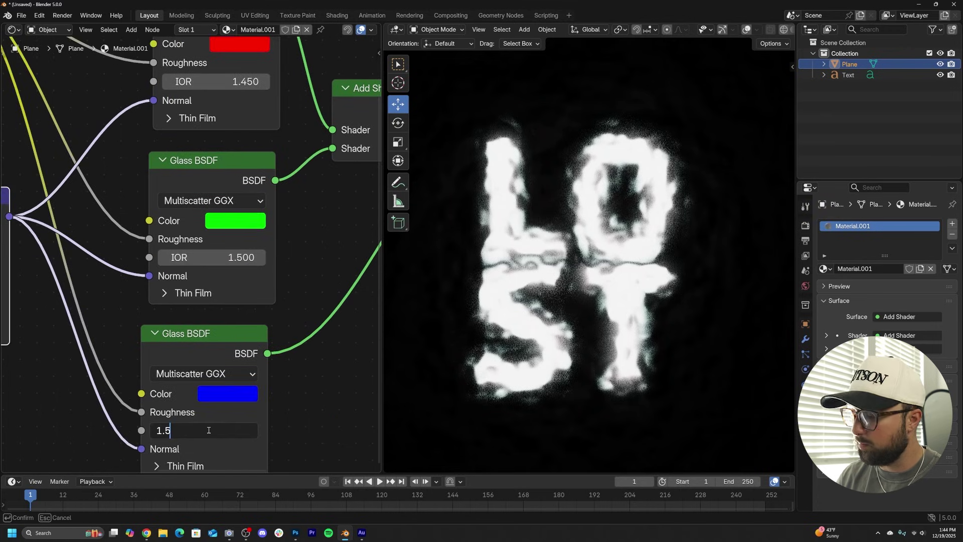
type("5")
key("Return")
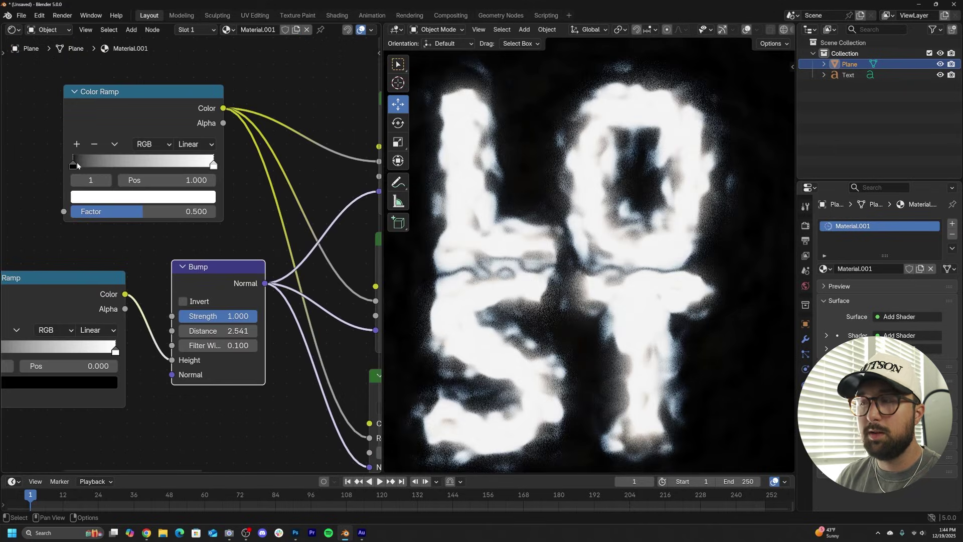
Step: Move the black stop of the Color Ramp feeding the glass Roughness to position 0.438
left_click_drag(77, 161, 163, 166)
scroll(571, 274, "up", 6)
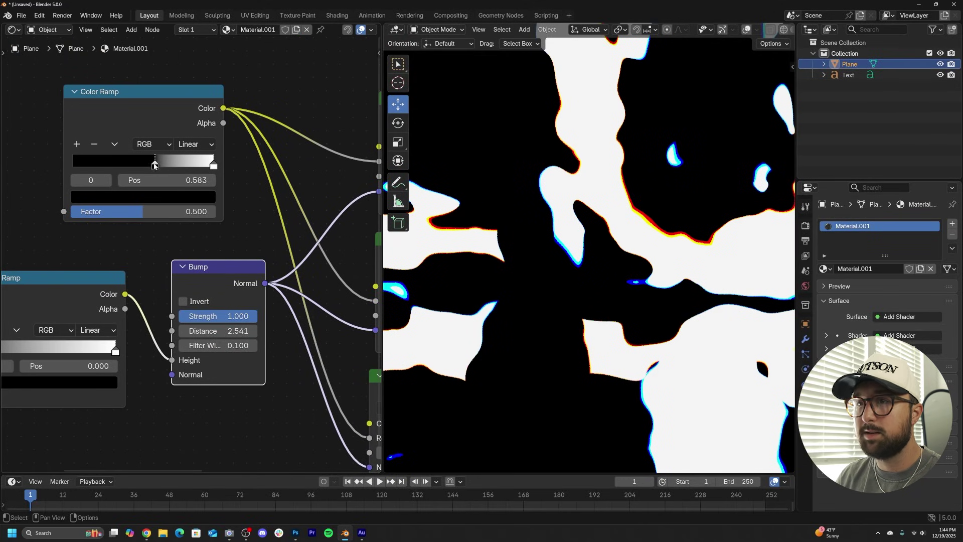
left_click_drag(155, 165, 133, 169)
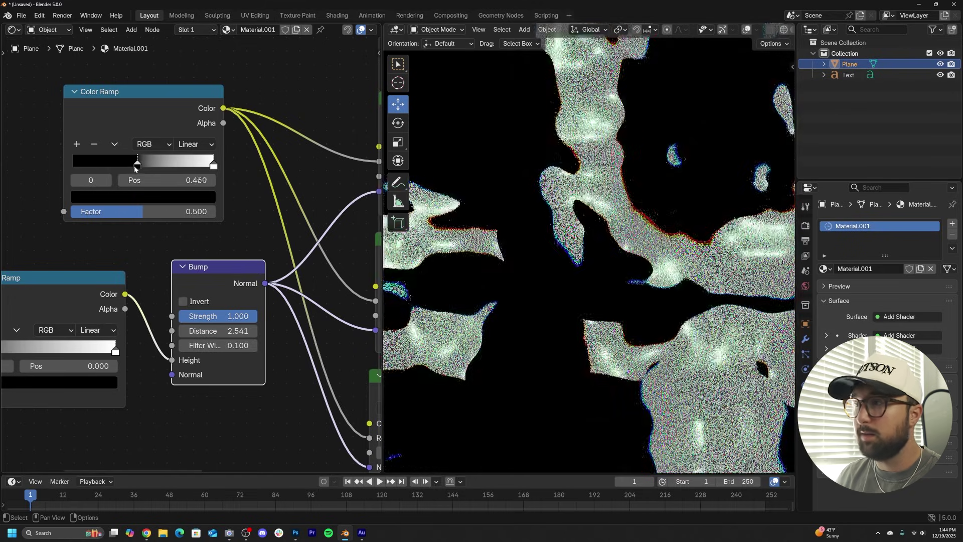
scroll(605, 314, "down", 3)
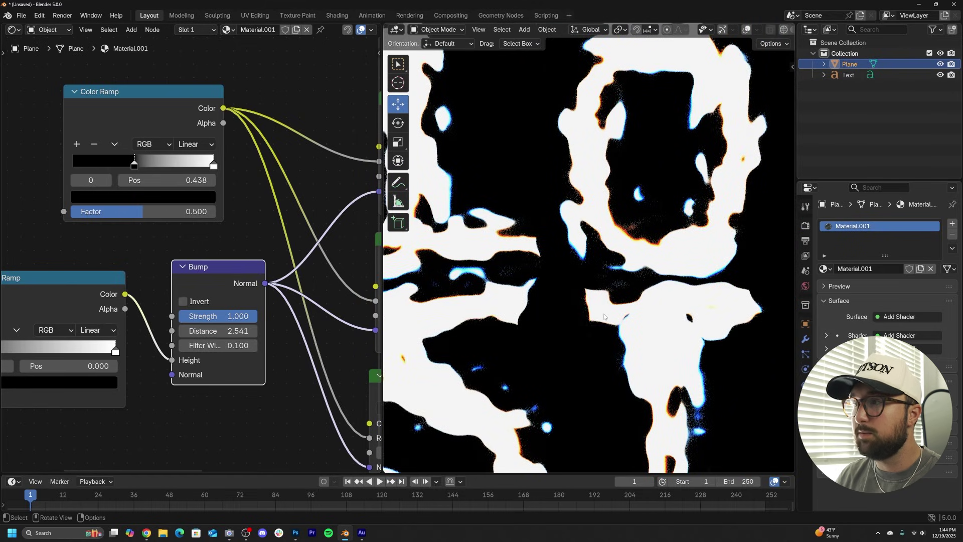
scroll(551, 326, "down", 2)
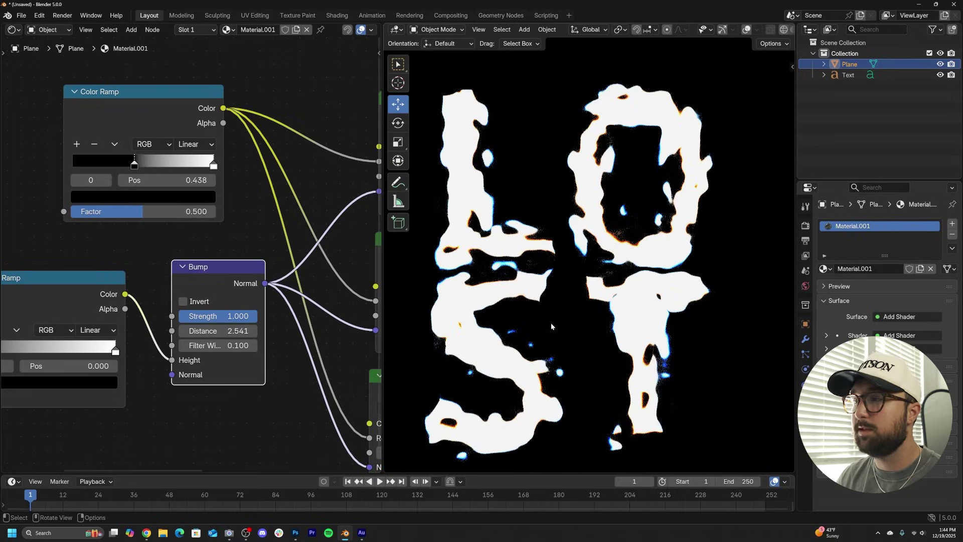
Step: Set the IOR of the red Glass BSDF to 1.4
middle_click_drag(362, 230, 201, 211)
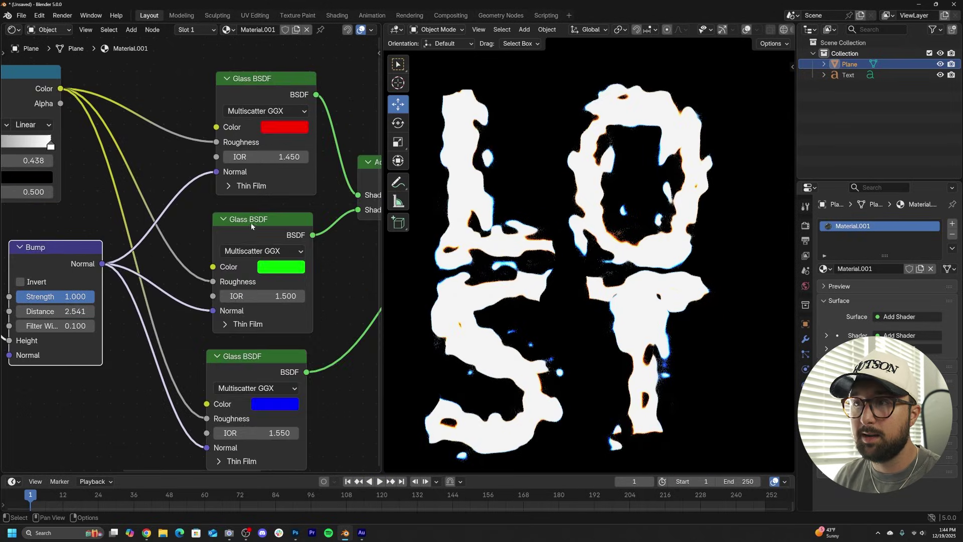
scroll(272, 213, "up", 3)
scroll(278, 230, "down", 3)
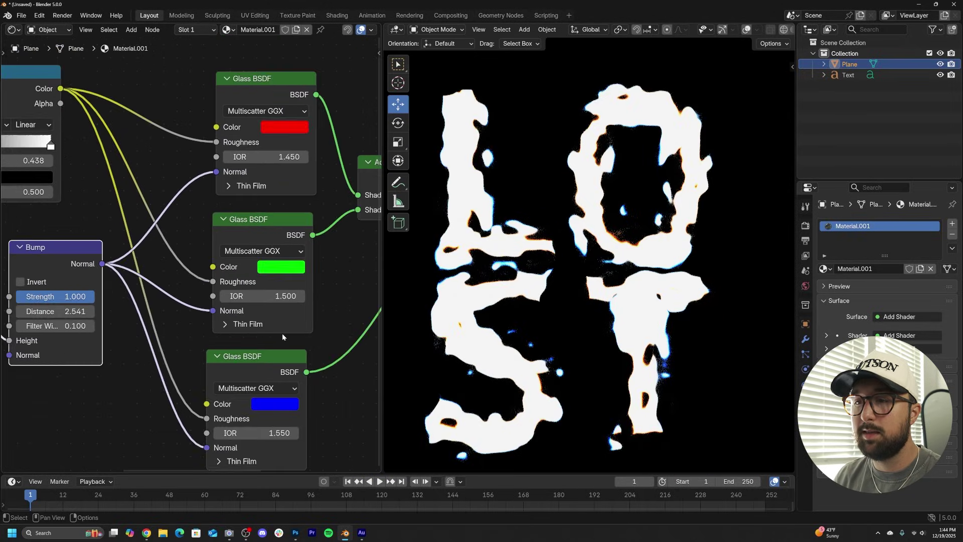
middle_click_drag(284, 365, 292, 306)
middle_click_drag(275, 151, 212, 368)
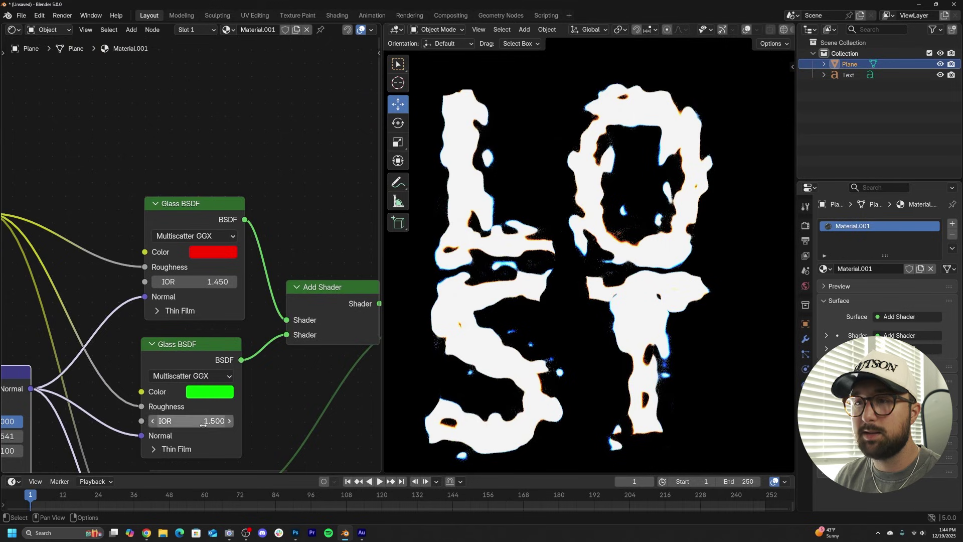
left_click(194, 280)
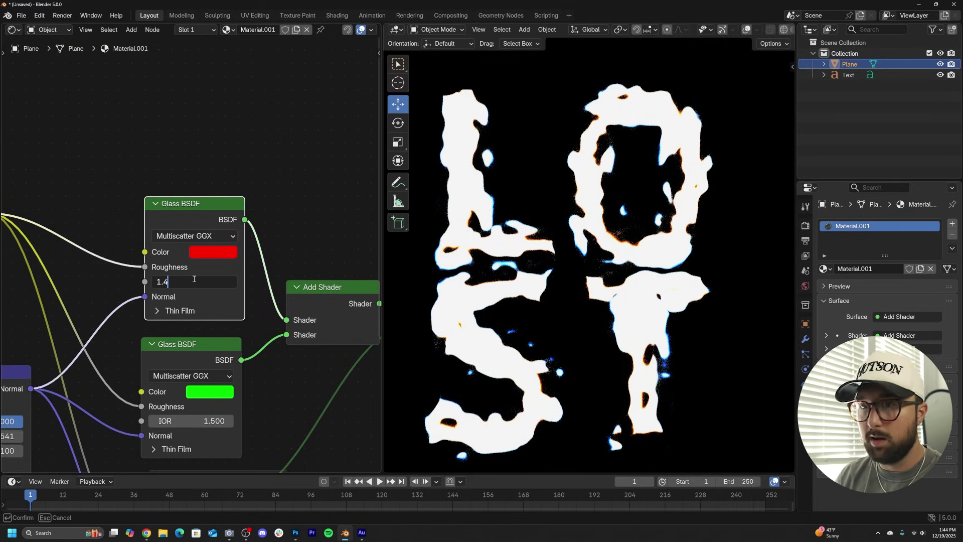
key("Return")
Step: Set the IOR of the blue Glass BSDF to 1.6
middle_click_drag(185, 417, 236, 227)
scroll(236, 227, "up", 3)
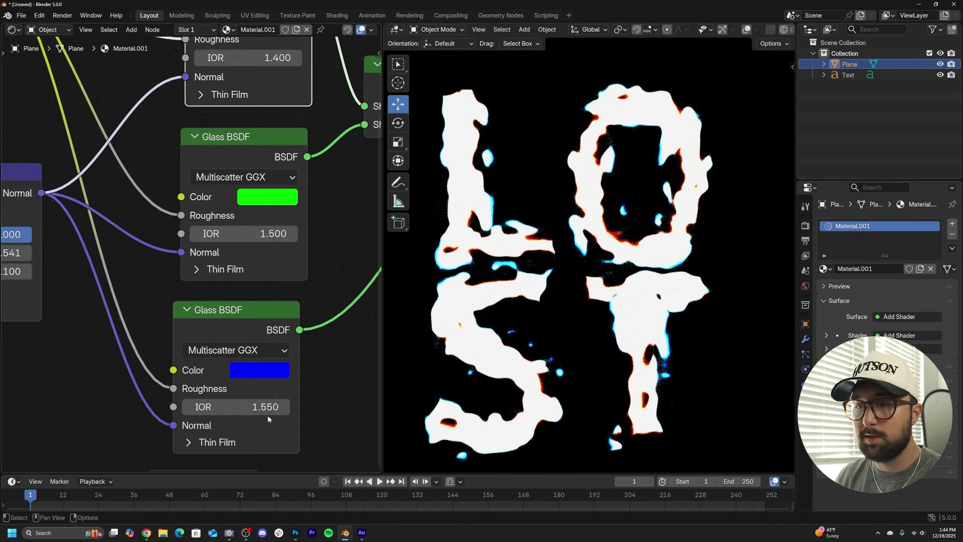
left_click(258, 409)
type("1.")
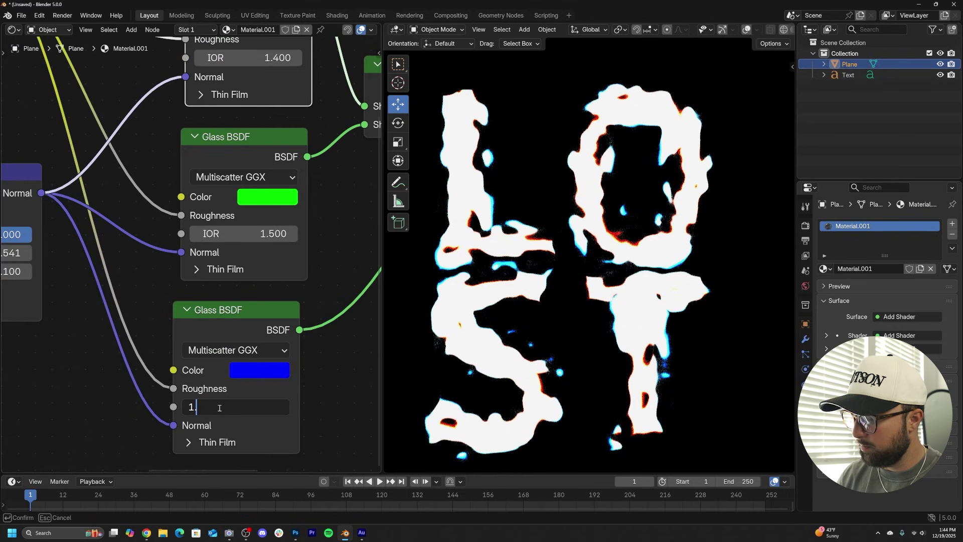
type("6")
key("Return")
scroll(637, 236, "up", 2)
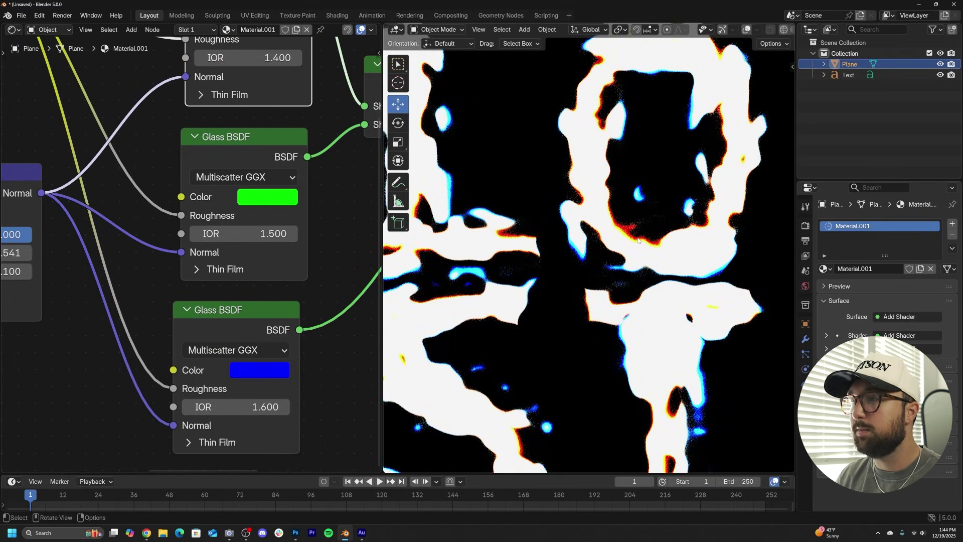
Step: Move the black stop of the roughness Color Ramp to position 0.379
middle_click_drag(135, 176, 359, 228)
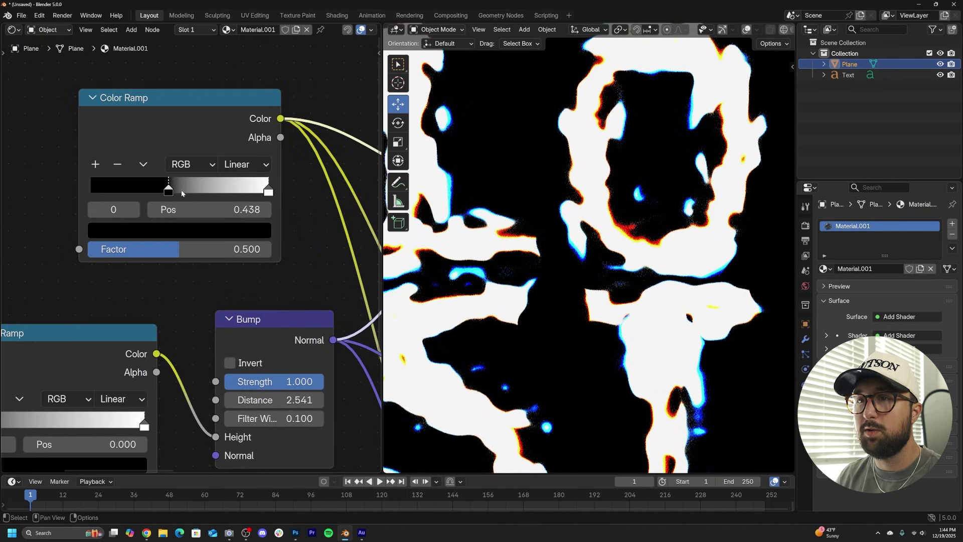
left_click_drag(169, 193, 160, 193)
scroll(604, 294, "down", 1)
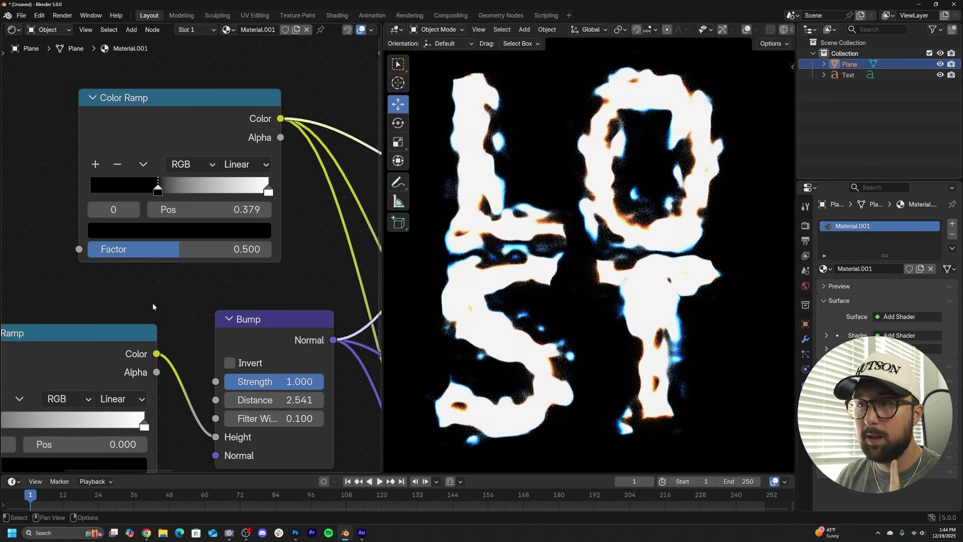
Step: Move the black stop of the Color Ramp feeding the Bump's Height to position 0.526
middle_click_drag(118, 327, 280, 286)
mouse_move(306, 385)
left_mouse_down()
mouse_move(202, 390)
mouse_move(309, 393)
left_mouse_up()
left_click_drag(144, 388, 233, 392)
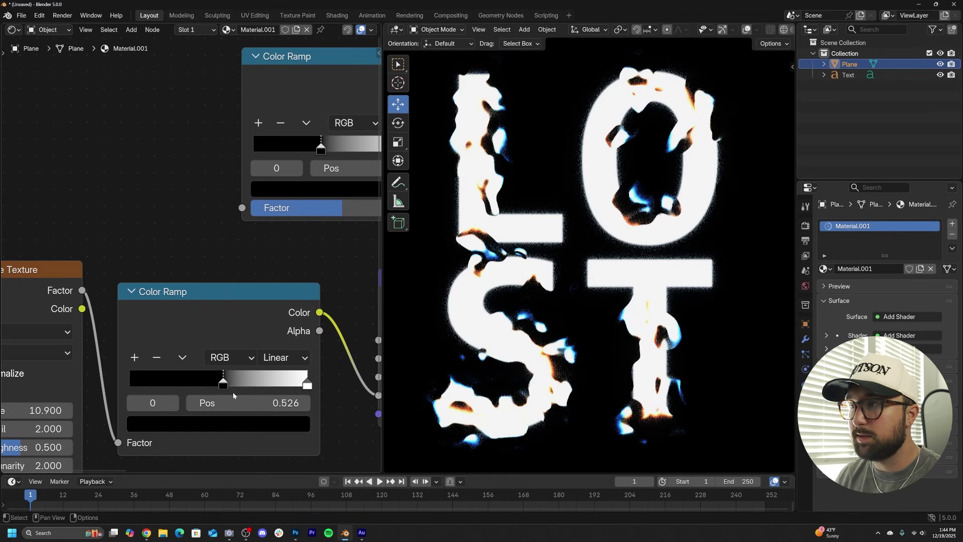
Step: Set the Noise Texture's Scale to 11.800
middle_click_drag(100, 436, 188, 330)
left_click_drag(132, 322, 131, 322)
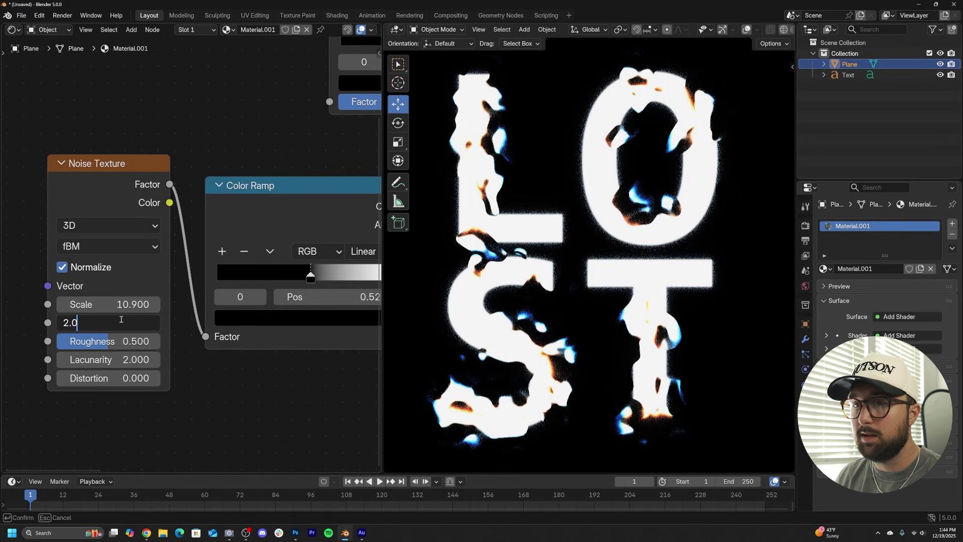
key("Return")
left_click(127, 303)
key("Return")
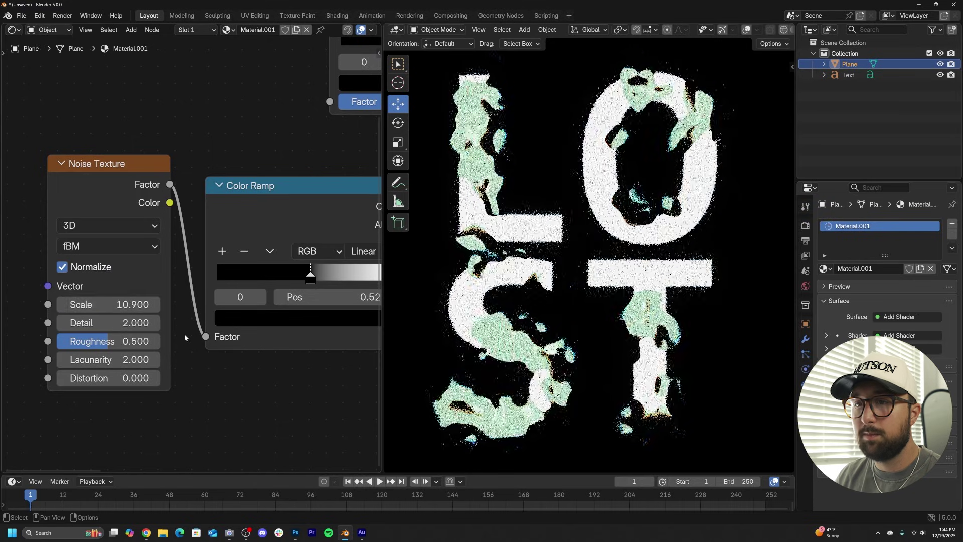
left_click_drag(131, 304, 150, 304)
Step: Tighten the bump Color Ramp by placing its black stop at 0.513 and moving its white stop inward close to it
left_click_drag(308, 276, 281, 278)
middle_click_drag(286, 278, 213, 280)
left_click_drag(316, 279, 245, 282)
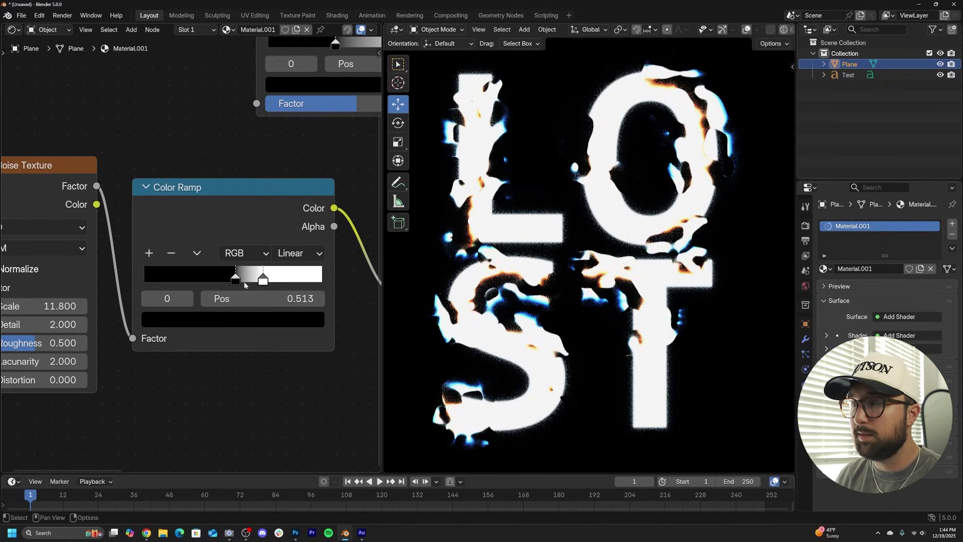
Step: Connect the Noise Texture's Factor output to the Factor input of the Color Ramp that drives the glass Roughness
scroll(250, 252, "down", 4)
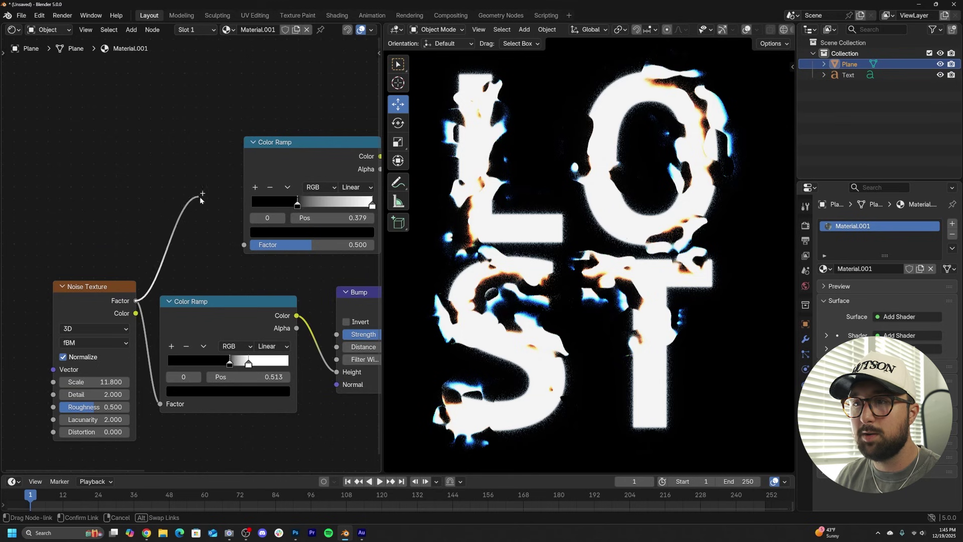
left_click_drag(239, 244, 243, 245)
middle_click_drag(270, 239, 172, 292)
scroll(177, 307, "up", 7)
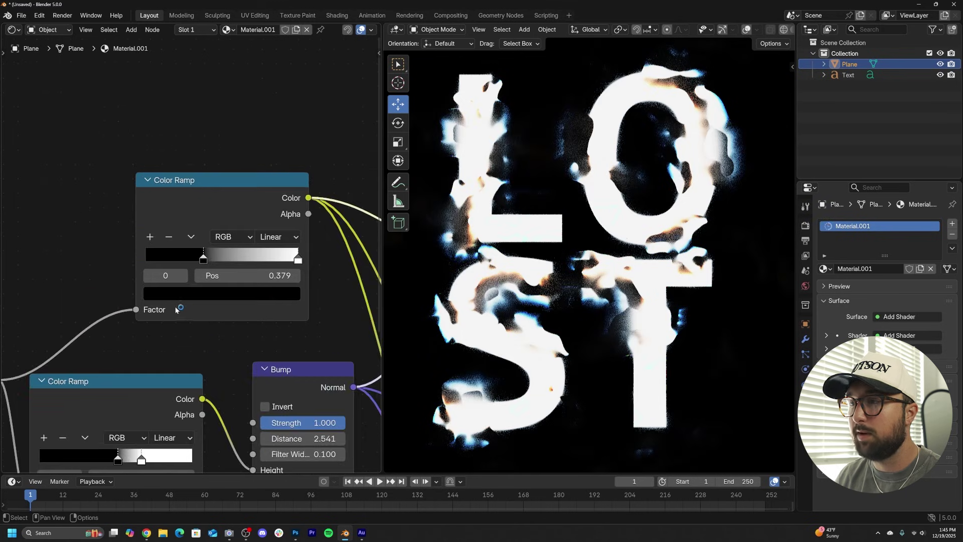
Step: Tighten the roughness Color Ramp by placing its black stop at 0.496 and its white stop at 0.587
left_click_drag(330, 260, 308, 262)
middle_click_drag(209, 266, 270, 176)
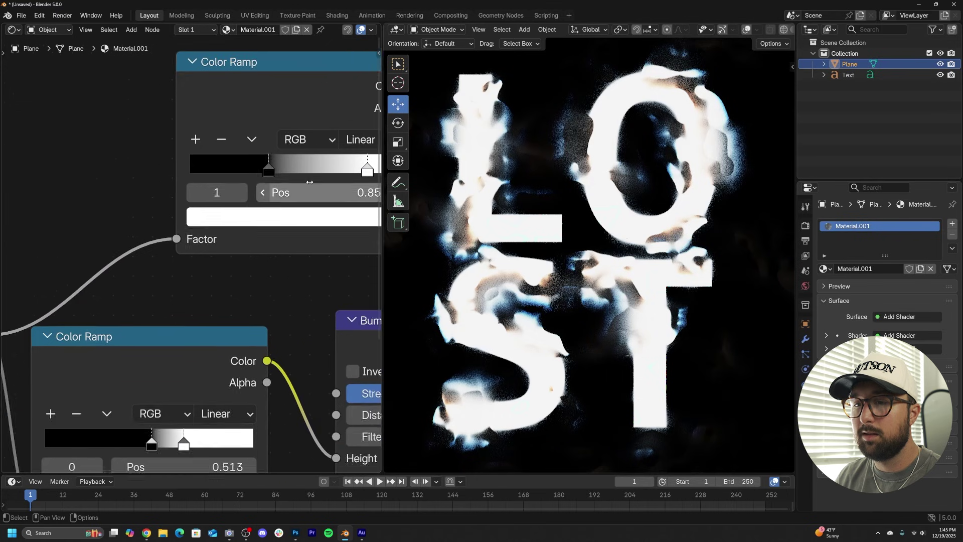
scroll(256, 188, "down", 3)
mouse_move(262, 174)
left_mouse_down()
mouse_move(288, 178)
mouse_move(270, 179)
left_mouse_up()
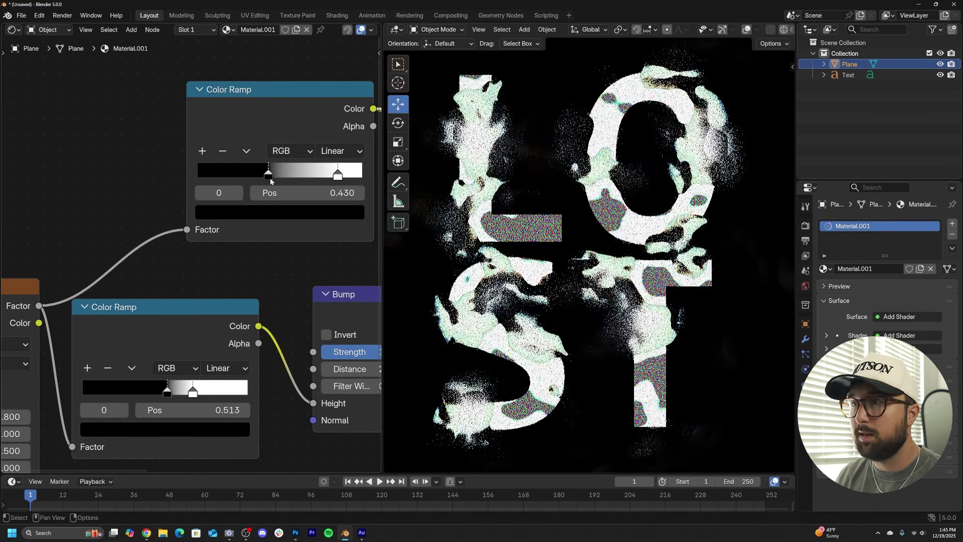
left_click_drag(337, 176, 311, 179)
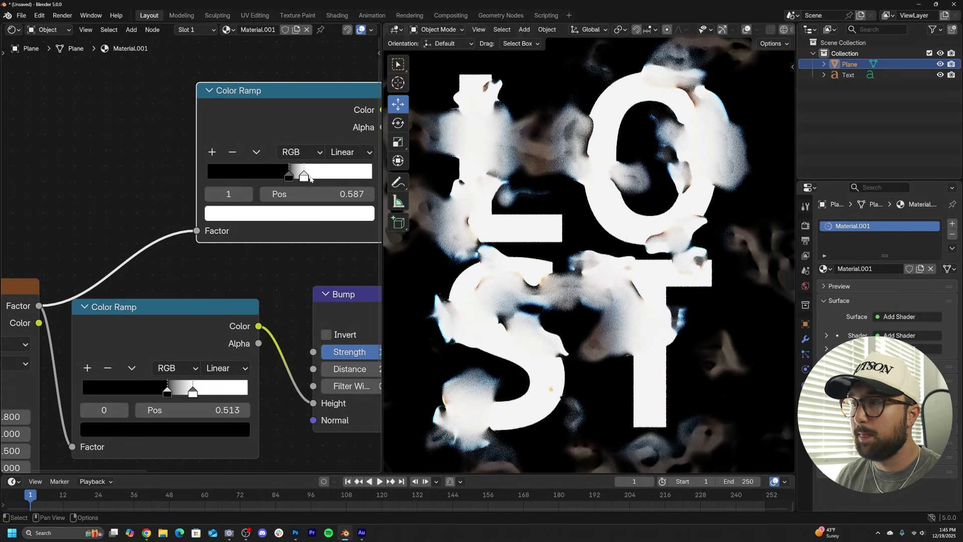
left_click(289, 177)
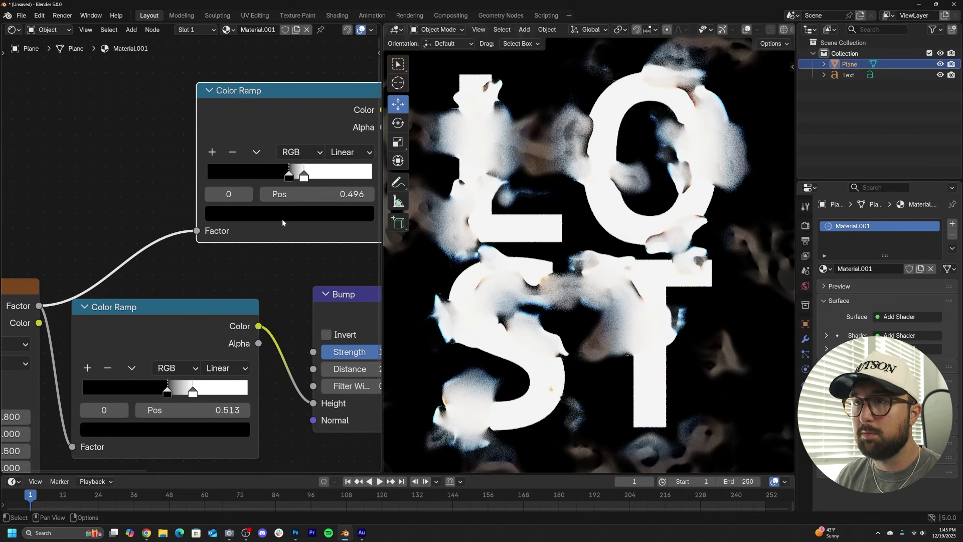
Step: Lighten the black stop of the roughness Color Ramp to a light grey
scroll(258, 275, "up", 2)
middle_click_drag(258, 275, 253, 280)
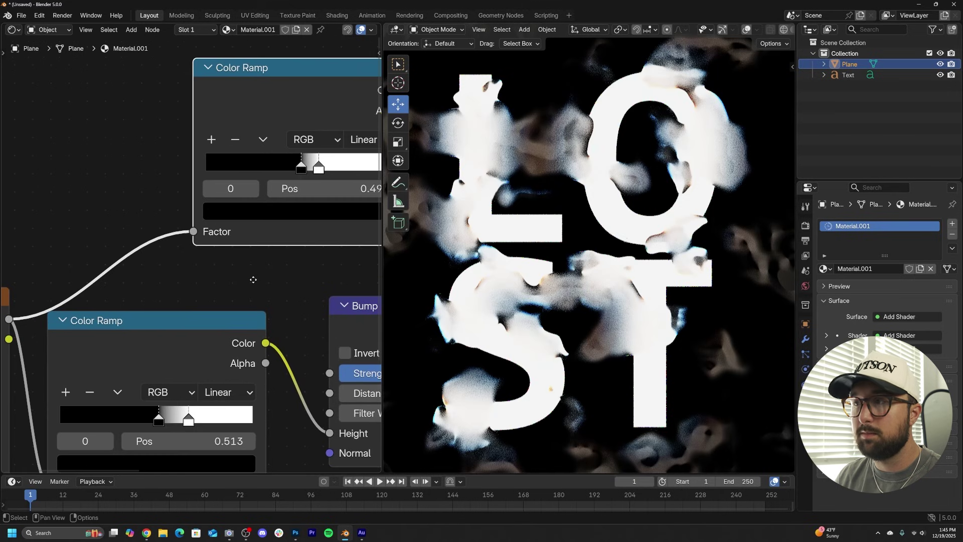
left_click(288, 211)
left_click_drag(370, 349, 370, 276)
Step: Turn on the viewport gizmos and raise the glass plane along Z, farther above the LOST text
scroll(554, 294, "down", 2)
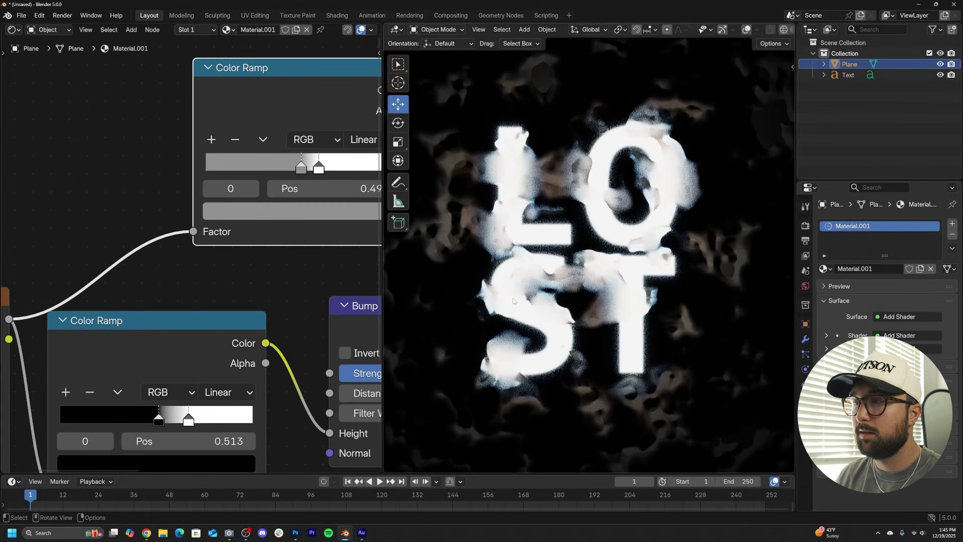
middle_click_drag(555, 301, 653, 300)
scroll(654, 300, "down", 5)
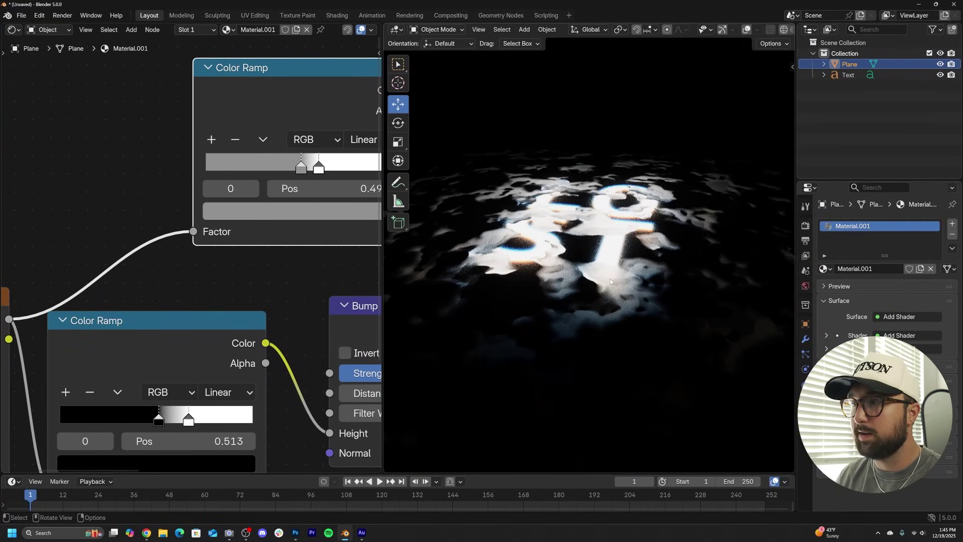
left_click(722, 29)
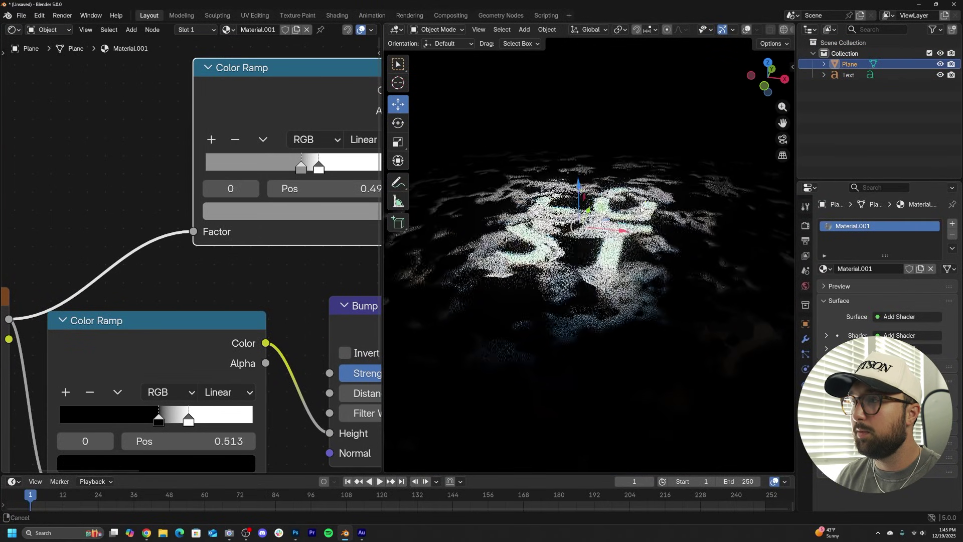
left_click_drag(570, 191, 573, 164)
middle_click_drag(603, 193, 623, 293)
scroll(619, 270, "up", 2)
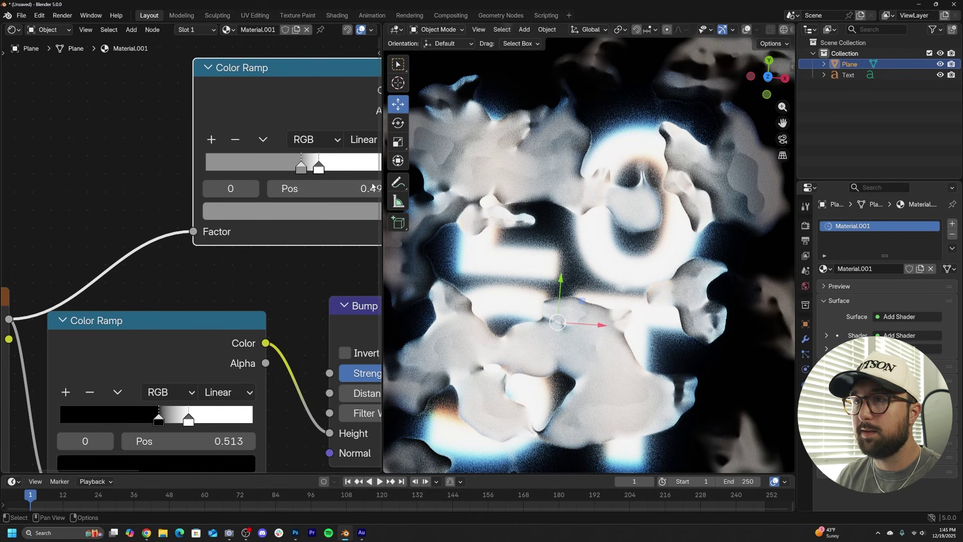
Step: Darken the grey stop of the roughness Color Ramp to RGB 0.447 (#727272FF)
left_click(352, 218)
left_click_drag(368, 276, 368, 292)
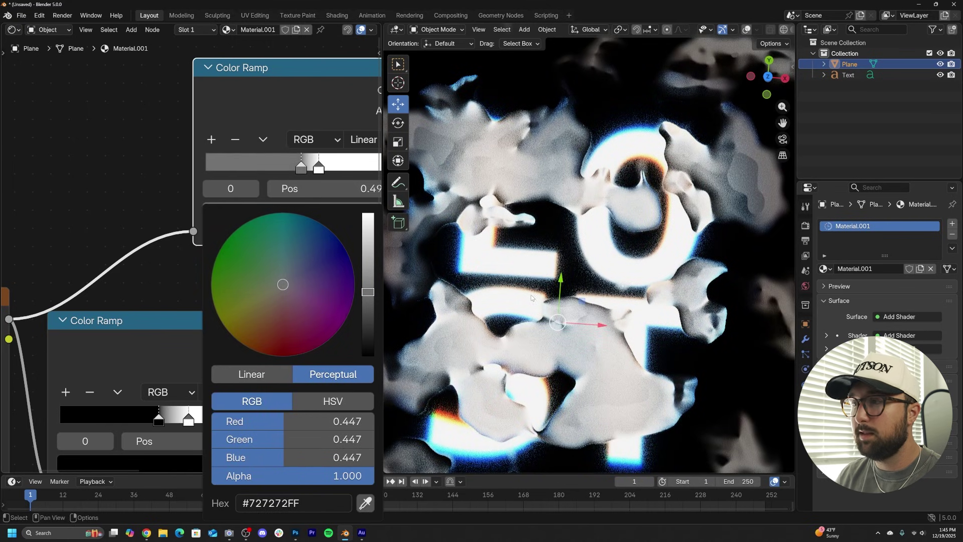
Step: Darken the white stop of the roughness Color Ramp to a light grey
scroll(139, 242, "down", 2)
middle_click_drag(215, 325, 159, 306)
mouse_move(304, 322)
left_mouse_down()
mouse_move(236, 322)
mouse_move(317, 321)
left_mouse_up()
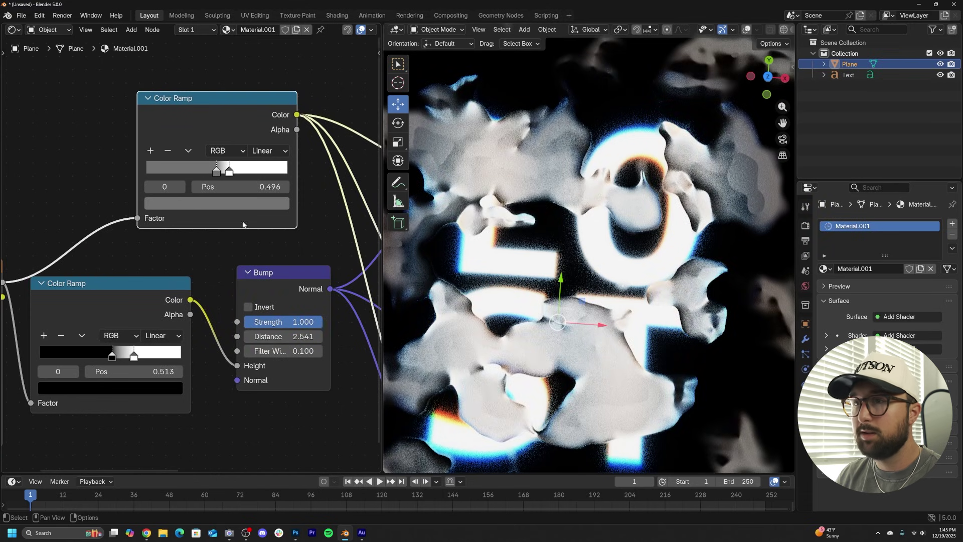
left_click(230, 172)
left_click(260, 207)
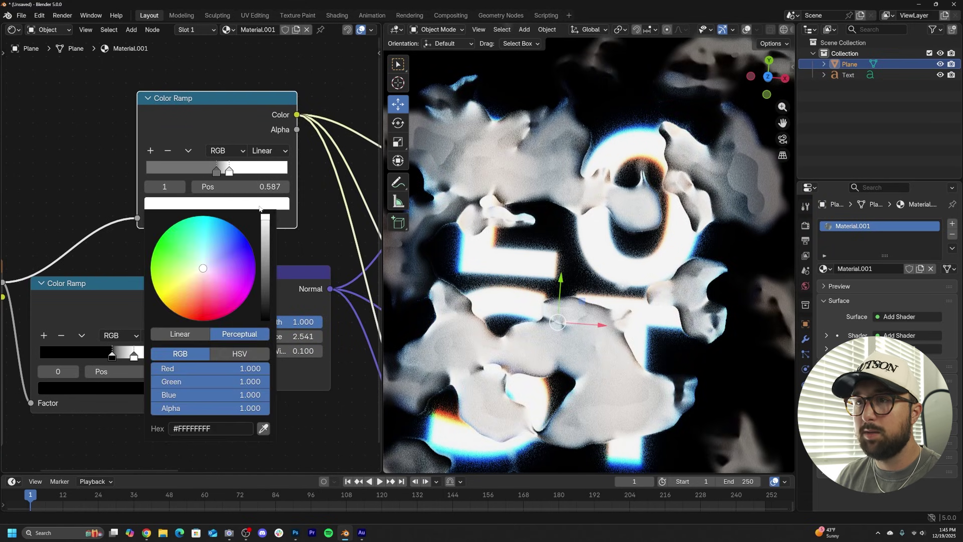
left_click_drag(267, 224, 265, 243)
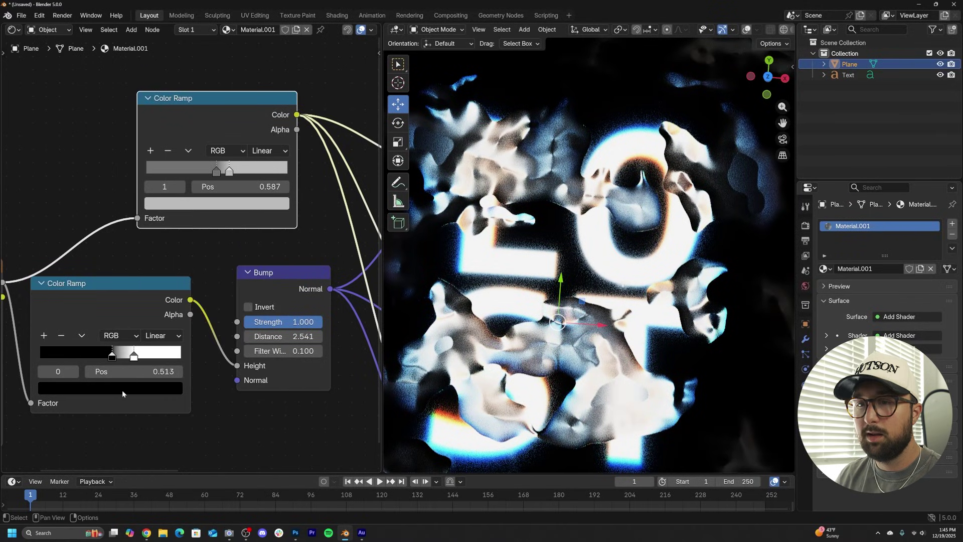
Step: Sharpen the bump Color Ramp by moving its white stop to position 0.523, close to the black stop
left_click_drag(133, 356, 114, 357)
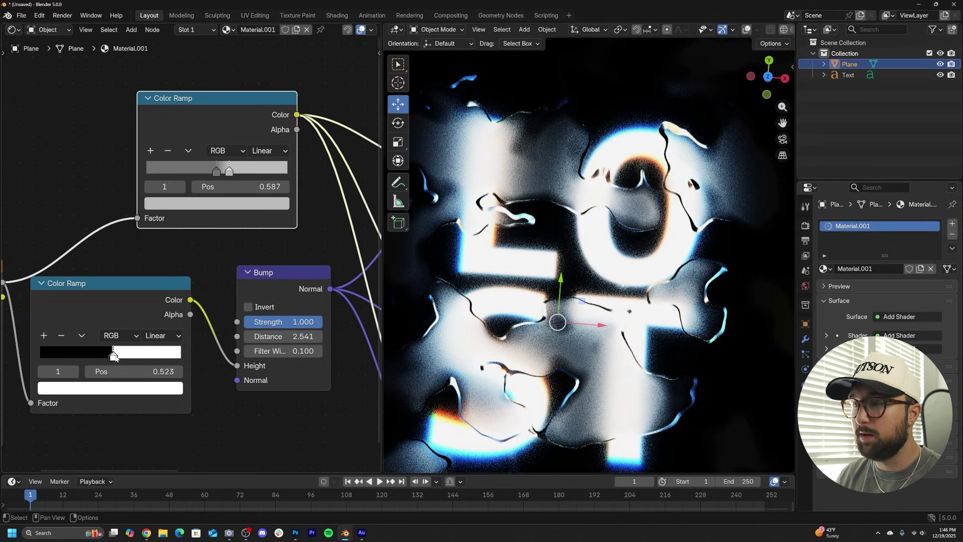
middle_click_drag(528, 324, 557, 324)
scroll(566, 328, "up", 1)
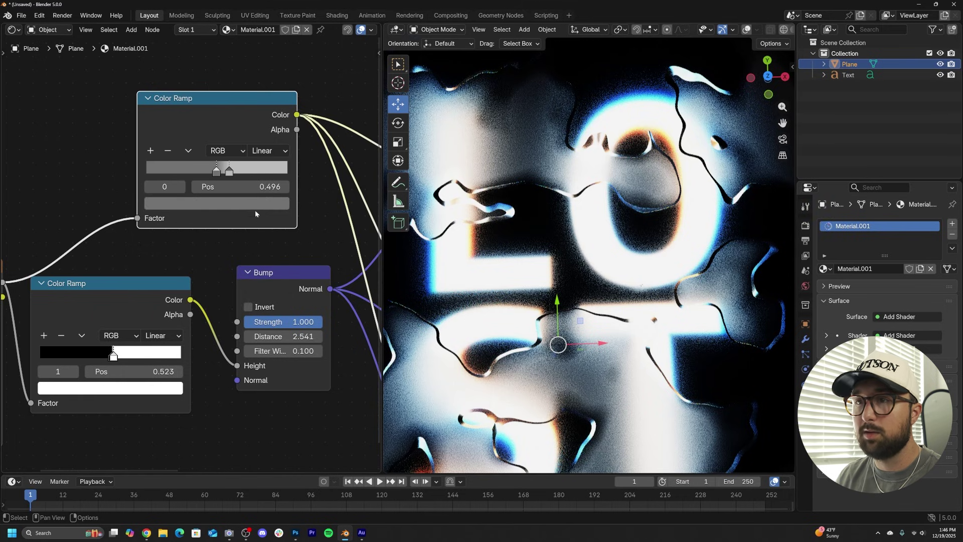
Step: Darken the grey stop at position 0.496 of the roughness Color Ramp slightly further
left_click(254, 209)
left_click_drag(266, 278, 265, 284)
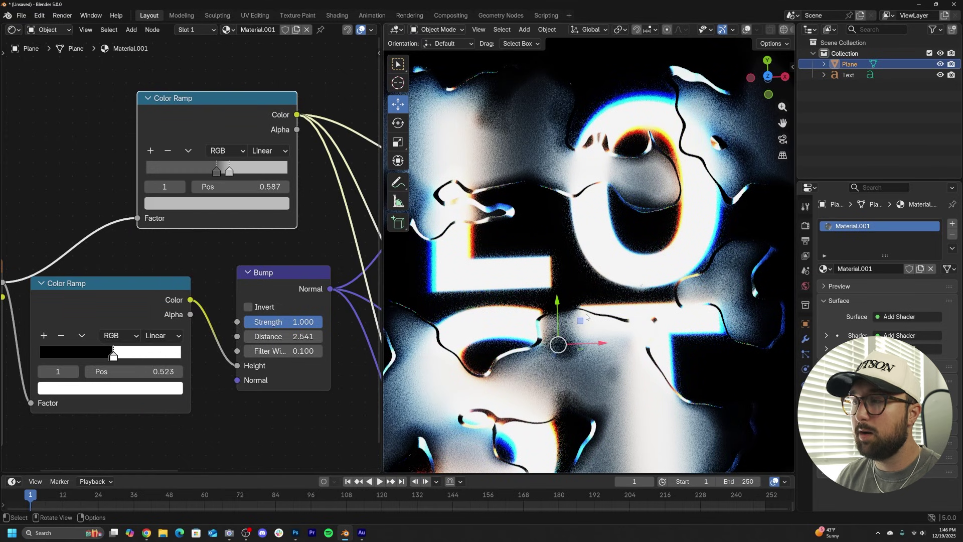
middle_click_drag(586, 318, 577, 307)
Step: Set the Noise Texture's Scale to 13.440 and inspect the distorted LOST text from a closer angle
middle_click_drag(192, 339, 322, 313)
left_click_drag(75, 351, 106, 351)
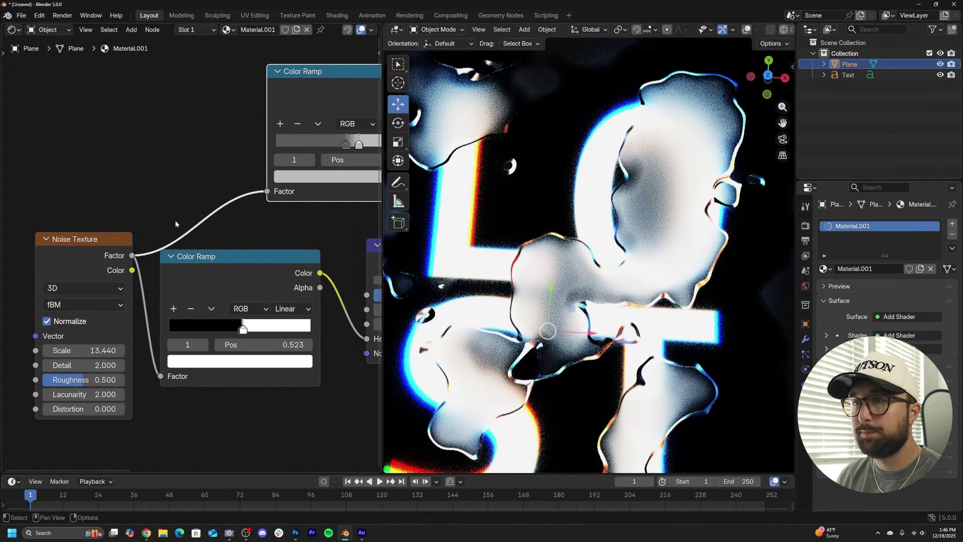
scroll(567, 293, "down", 3)
mouse_move(559, 294)
middle_mouse_down()
mouse_move(569, 226)
mouse_move(575, 299)
middle_mouse_up()
scroll(573, 304, "up", 5)
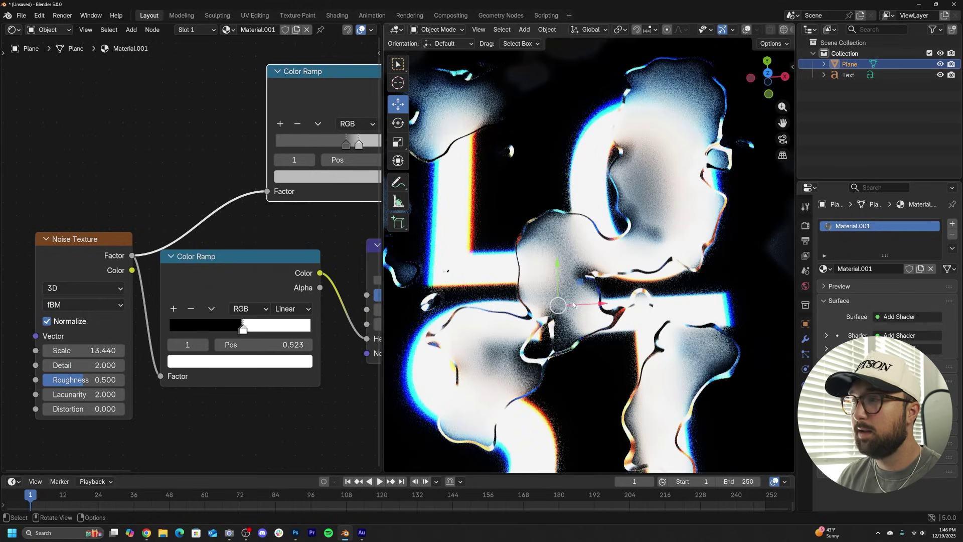